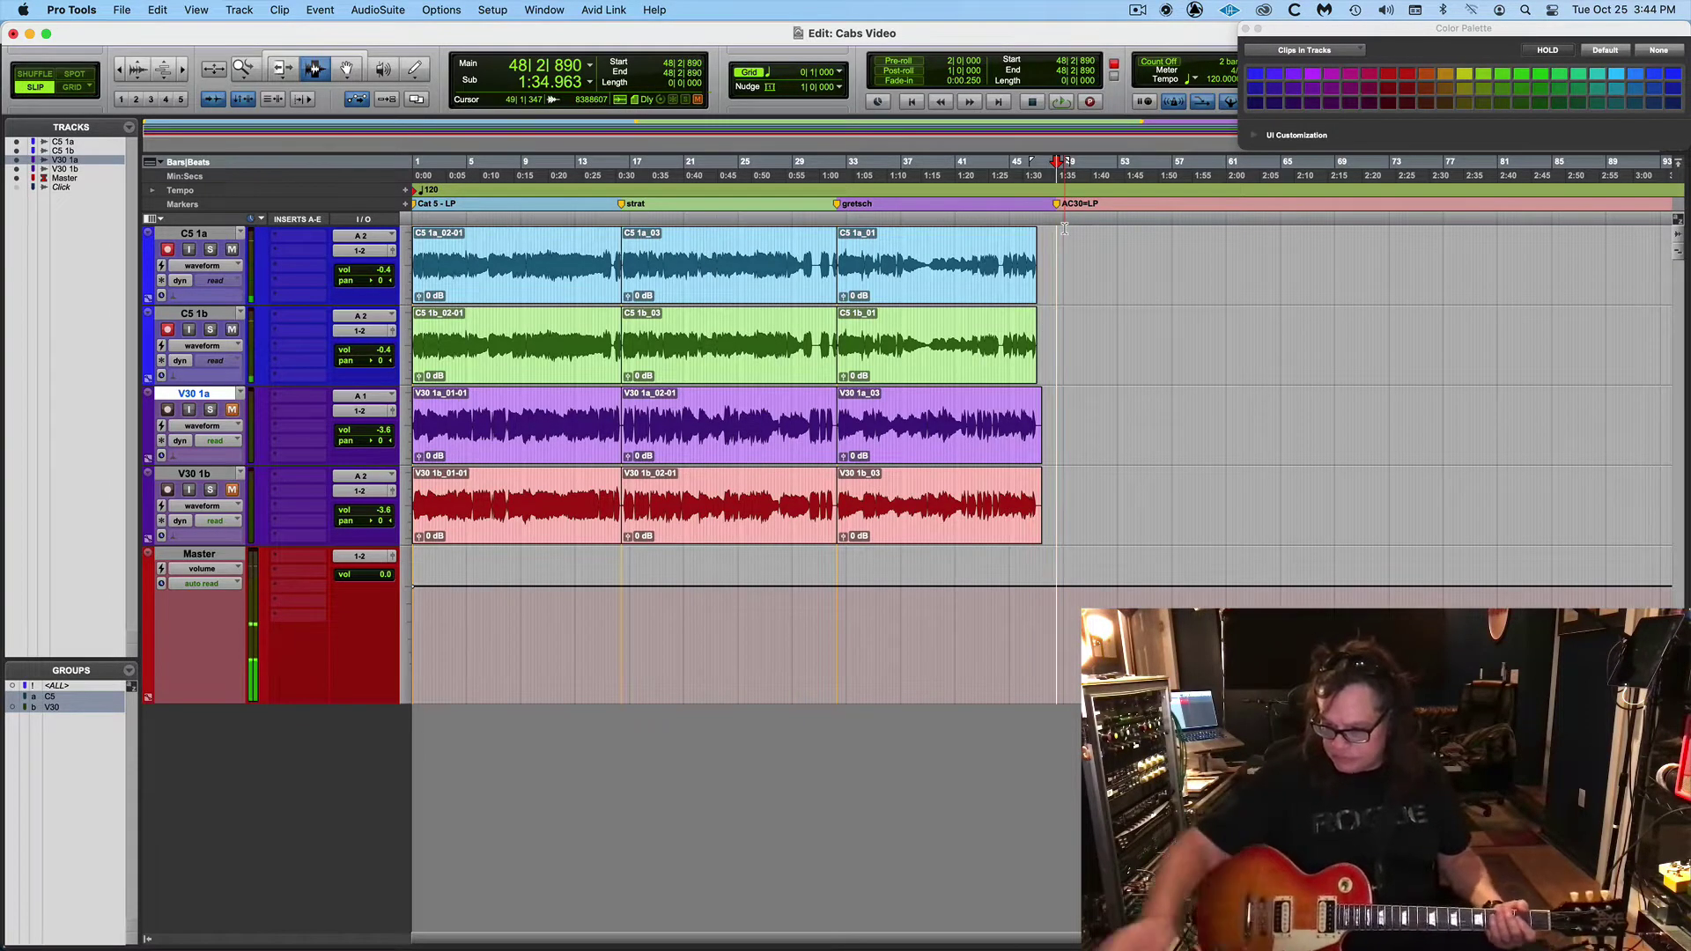
Record a C5 take from the AC30+LP marker to about bar 62, creating C5 1a_04 and C5 1b_04
{"action": "key", "text": "super+space"}
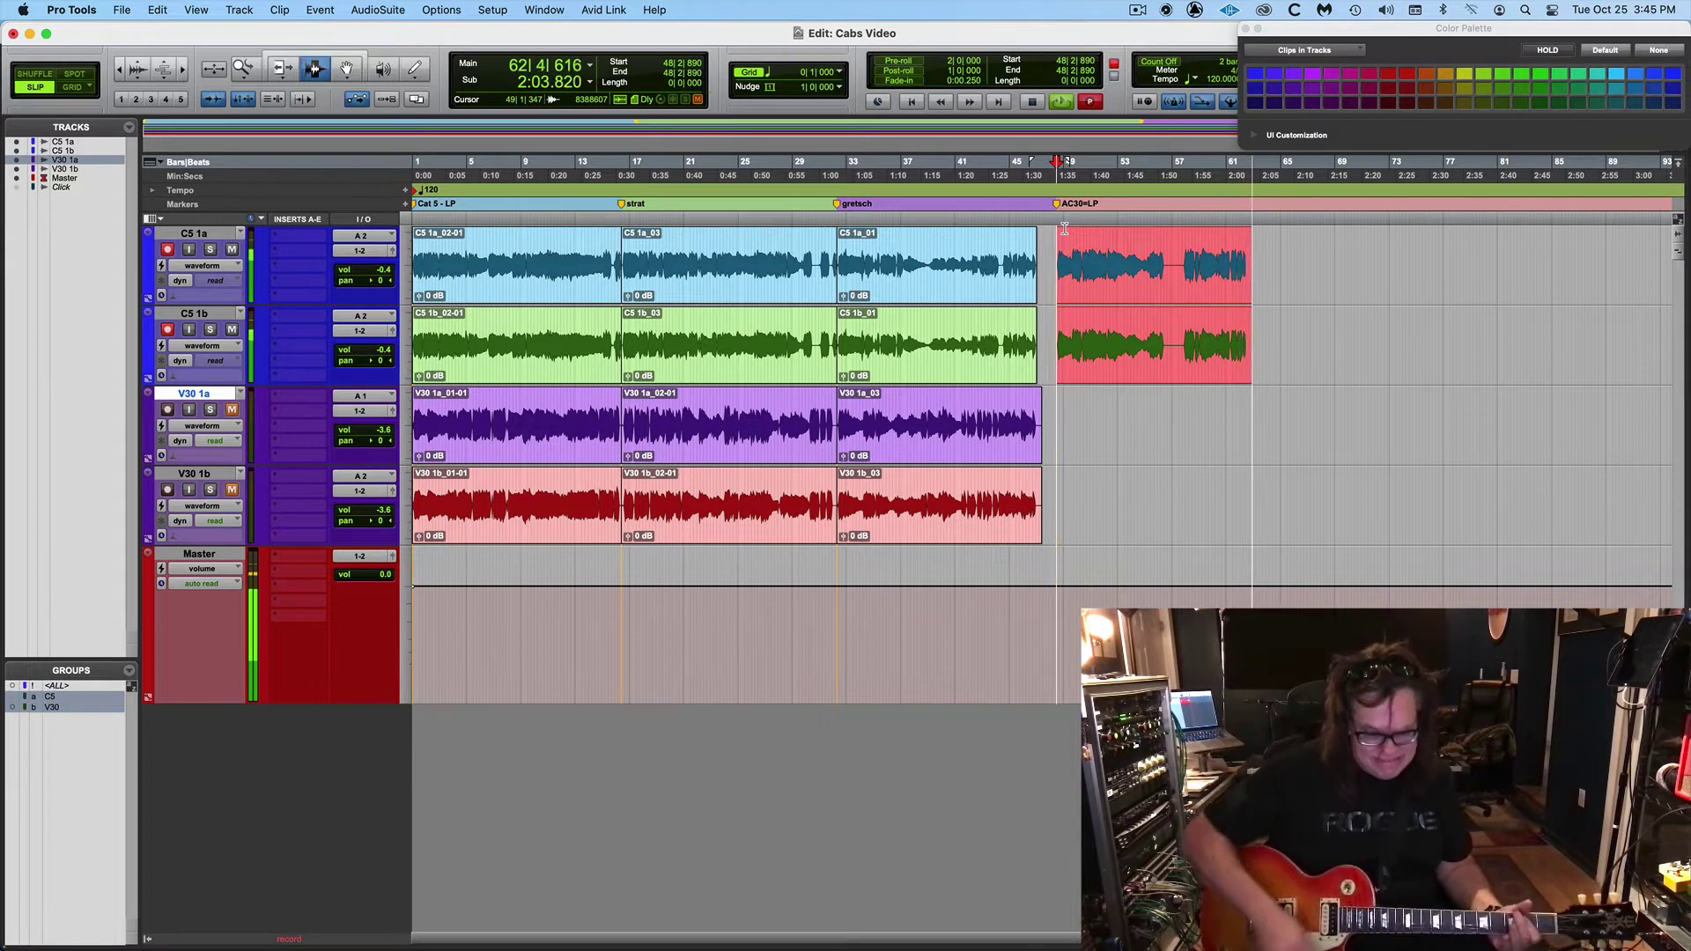
{"action": "key", "text": "space"}
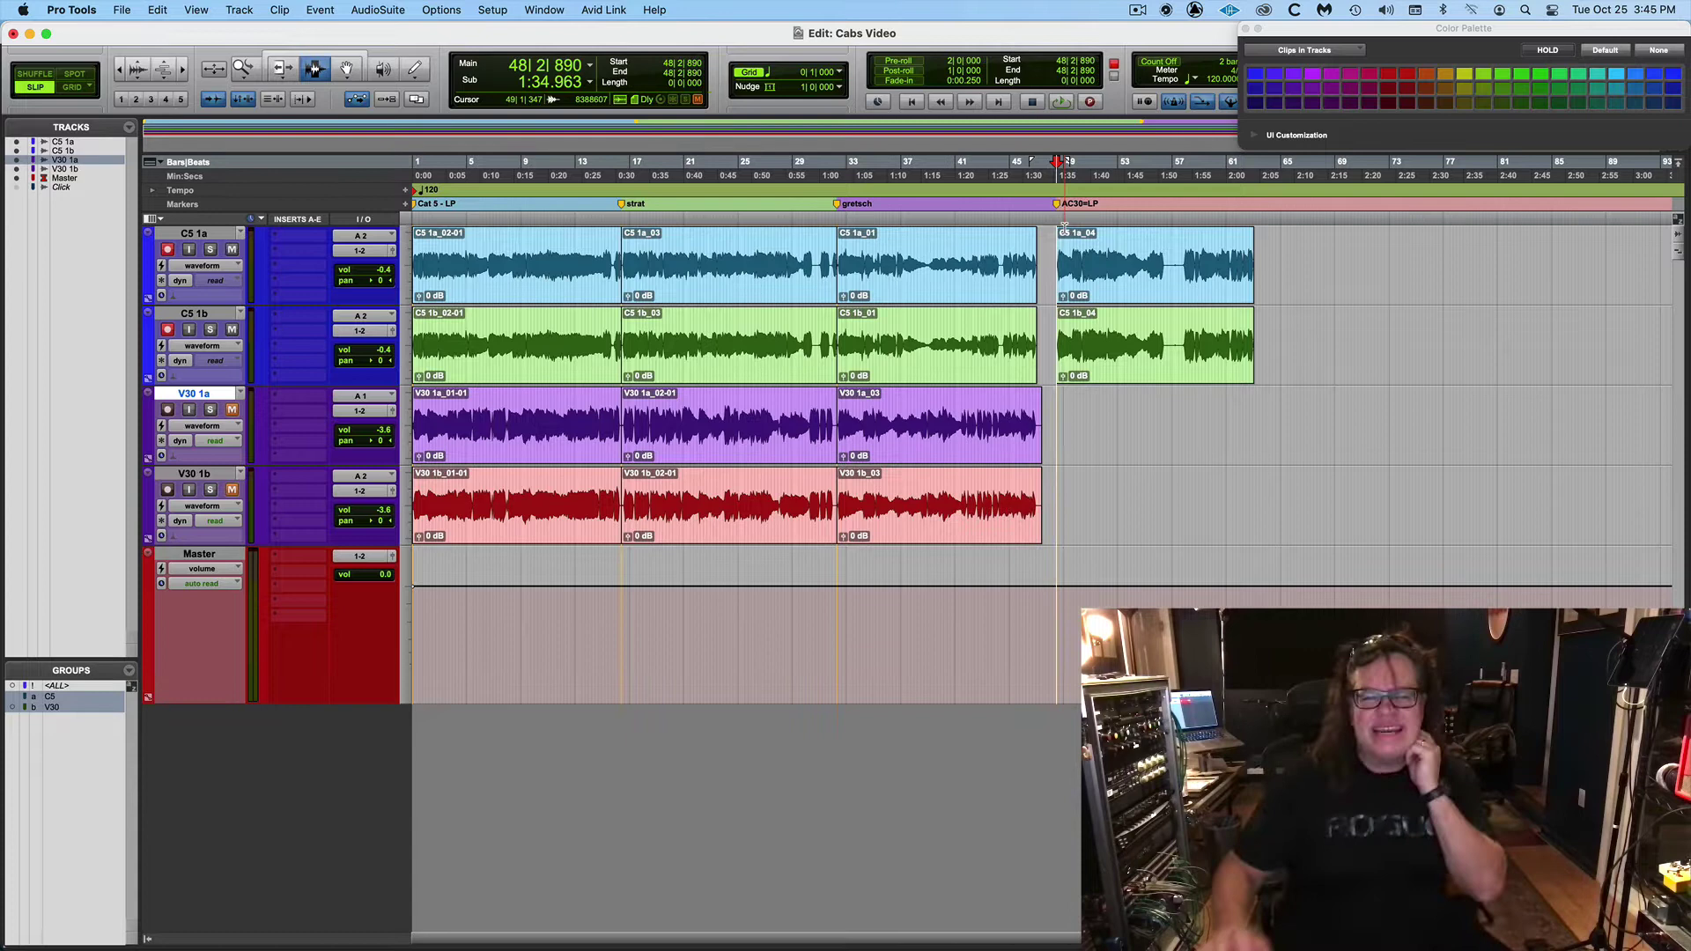
Create a memory location named 'strat' at bar 63
{"action": "left_click", "coordinate": [1256, 254]}
{"action": "key", "text": "KP_Enter"}
{"action": "type", "text": "strat"}
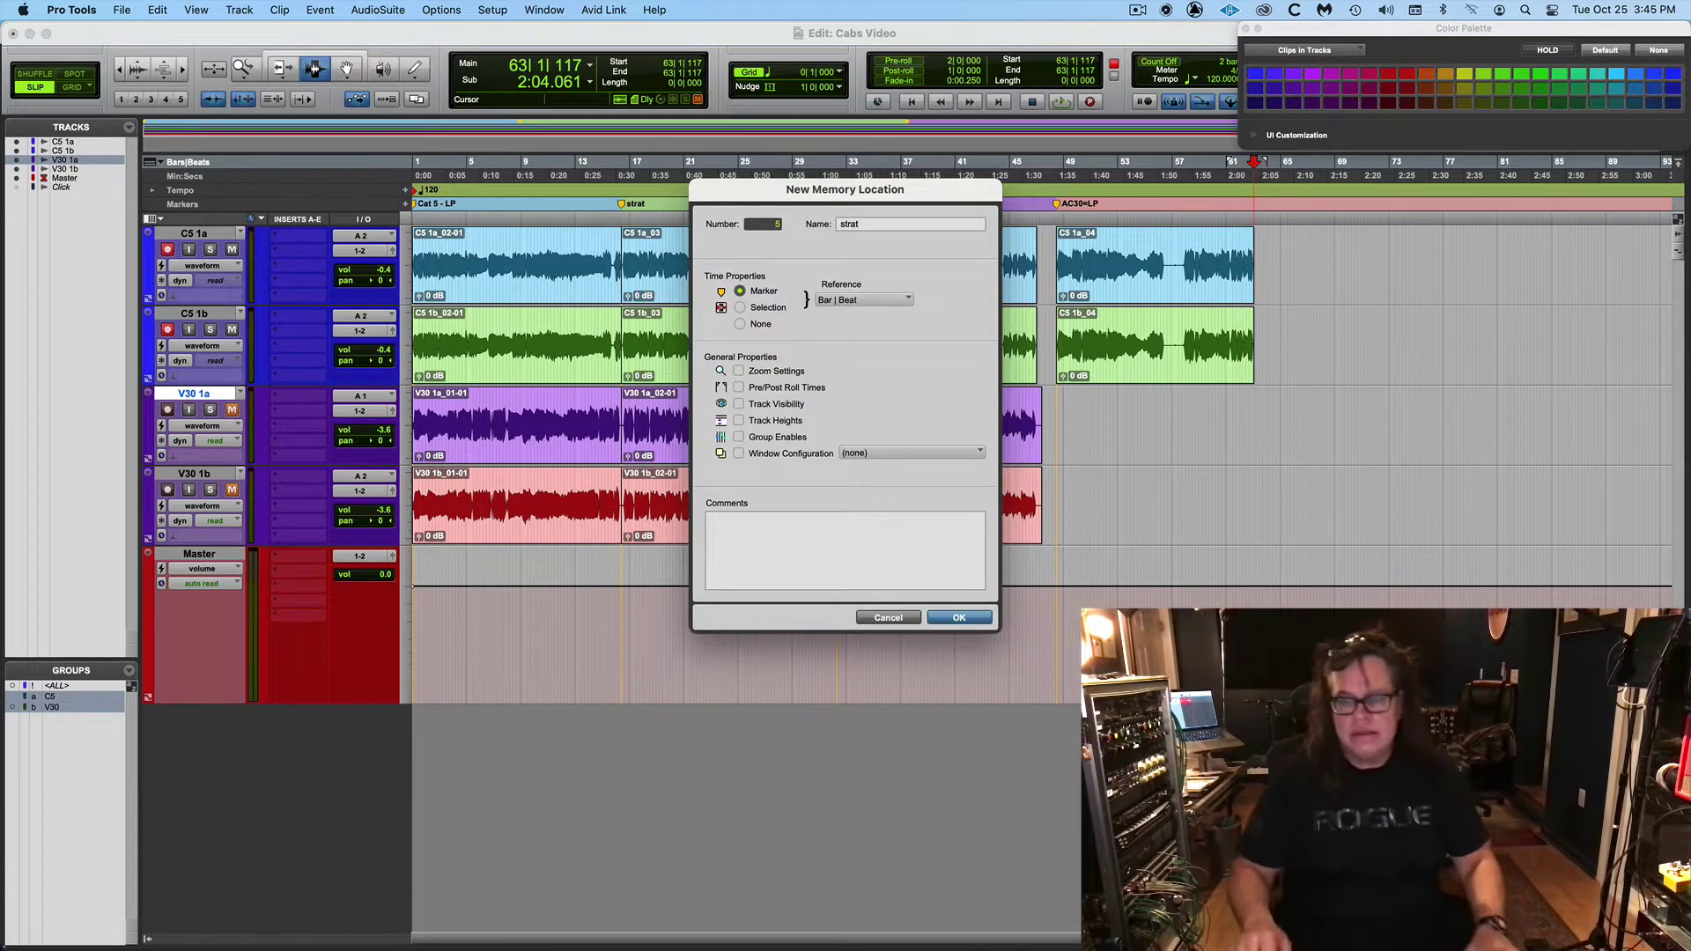
{"action": "key", "text": "Return"}
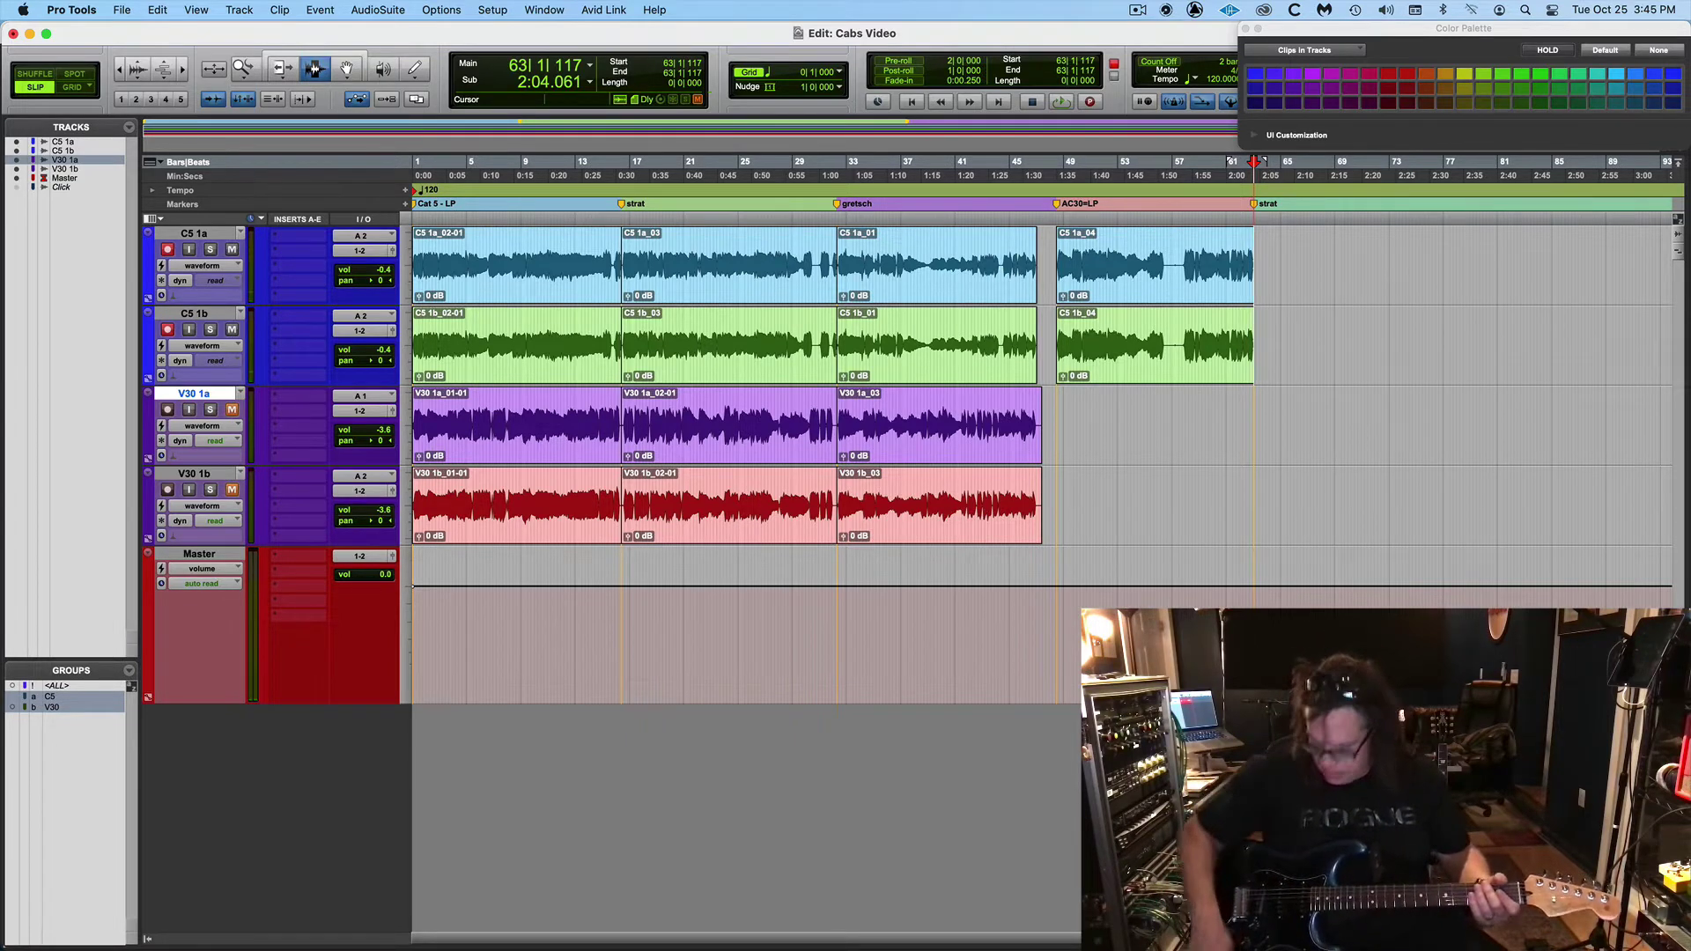
Record a C5 take from bar 63 to about bar 79, producing C5 1a_05 and C5 1b_05
{"action": "key", "text": "space"}
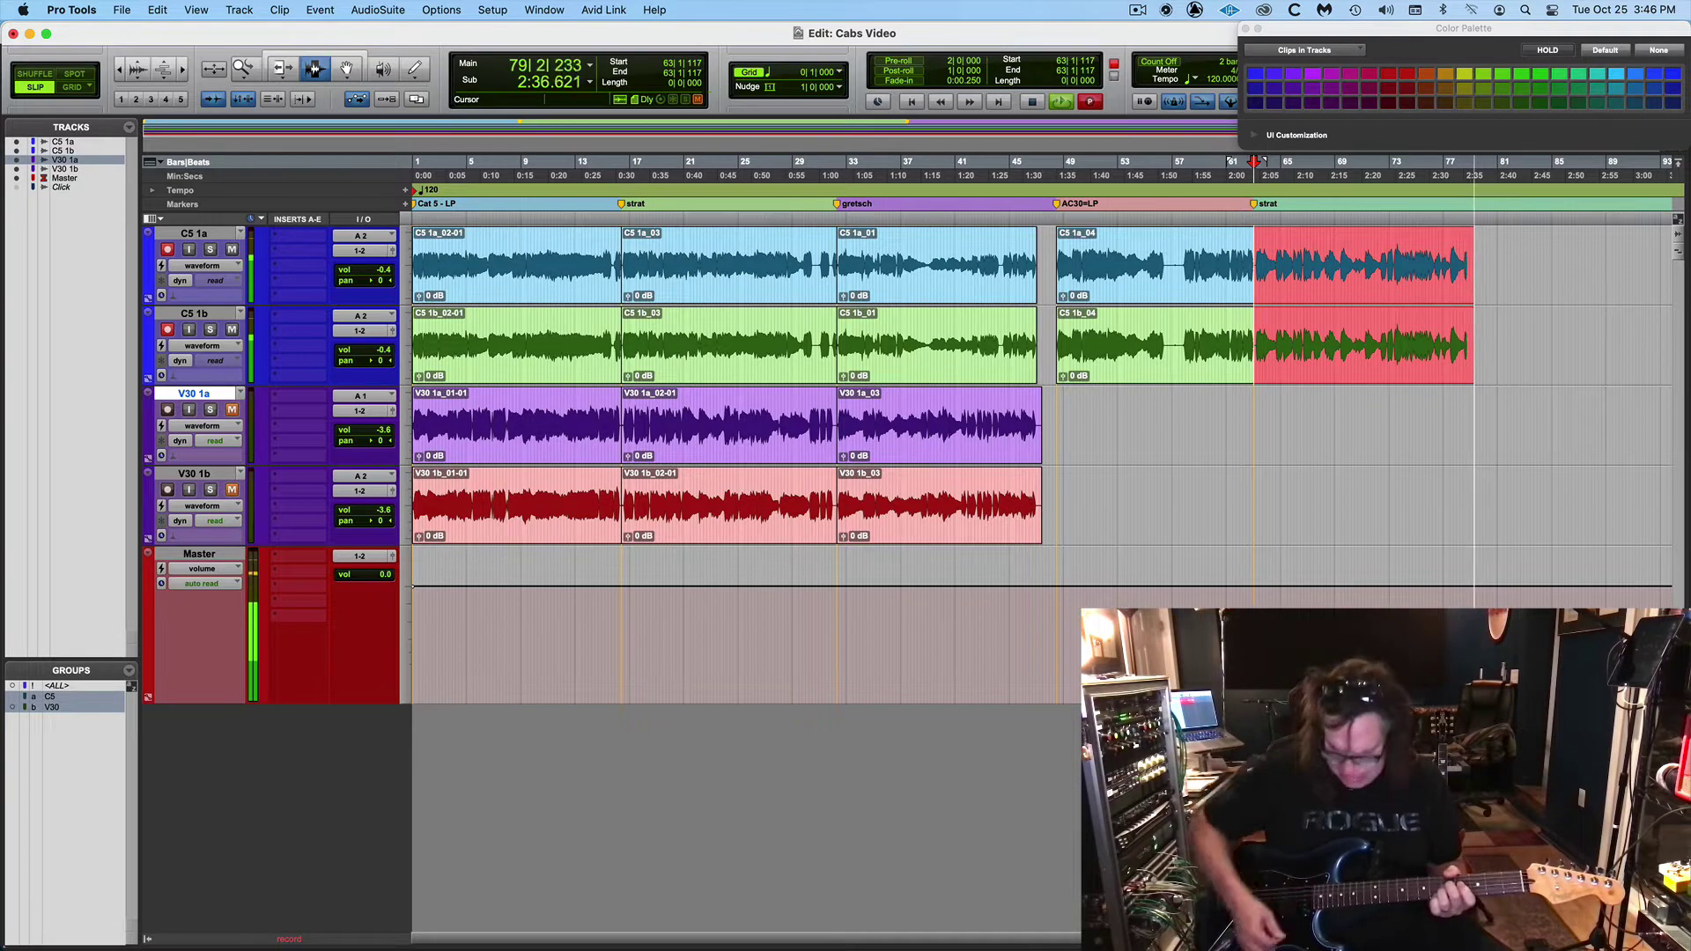
{"action": "key", "text": "space"}
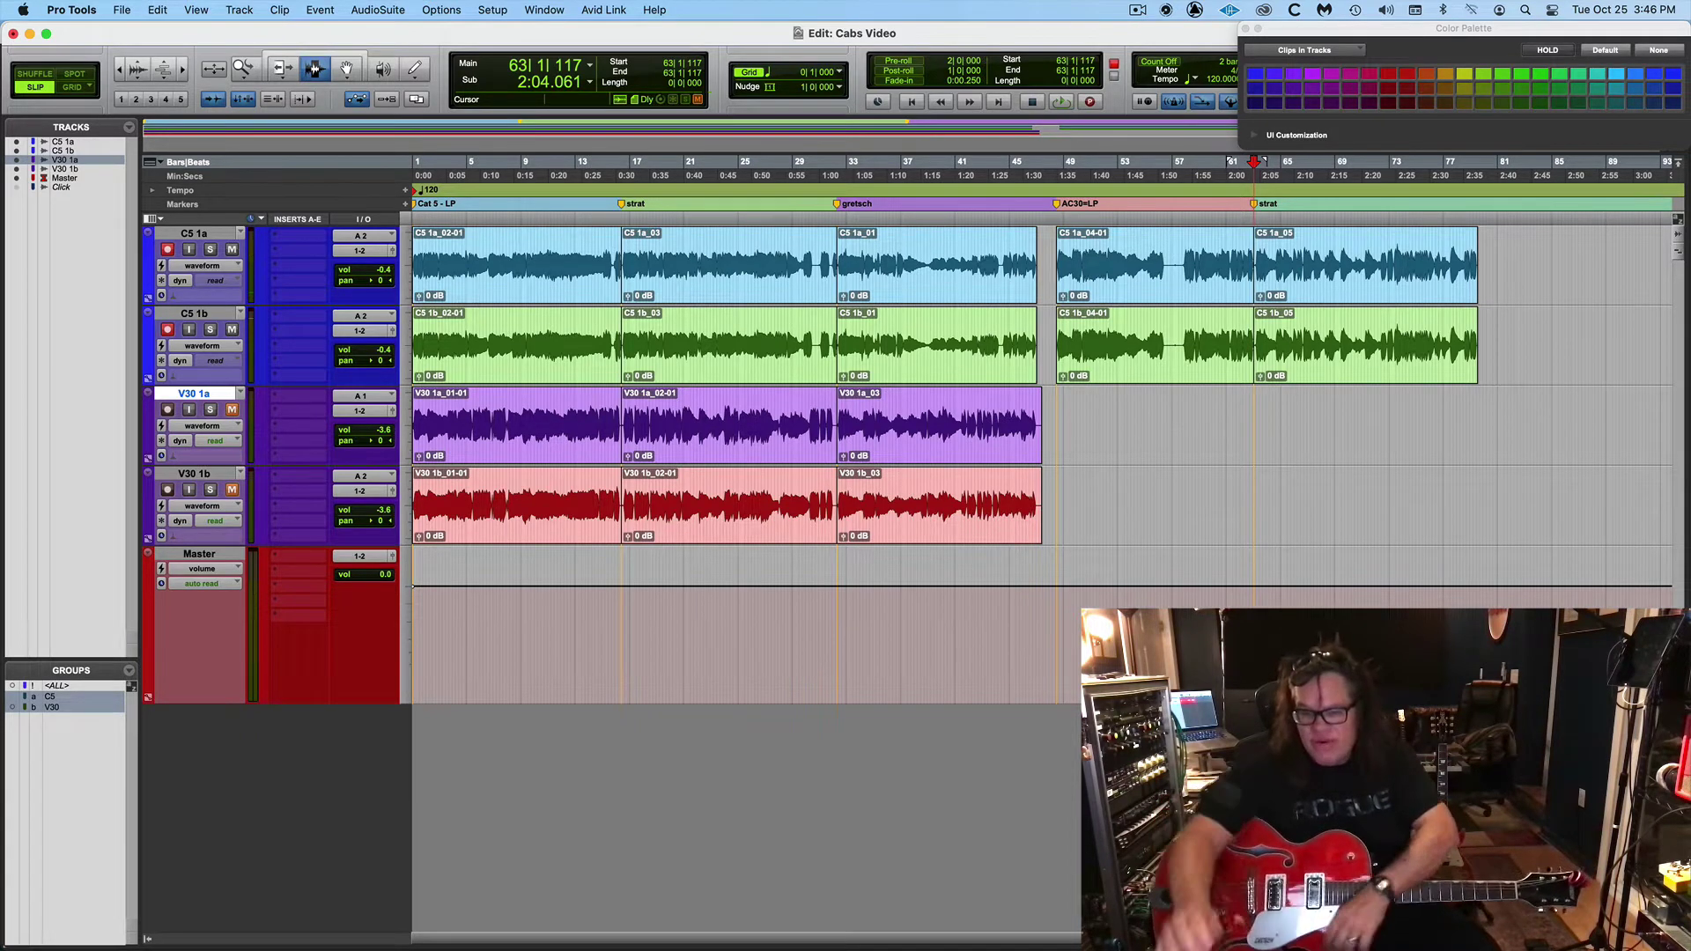
Create a memory location named 'gretsch' at bar 79
{"action": "left_click", "coordinate": [1478, 293]}
{"action": "key", "text": "KP_Enter"}
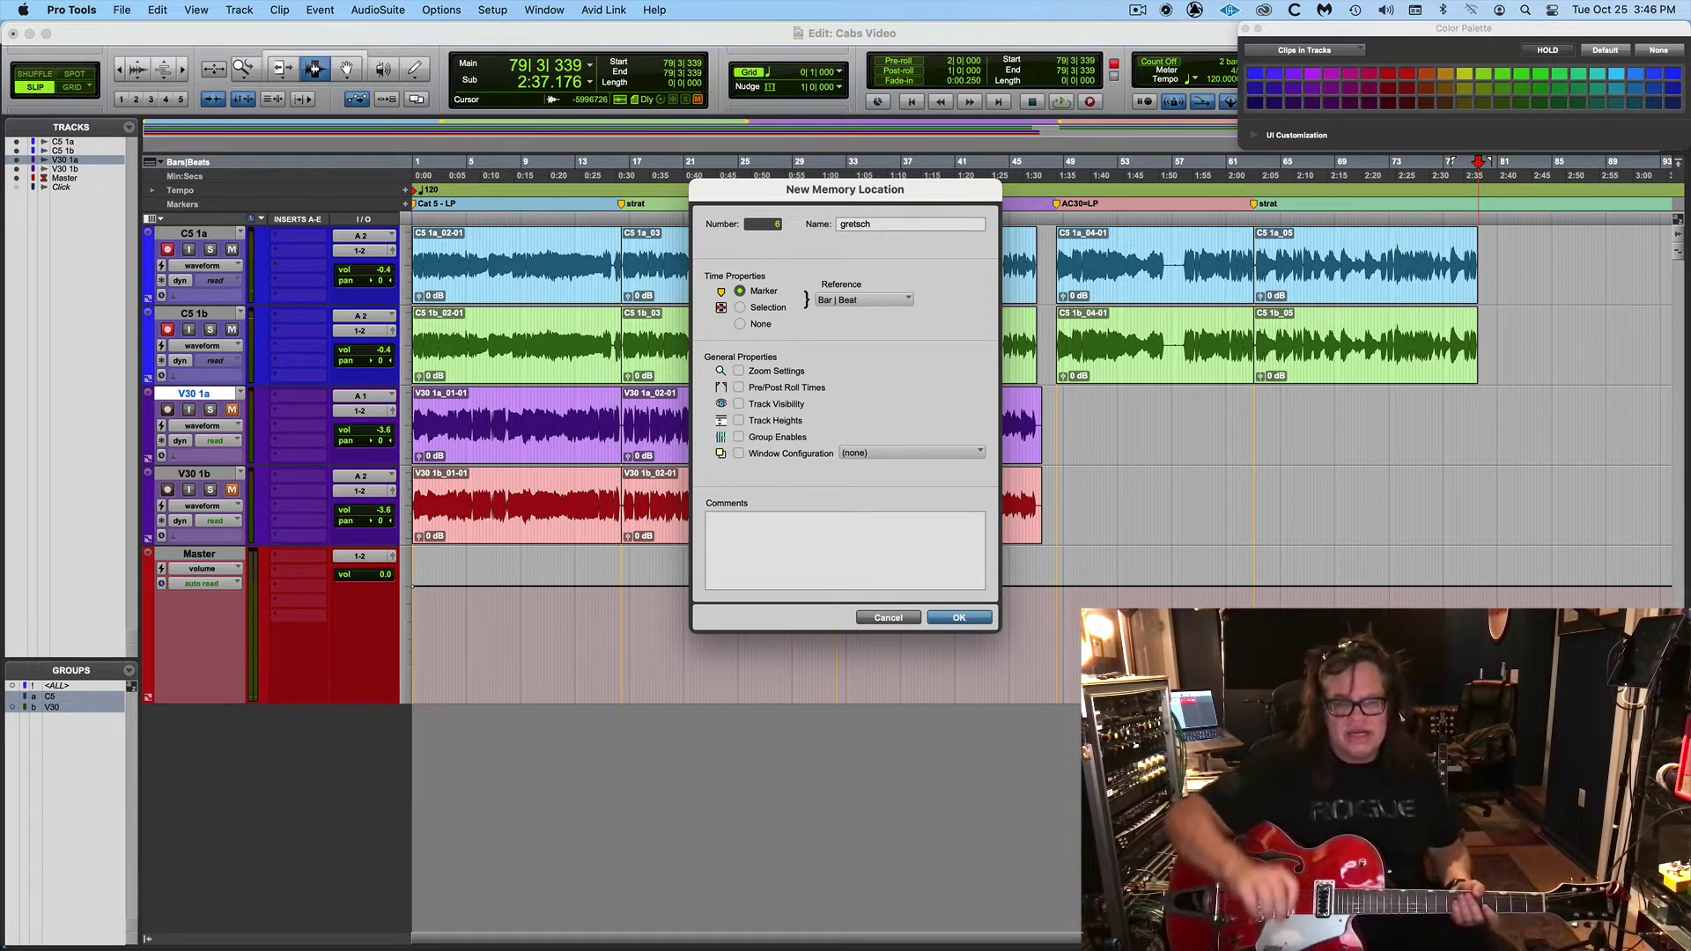
{"action": "key", "text": "Return"}
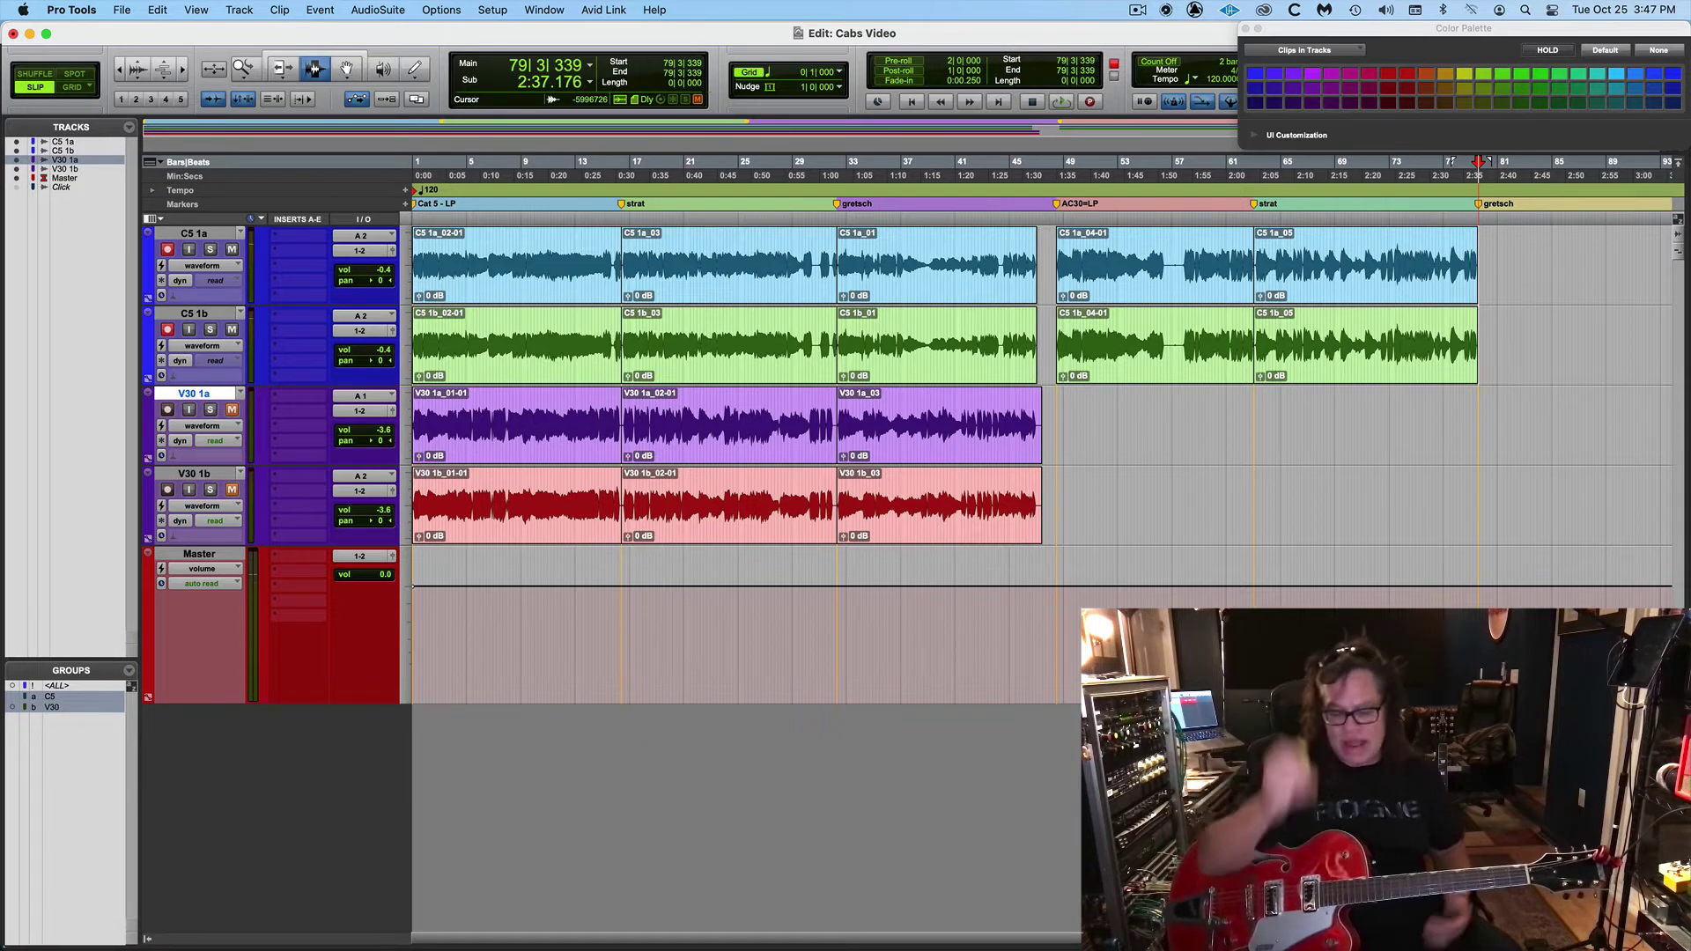
Record a C5 take from bar 79, producing clips C5 1a_06 and C5 1b_06
{"action": "key", "text": "super+space"}
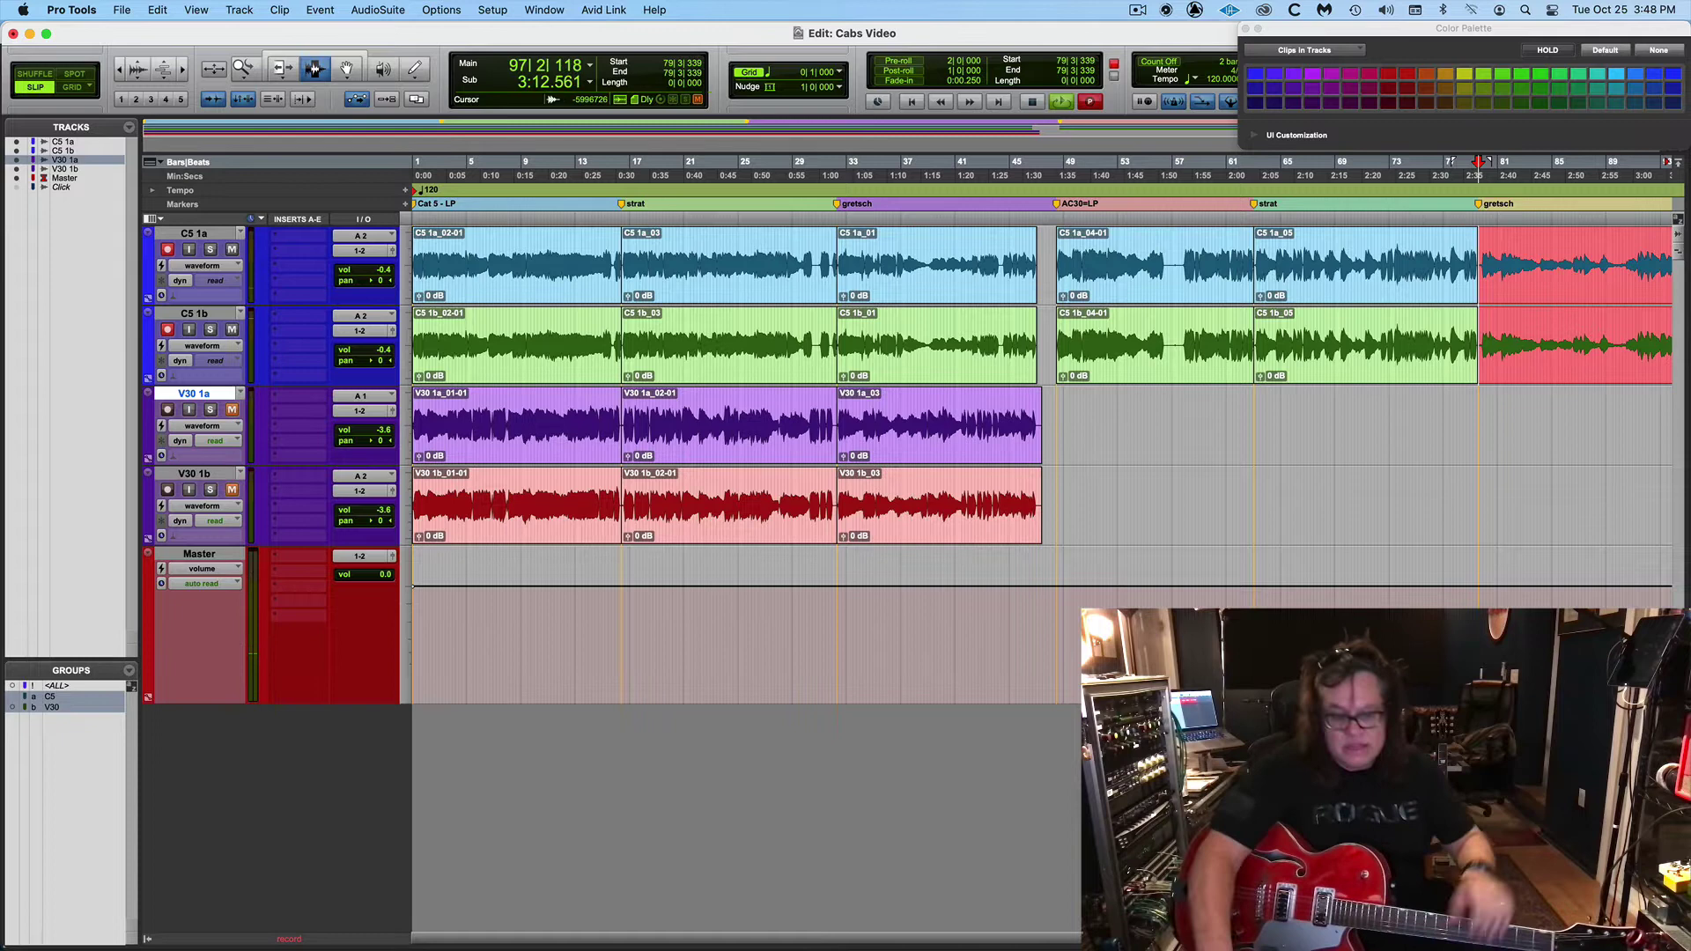
{"action": "key", "text": "space"}
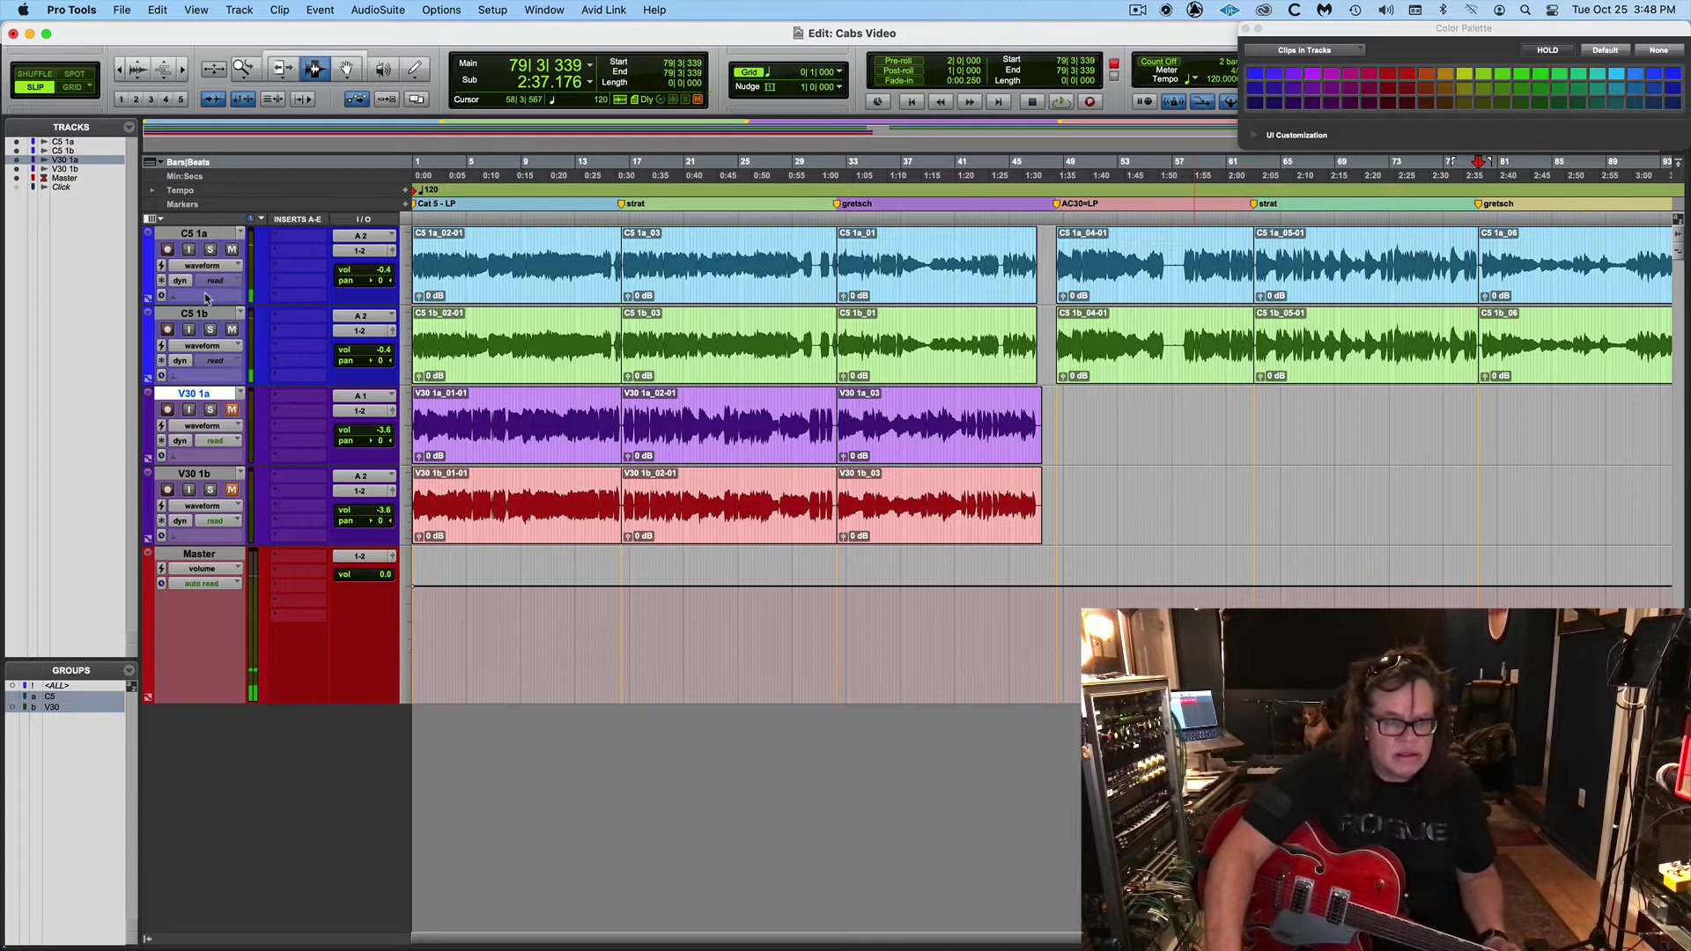
Unmute and arm the V30 tracks, mute the C5 tracks, and record from the gretsch marker
{"action": "left_click", "coordinate": [230, 410]}
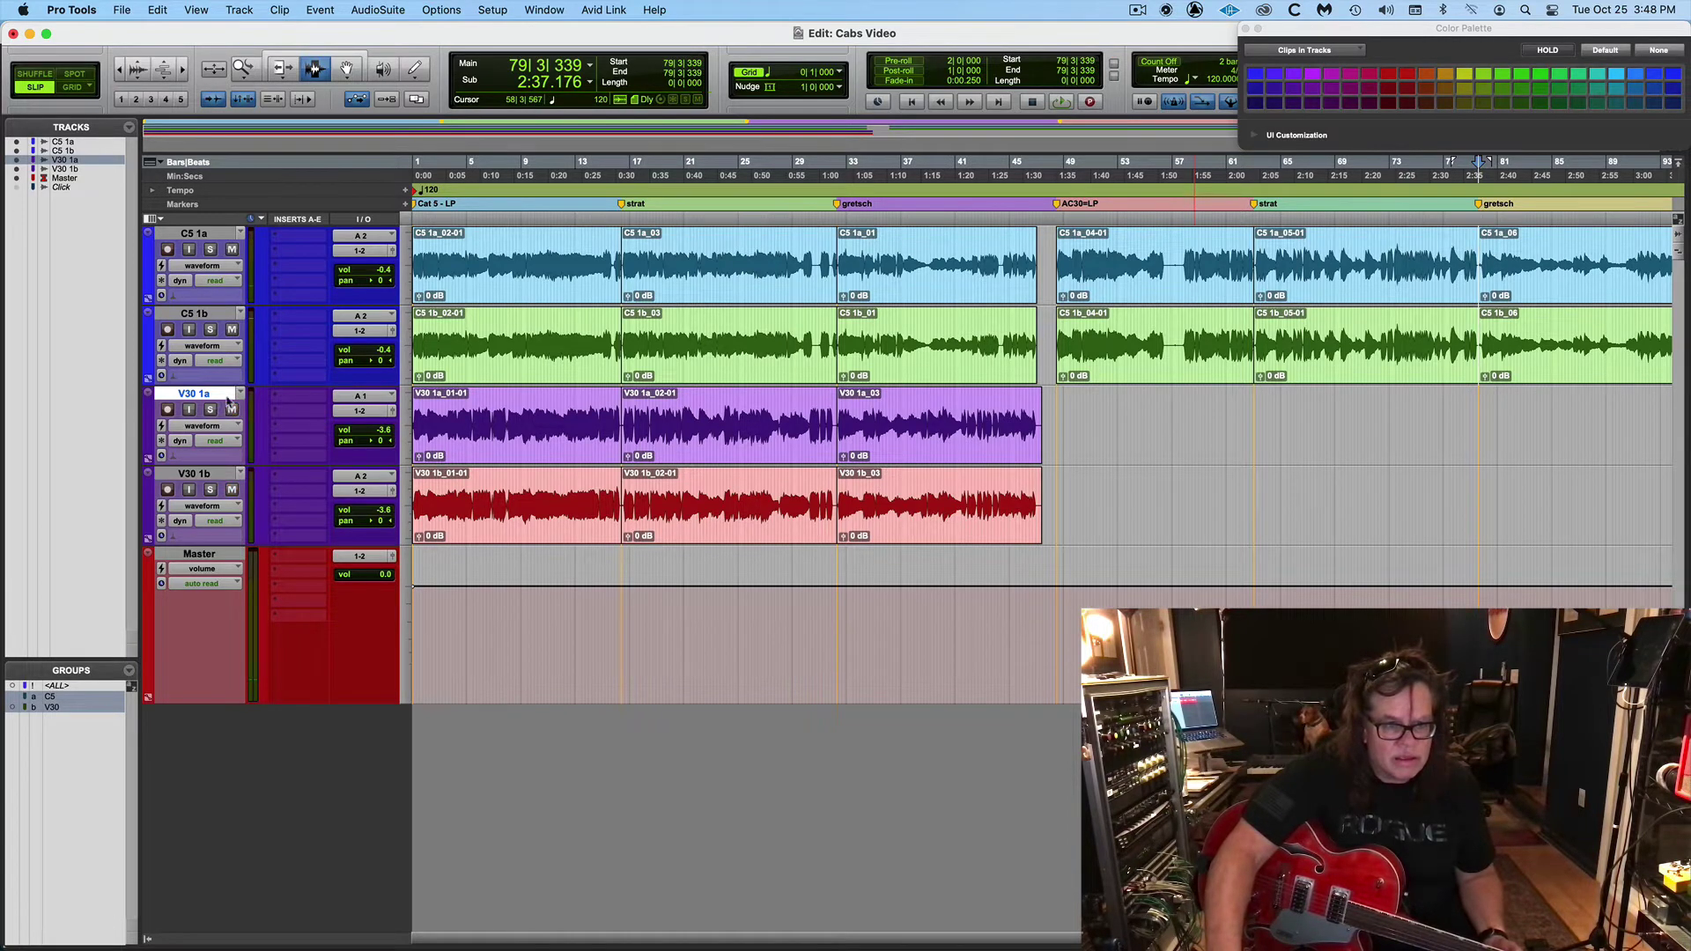
{"action": "left_click", "coordinate": [233, 330]}
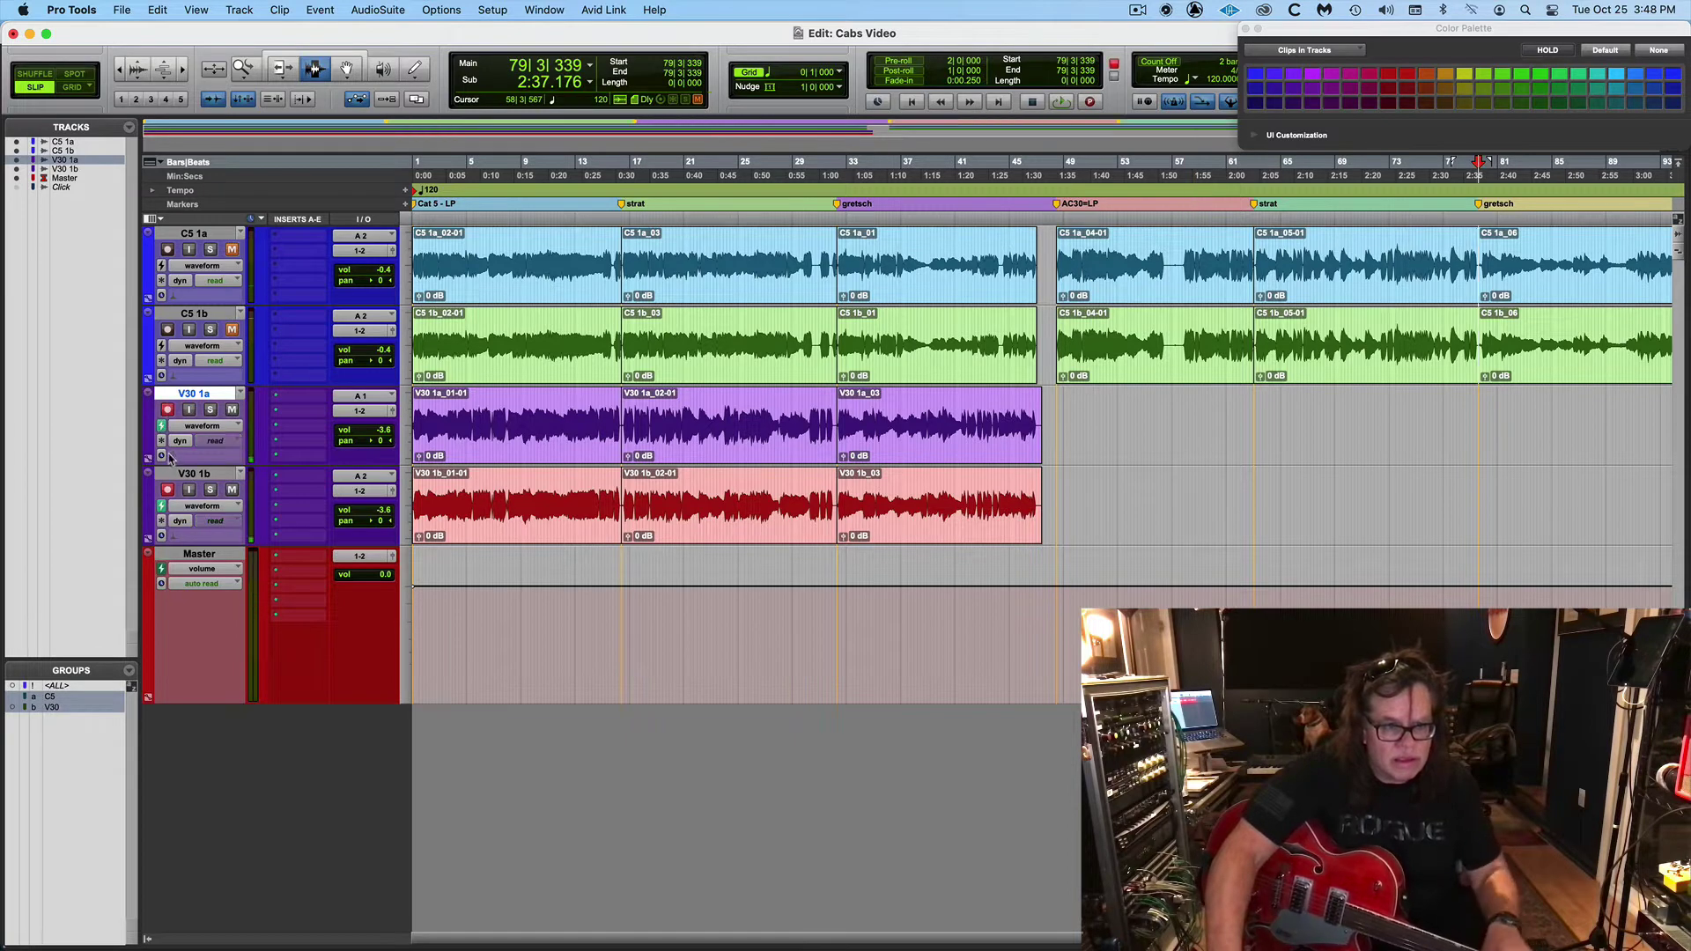
{"action": "left_click", "coordinate": [168, 410]}
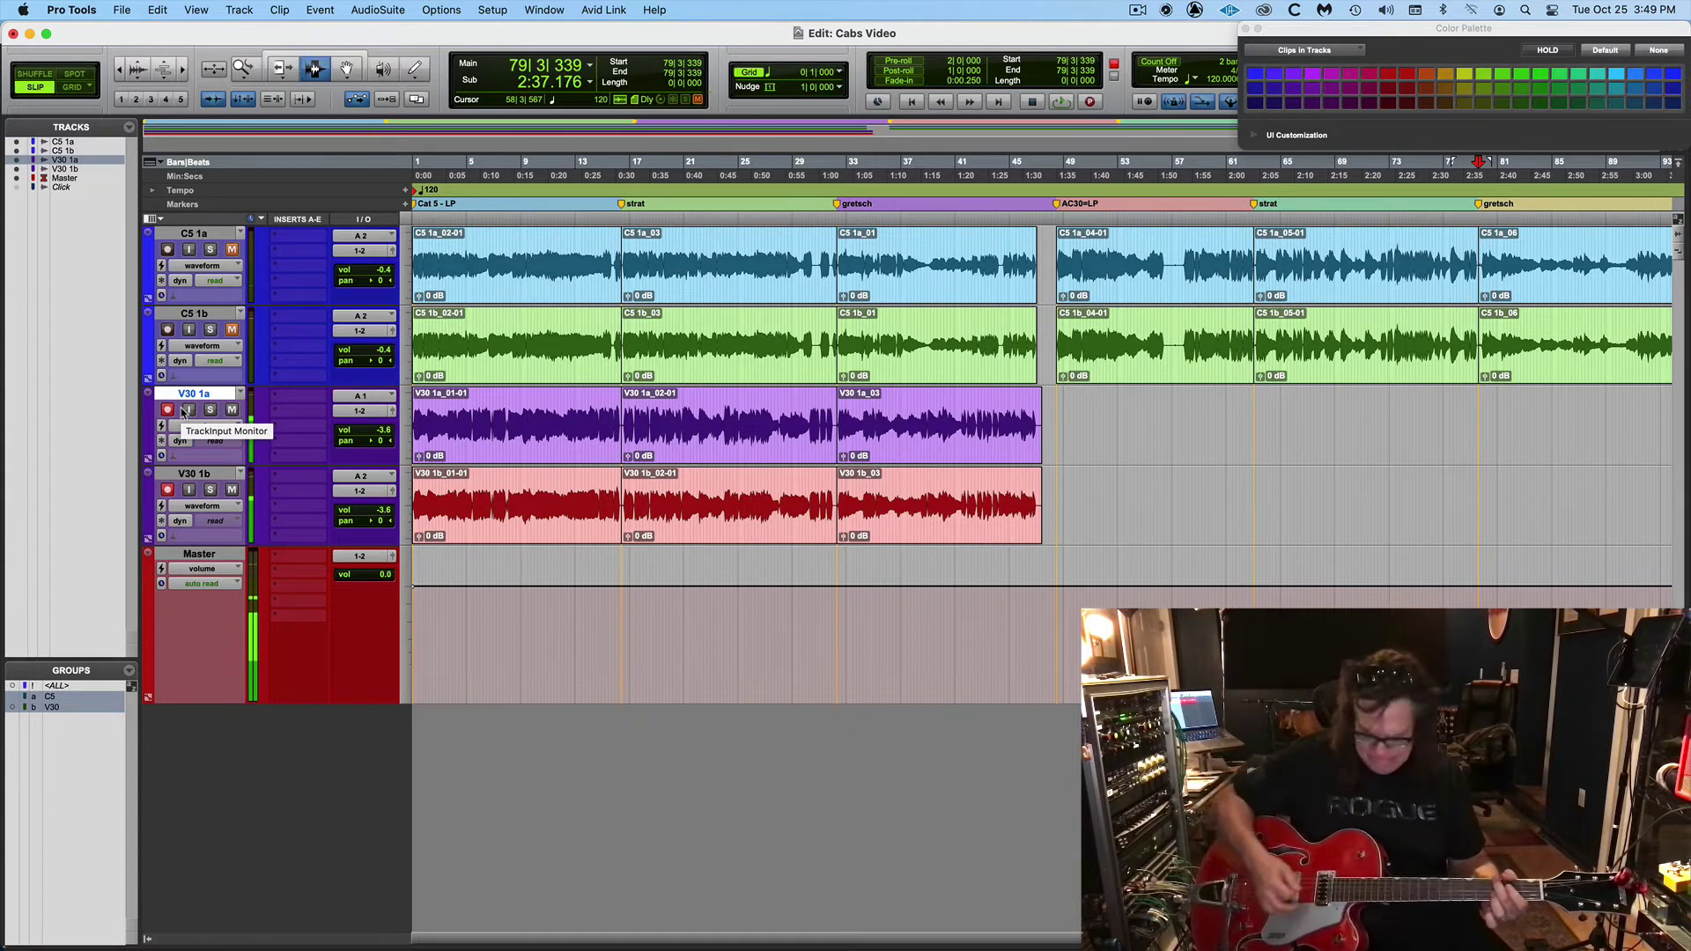
{"action": "key", "text": "super+space"}
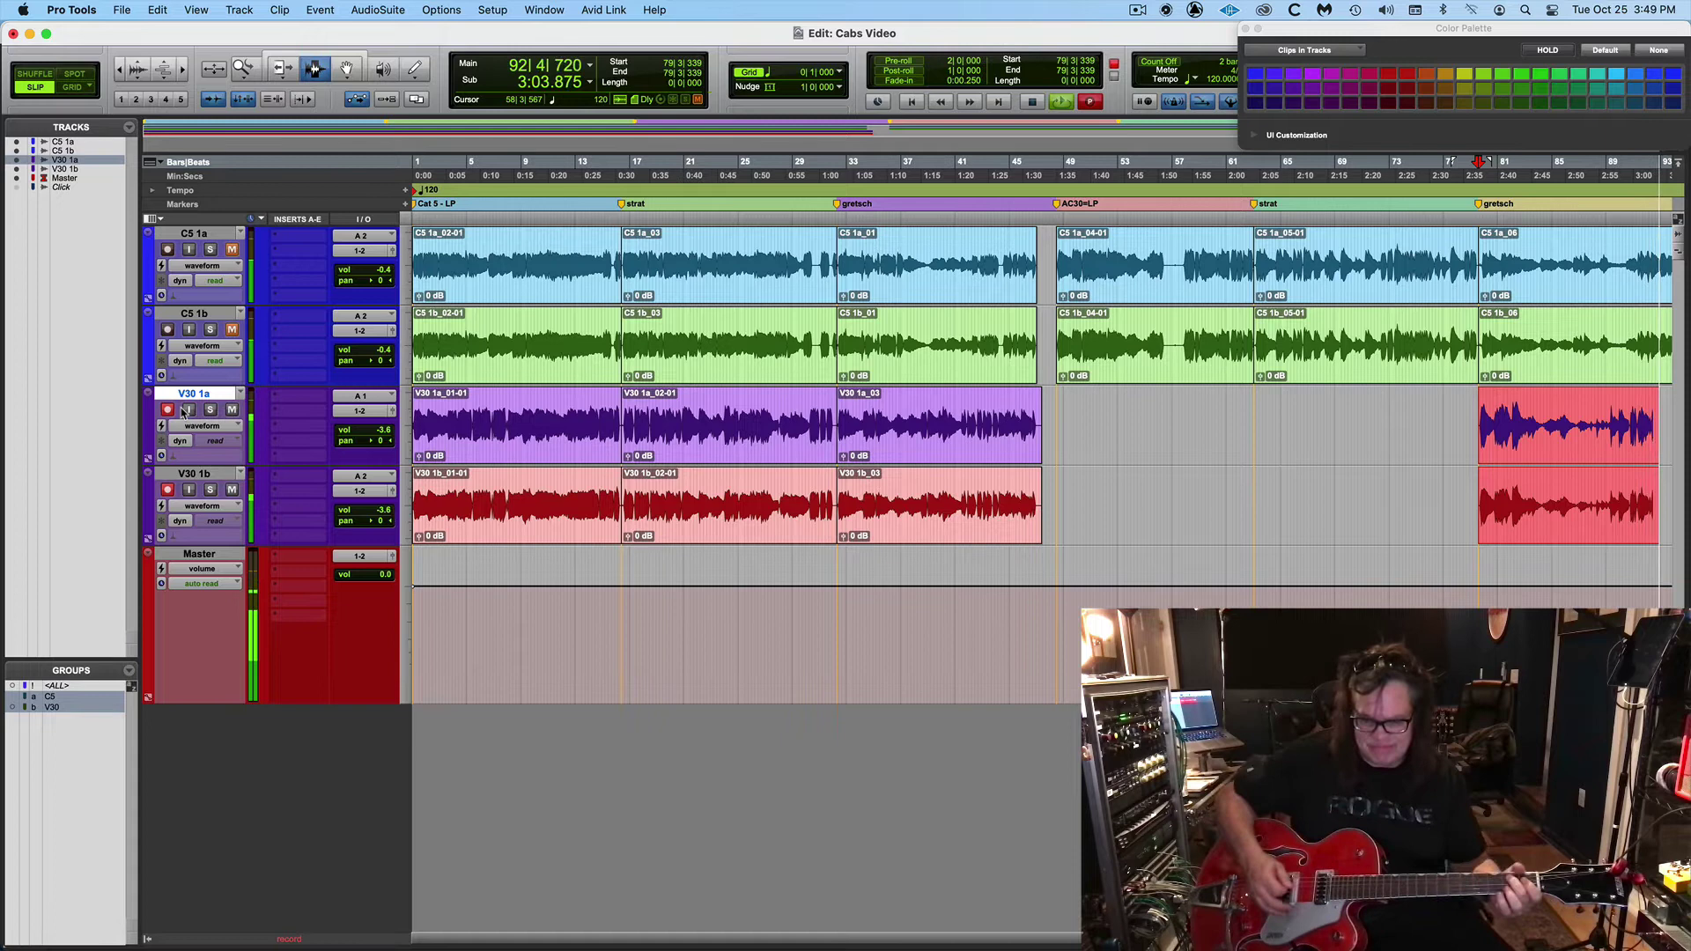
Zoom out and end the V30 take, leaving clips V30 1a_04 and V30 1b_04
{"action": "key", "text": "super+bracketleft"}
{"action": "key", "text": "super+bracketleft"}
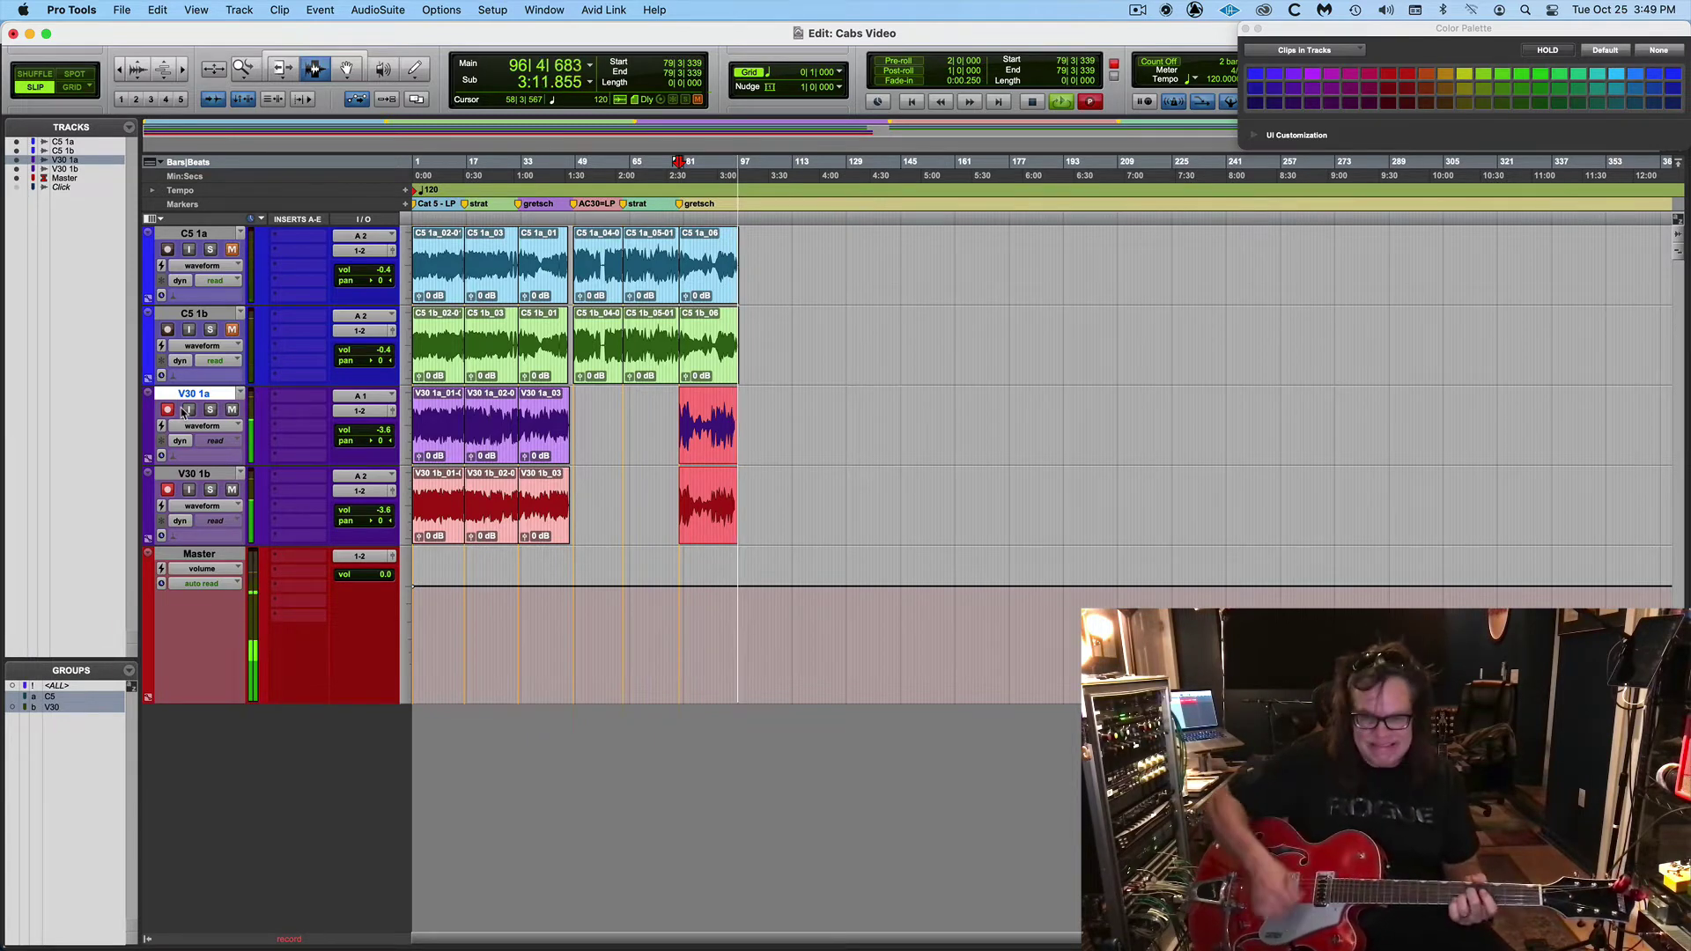
{"action": "key", "text": "space"}
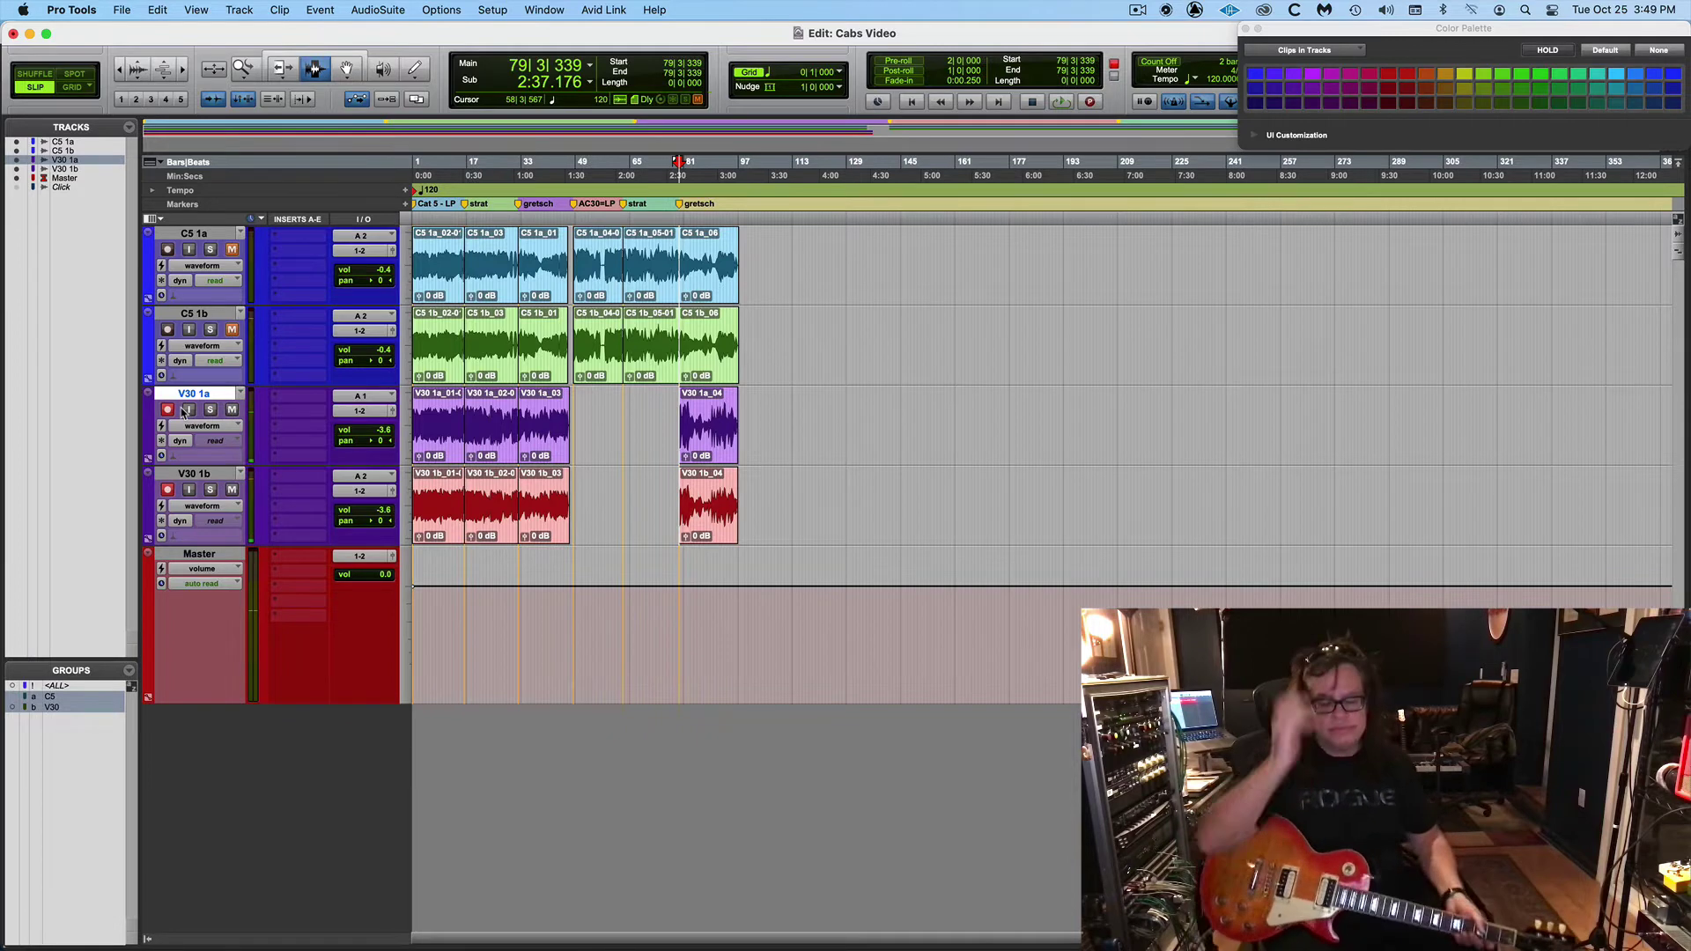
Record a V30 take from the AC30+LP marker at bar 48 to bar 63
{"action": "key", "text": "Return"}
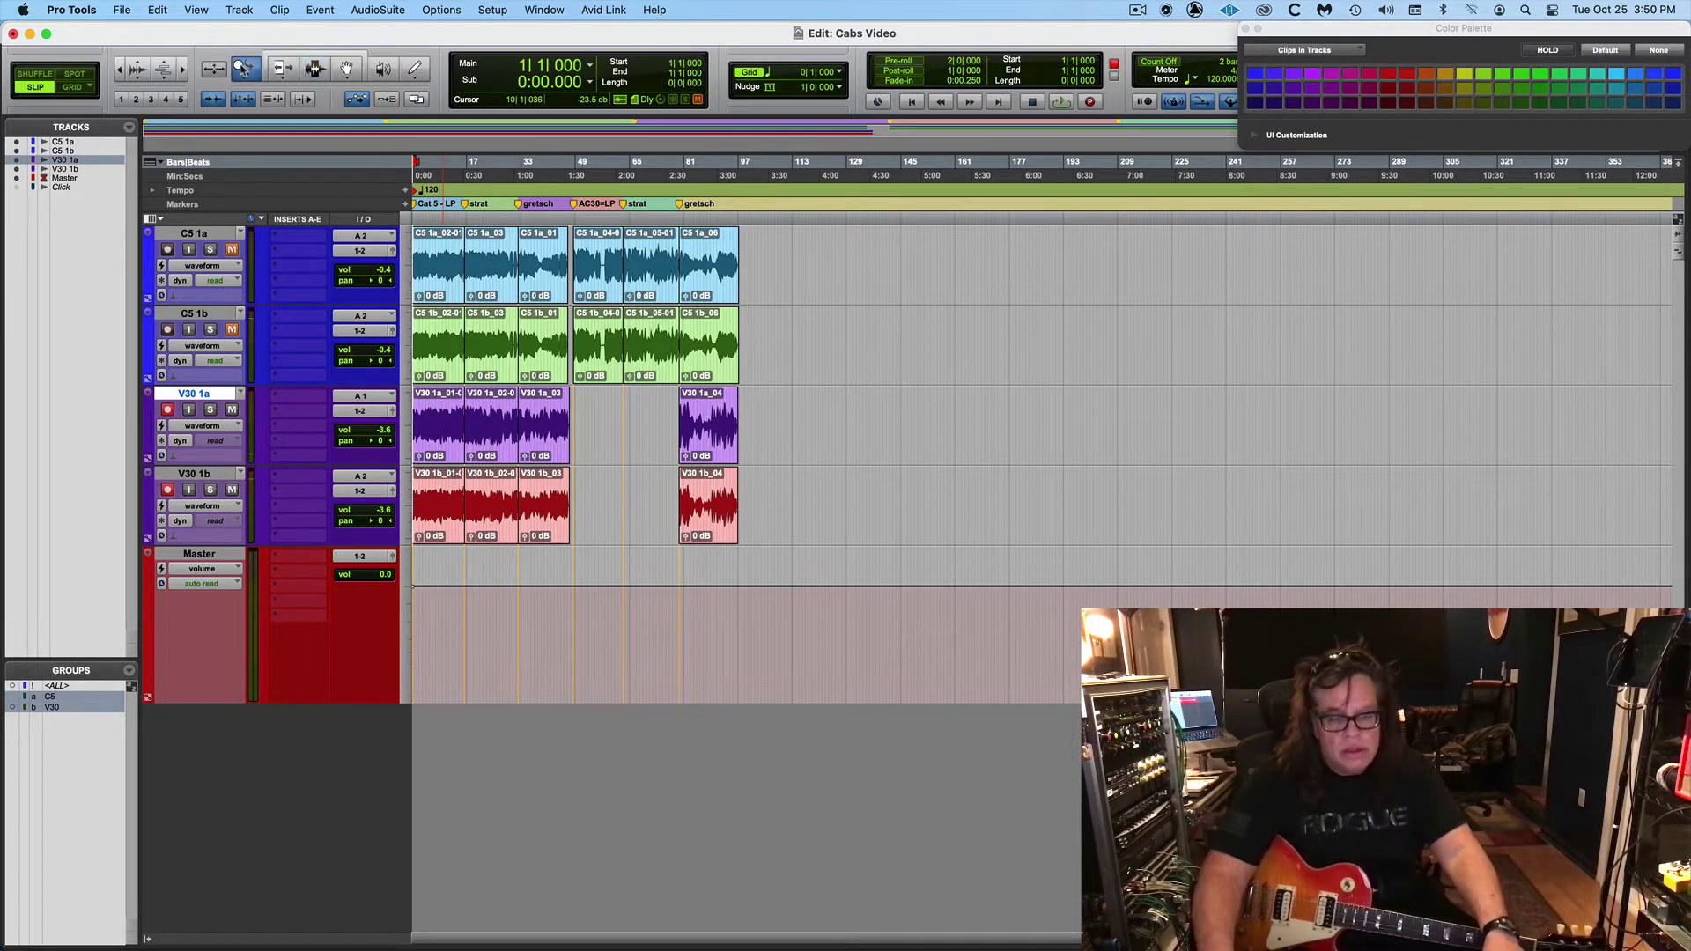
{"action": "key", "text": "super+bracketright"}
{"action": "key", "text": "super+bracketright"}
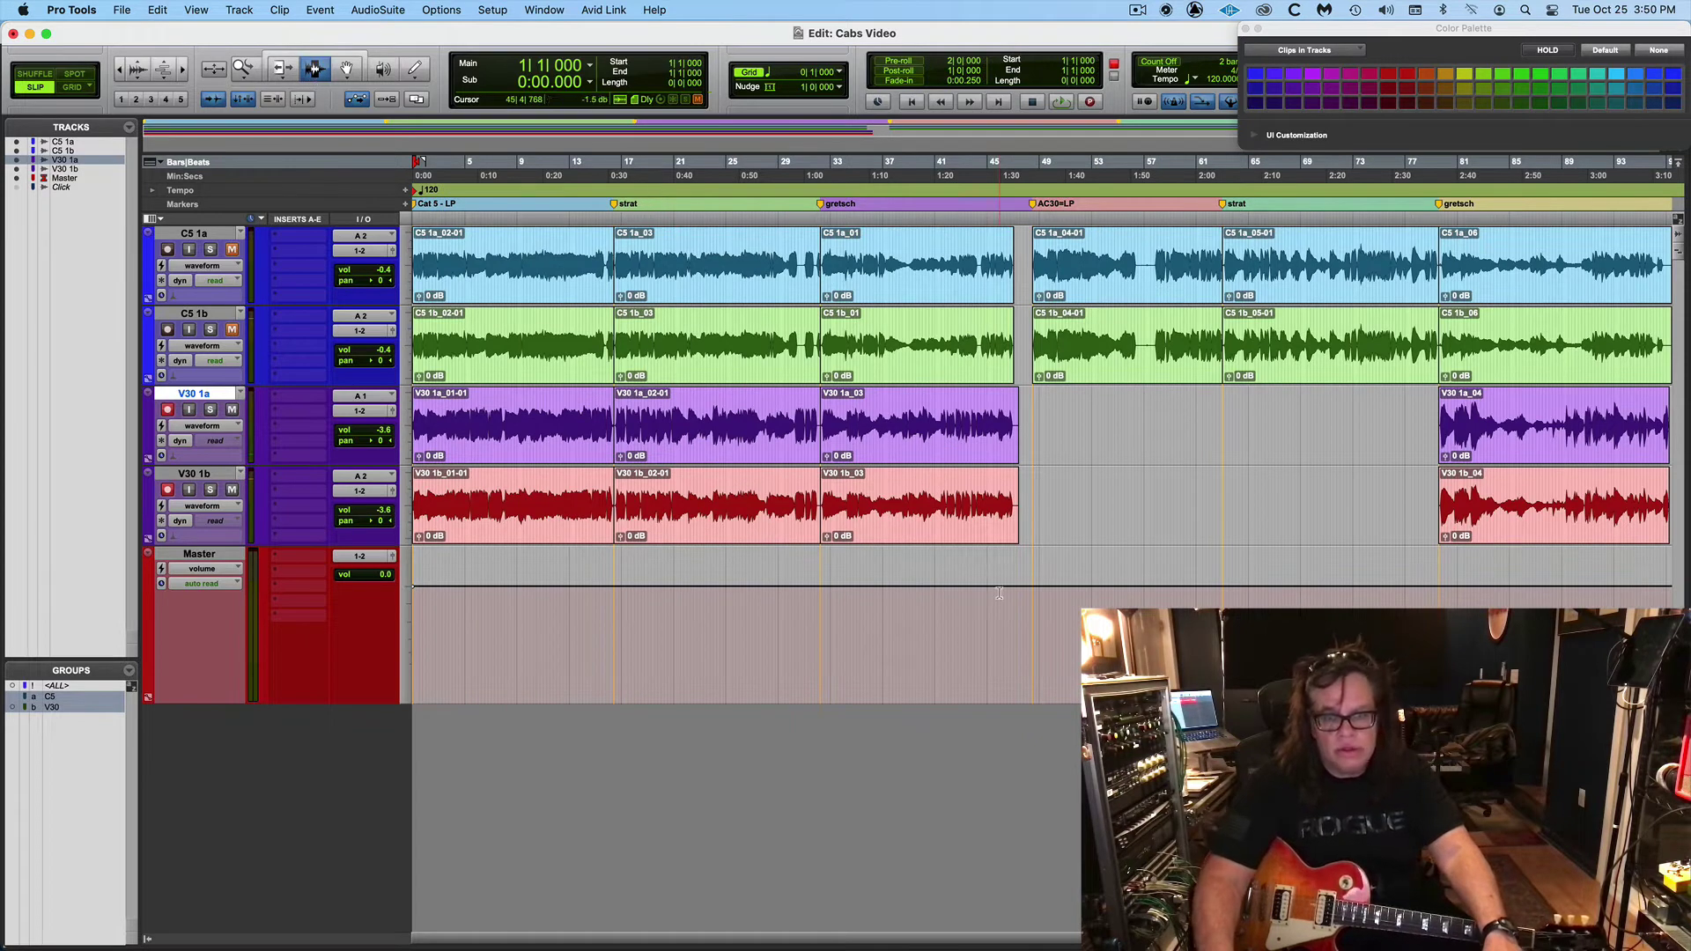
{"action": "left_click", "coordinate": [1033, 447]}
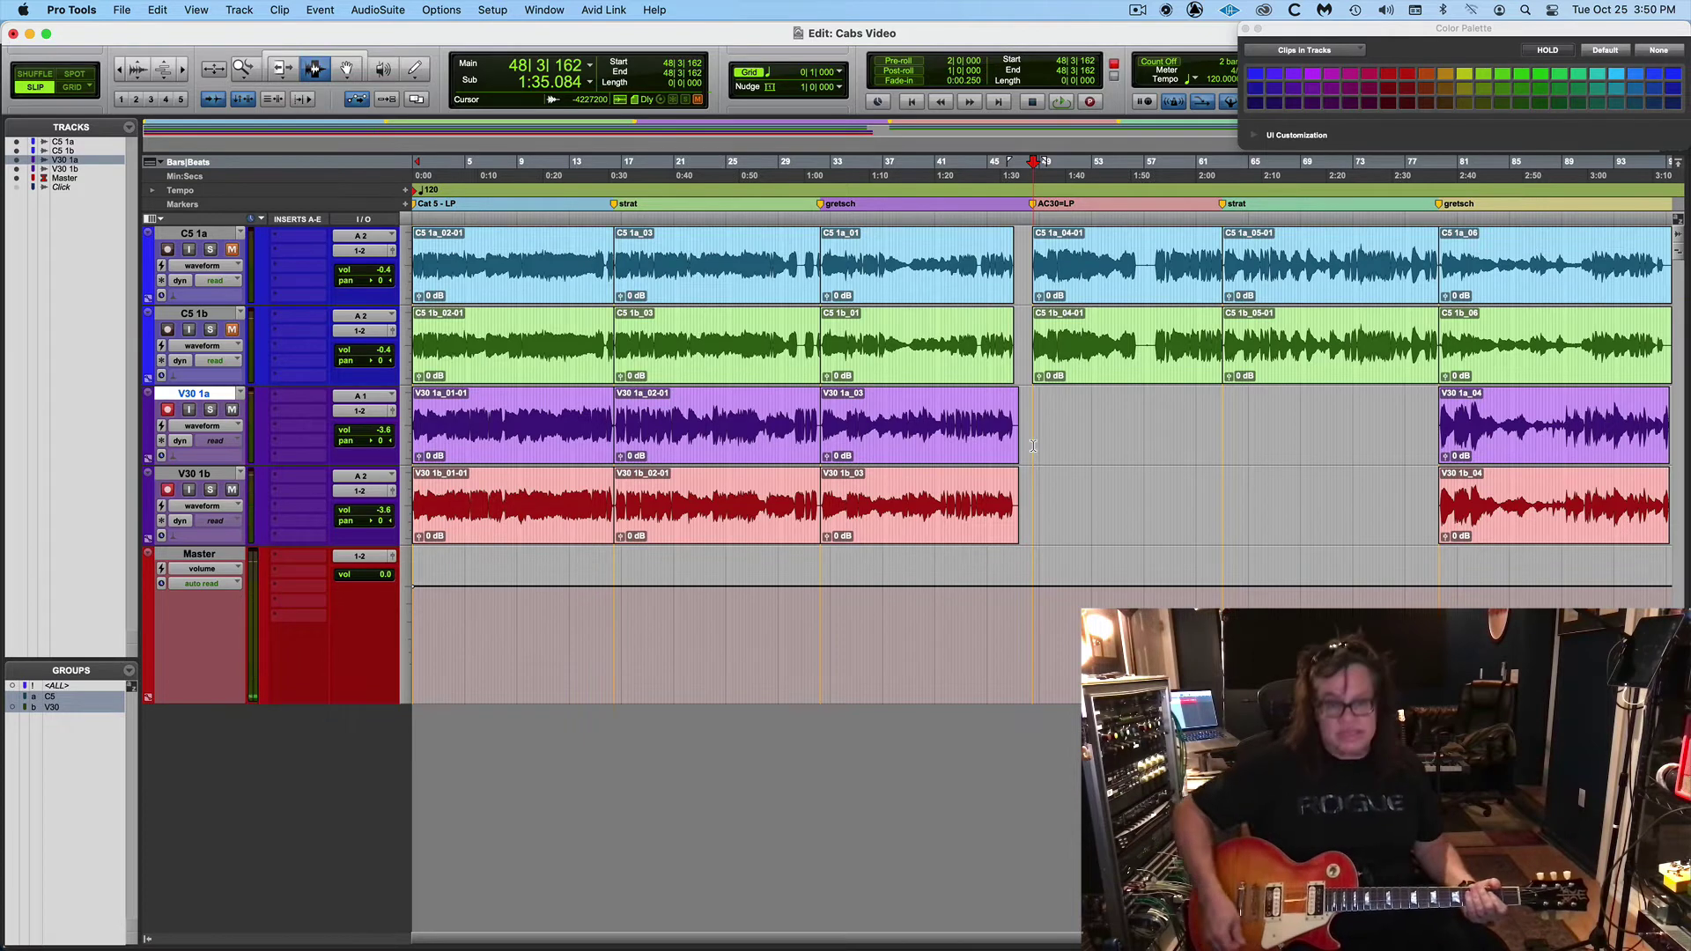
{"action": "key", "text": "super+space"}
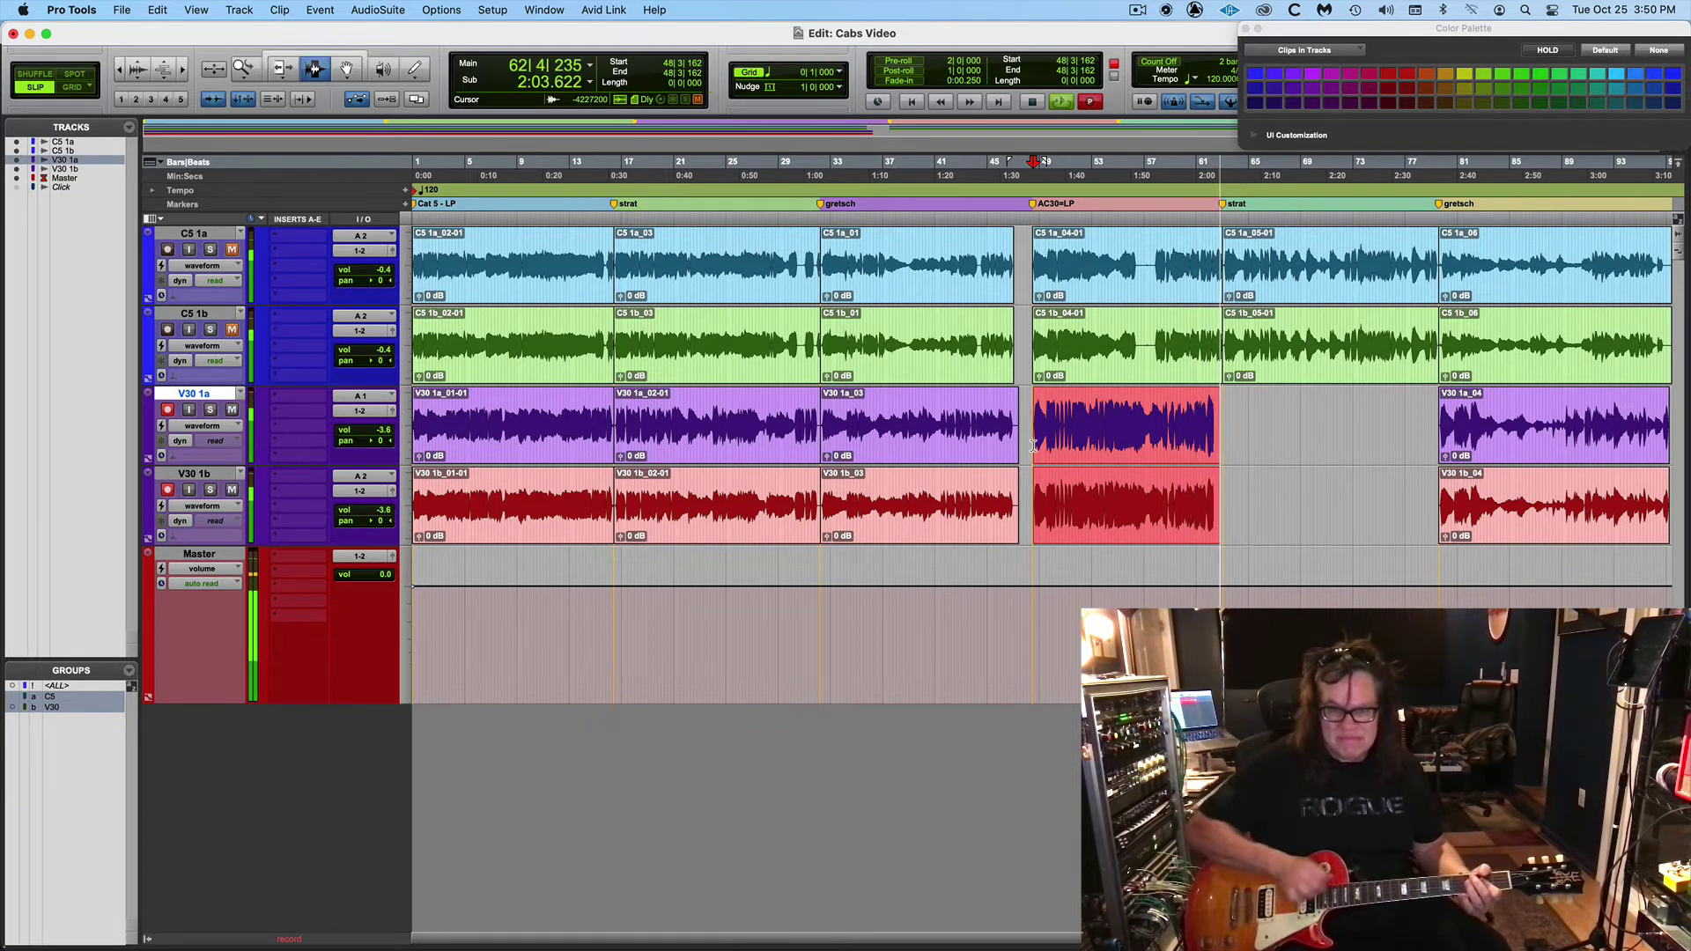
{"action": "key", "text": "space"}
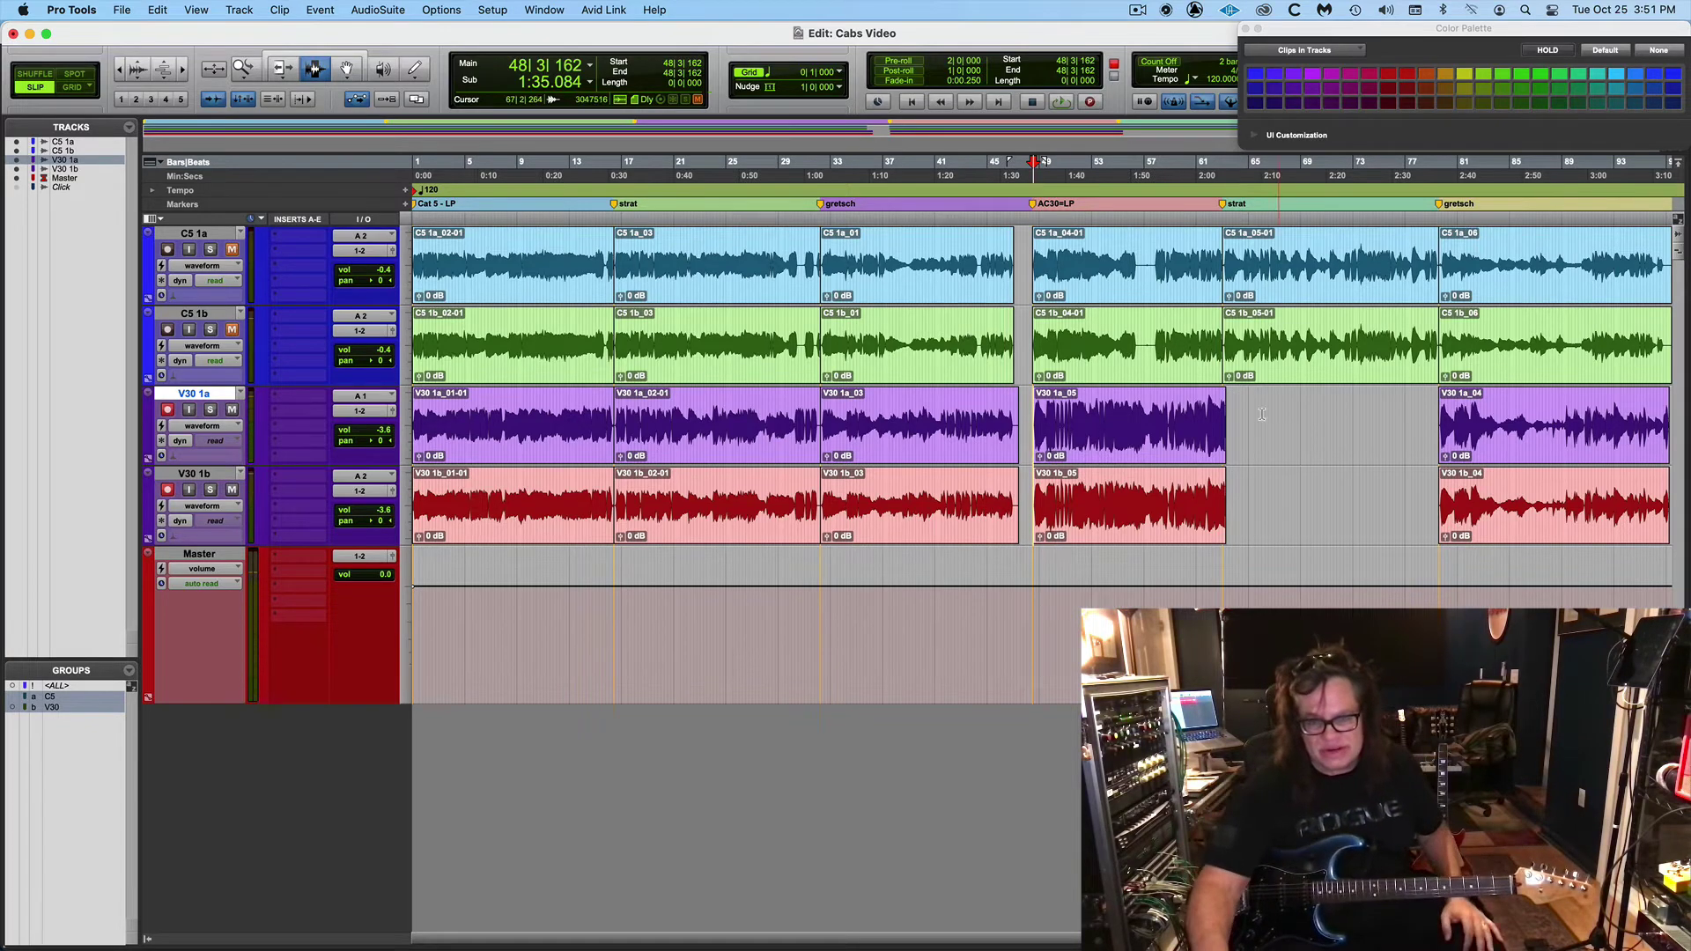
Record a V30 take from bar 63 to bar 79, creating V30 1a_06 and V30 1b_06
{"action": "left_click", "coordinate": [1224, 386]}
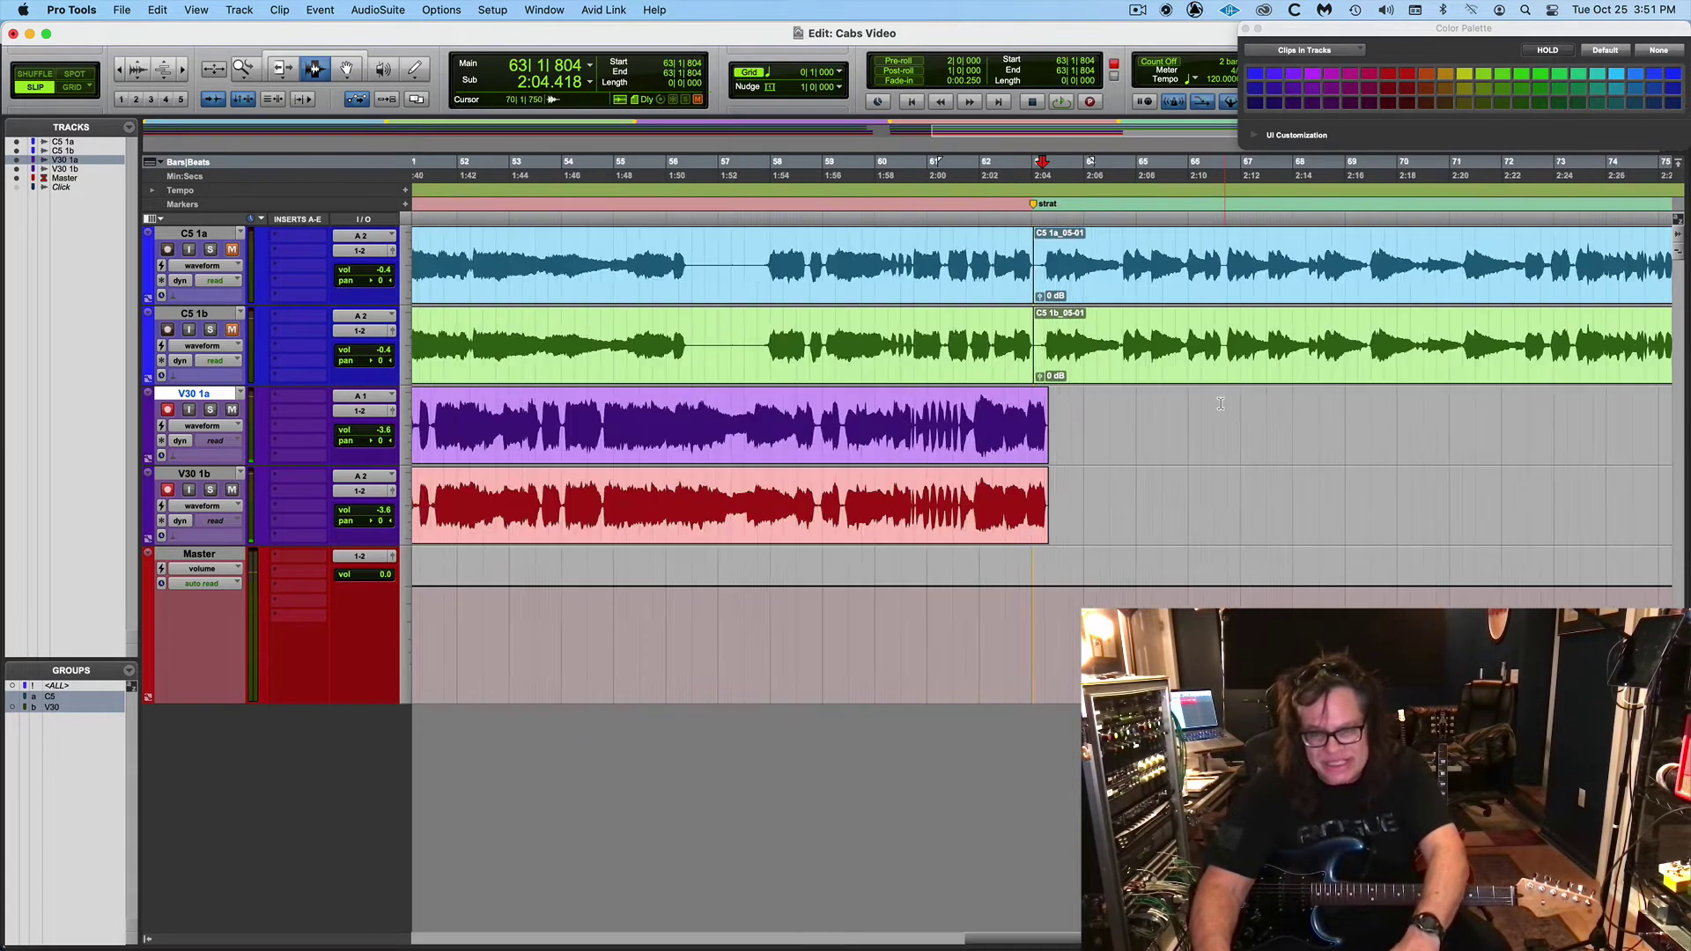
{"action": "key", "text": "super+bracketright"}
{"action": "key", "text": "super+bracketright"}
{"action": "key", "text": "super+bracketright"}
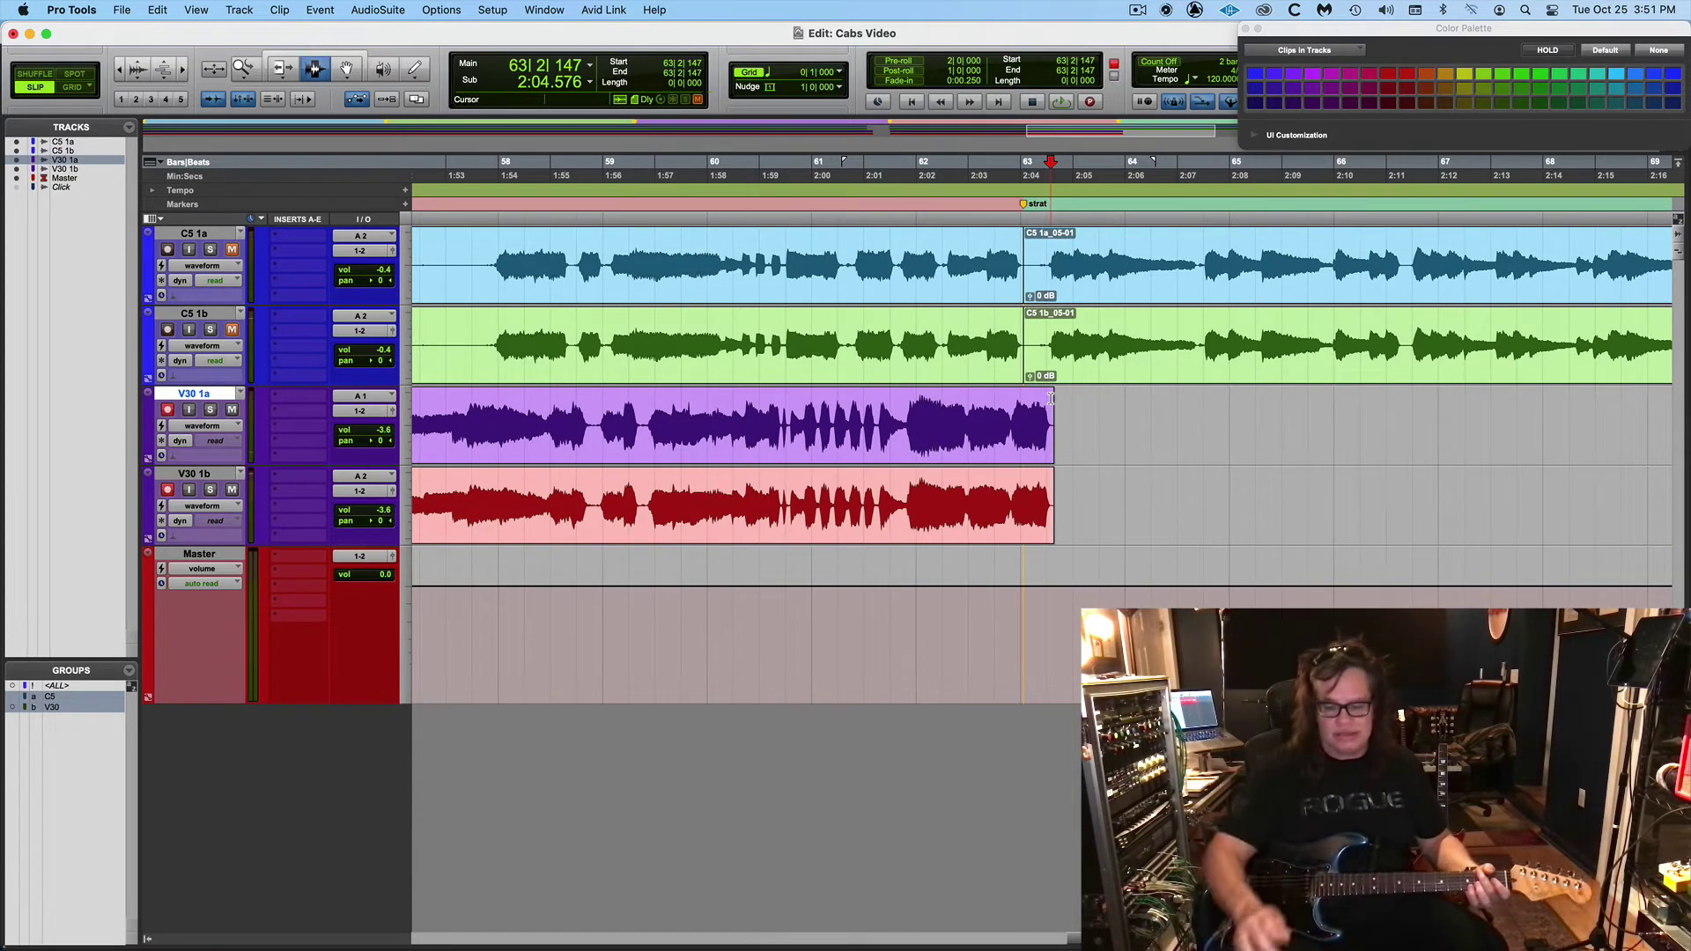
{"action": "key", "text": "super+space"}
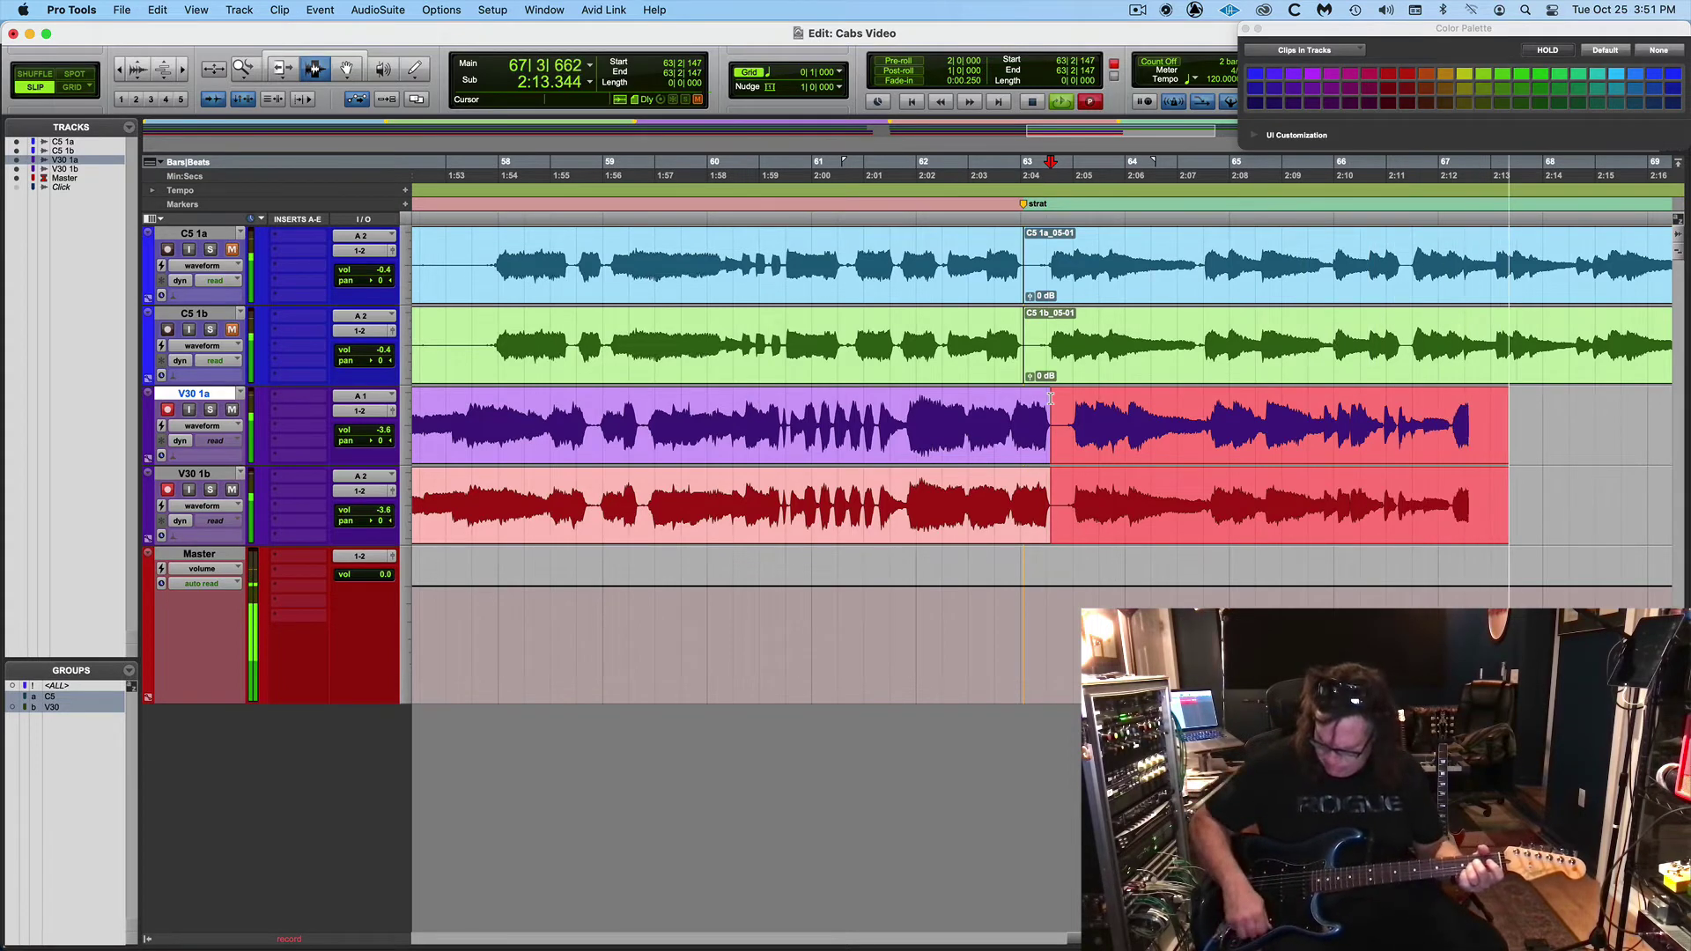
{"action": "key", "text": "super+bracketleft"}
{"action": "key", "text": "super+bracketleft"}
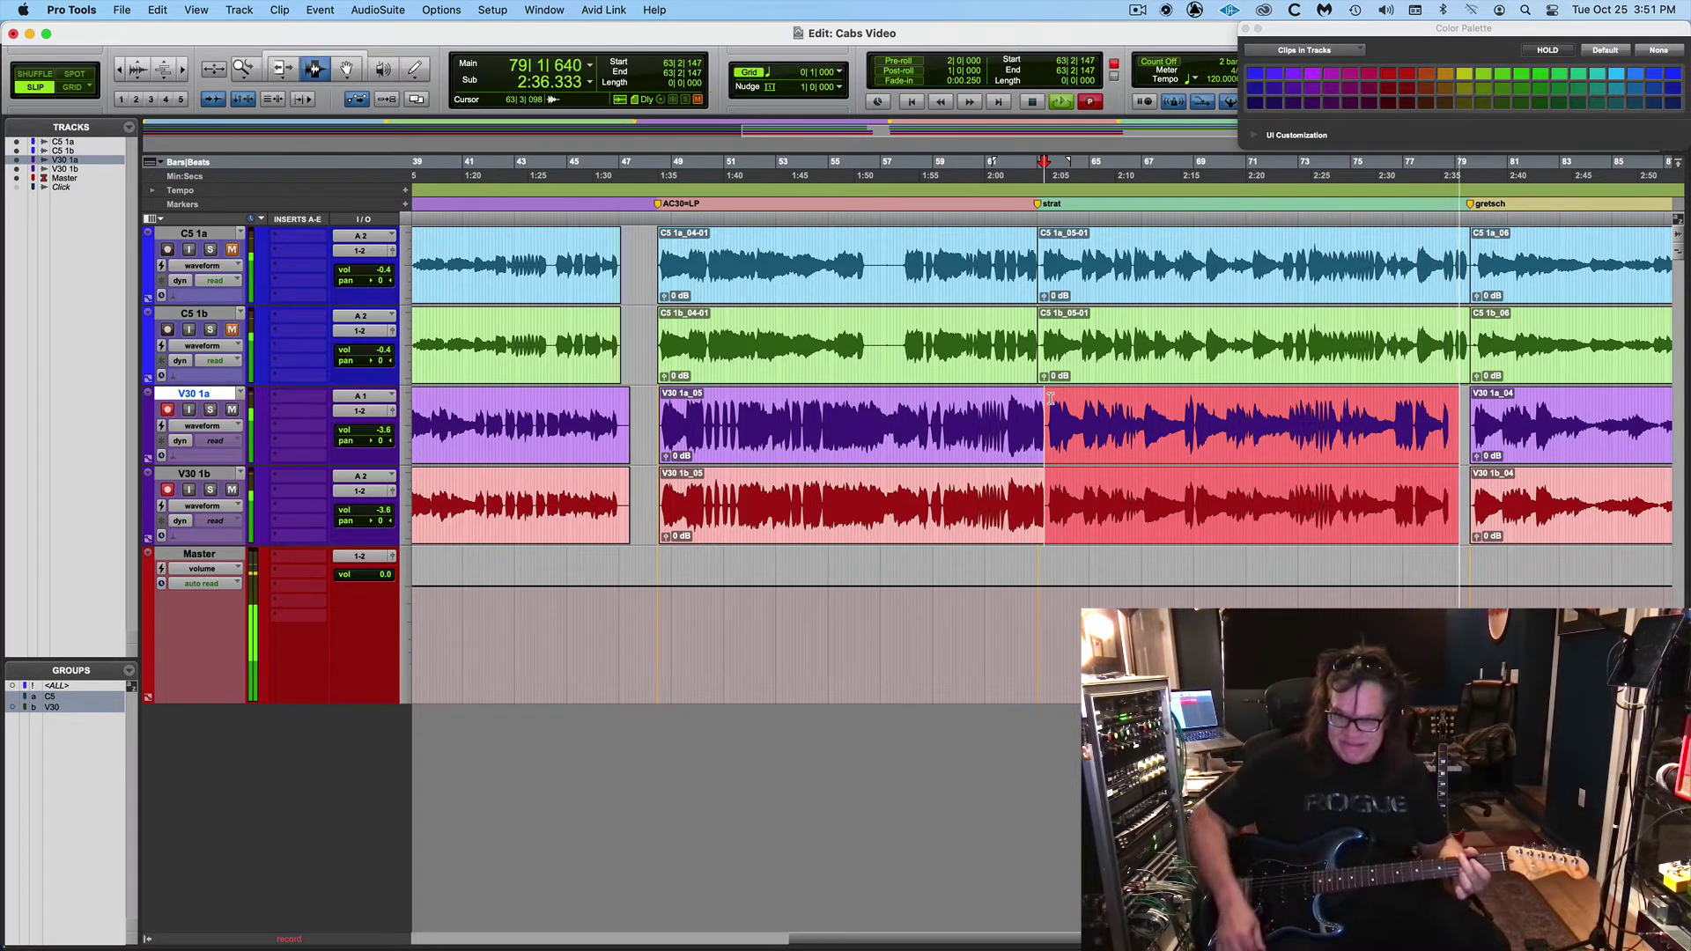
{"action": "key", "text": "space"}
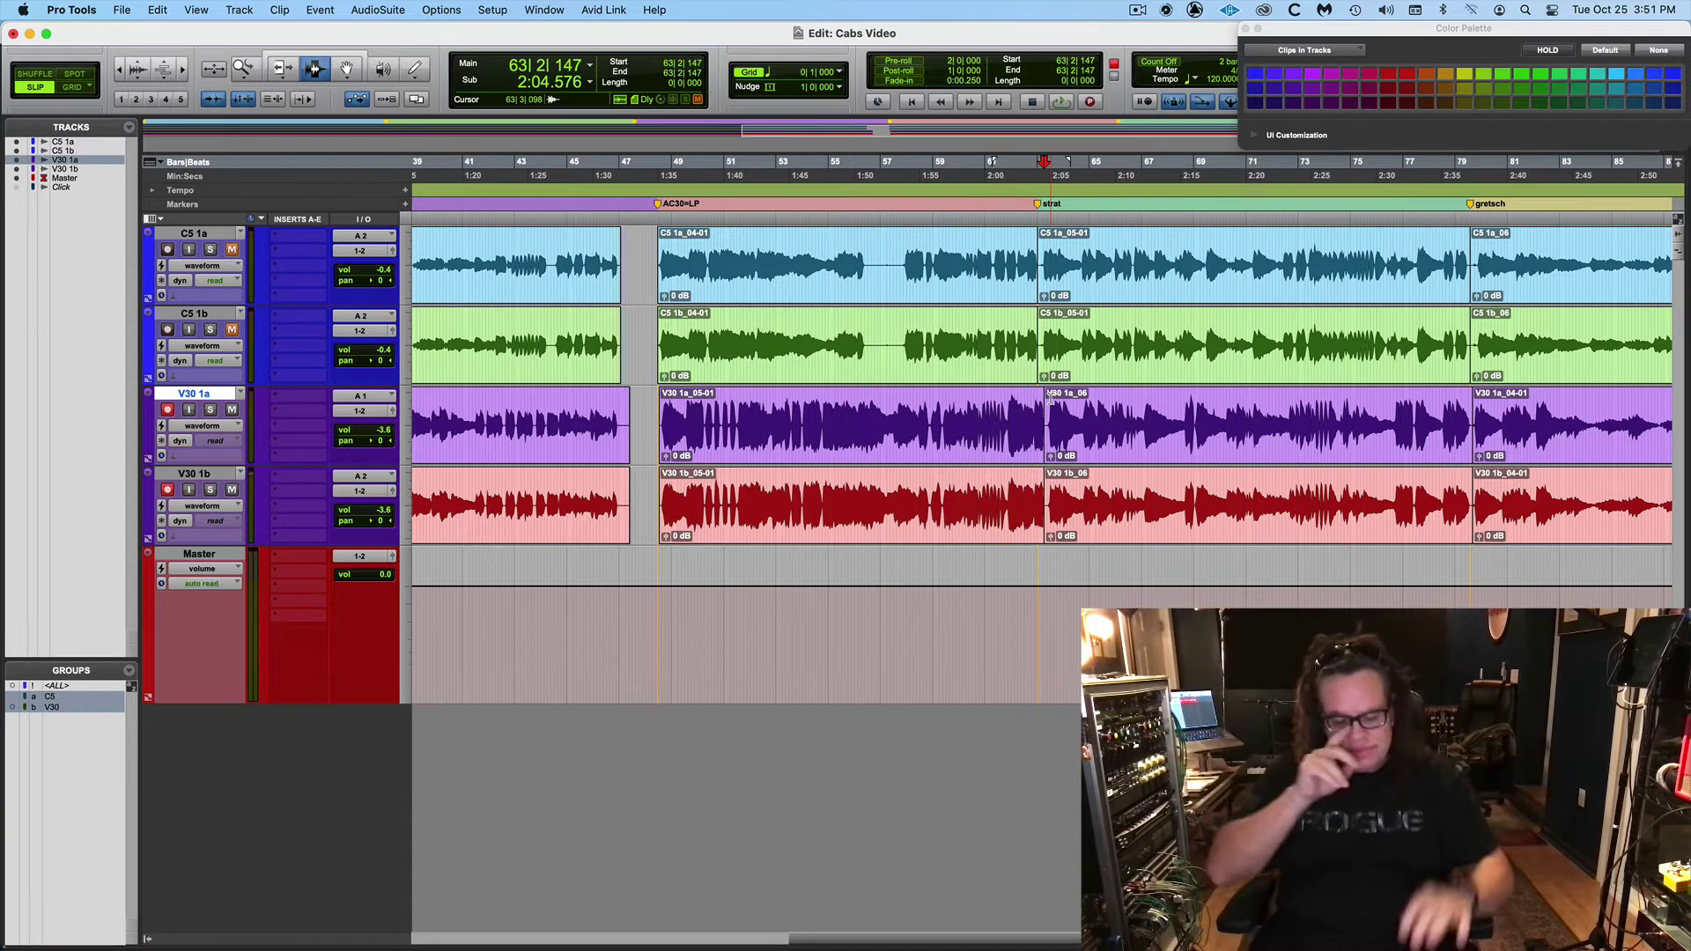
Lower the Master volume automation to -4.6 dB across the V30 clips from bar 48 on
{"action": "key", "text": "super+bracketleft"}
{"action": "key", "text": "super+bracketleft"}
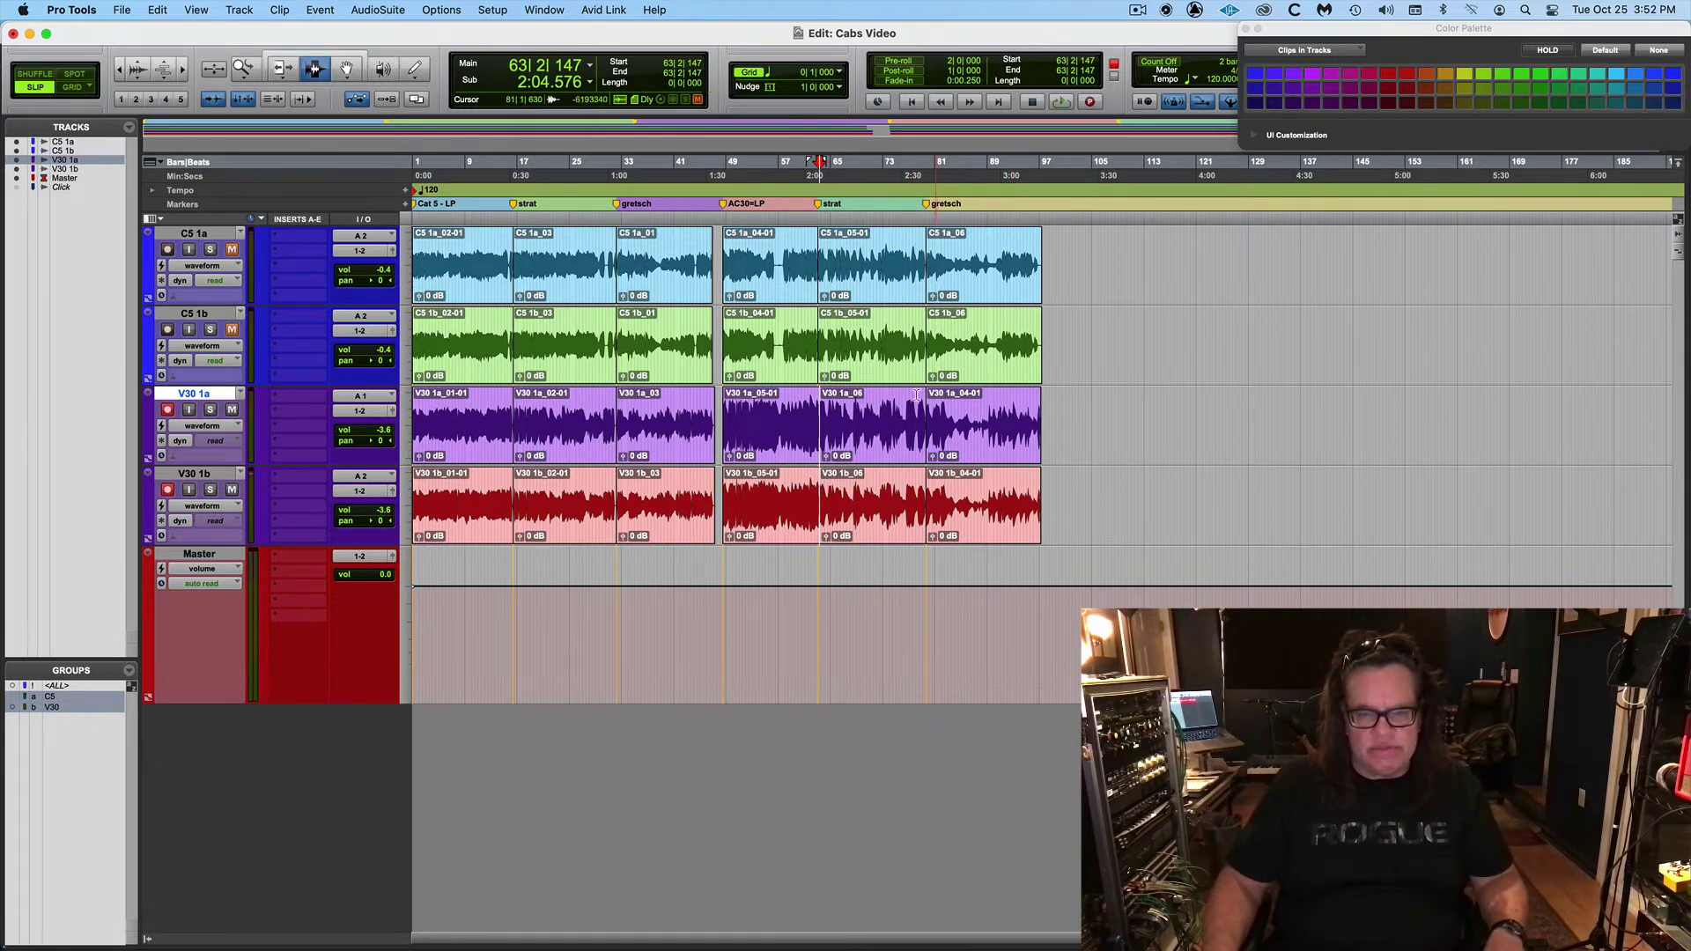
{"action": "key", "text": "Return"}
{"action": "key", "text": "super+bracketright"}
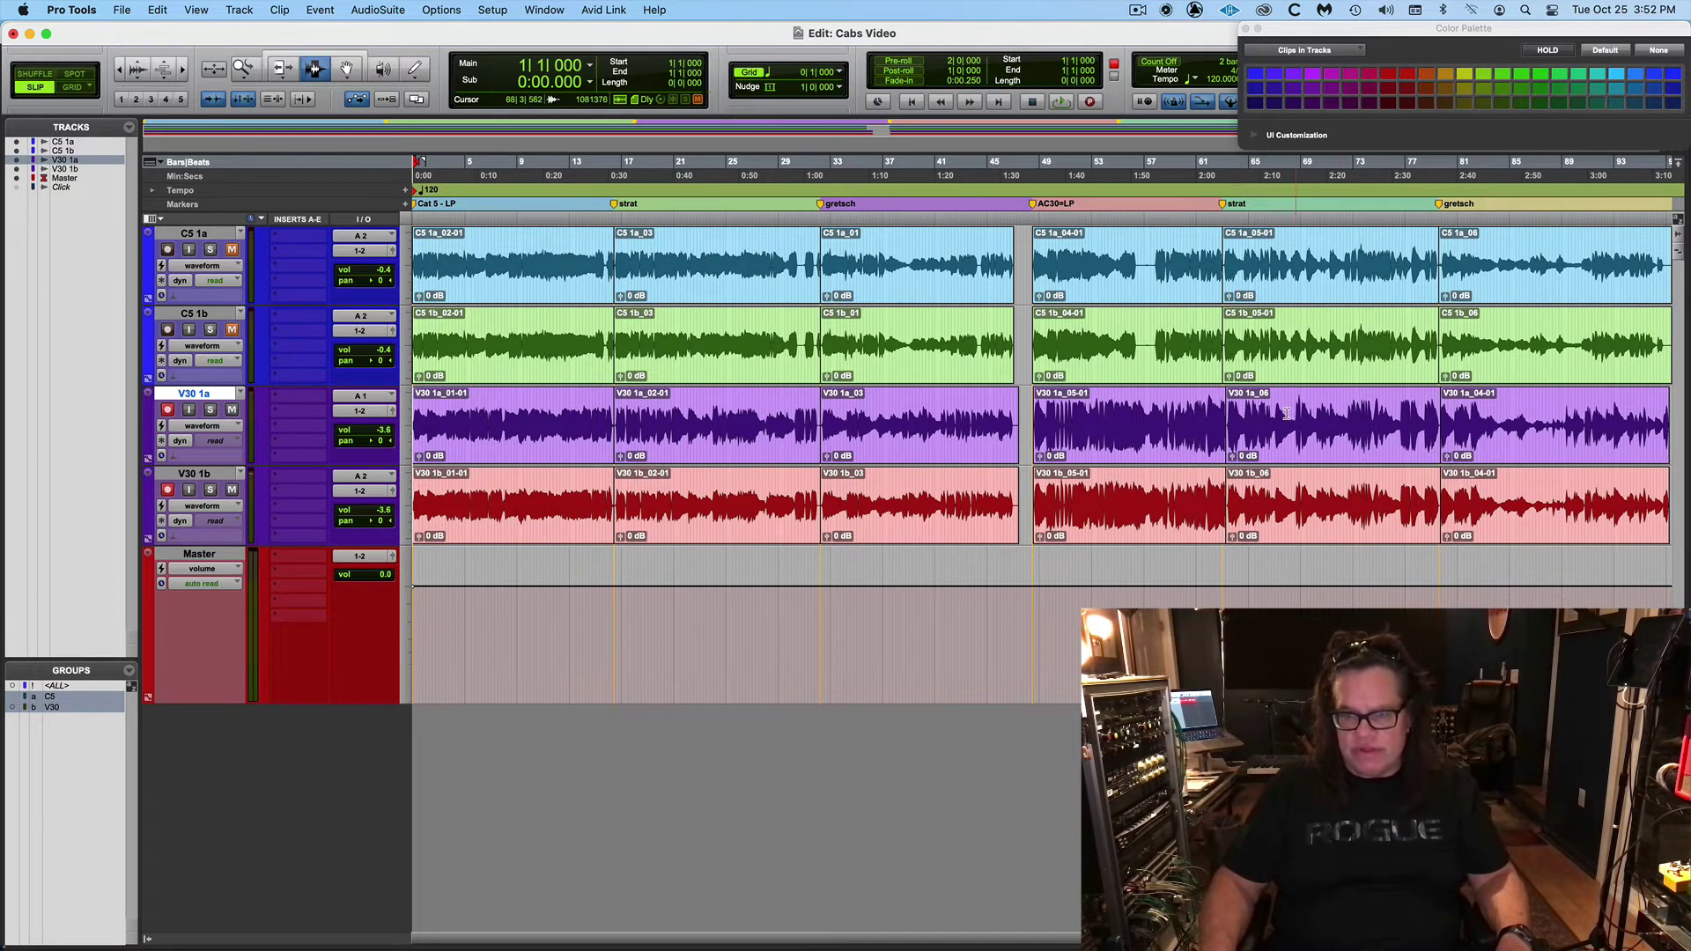
{"action": "double_click", "coordinate": [1187, 488]}
{"action": "key", "text": "shift+Tab"}
{"action": "key", "text": "shift+Tab"}
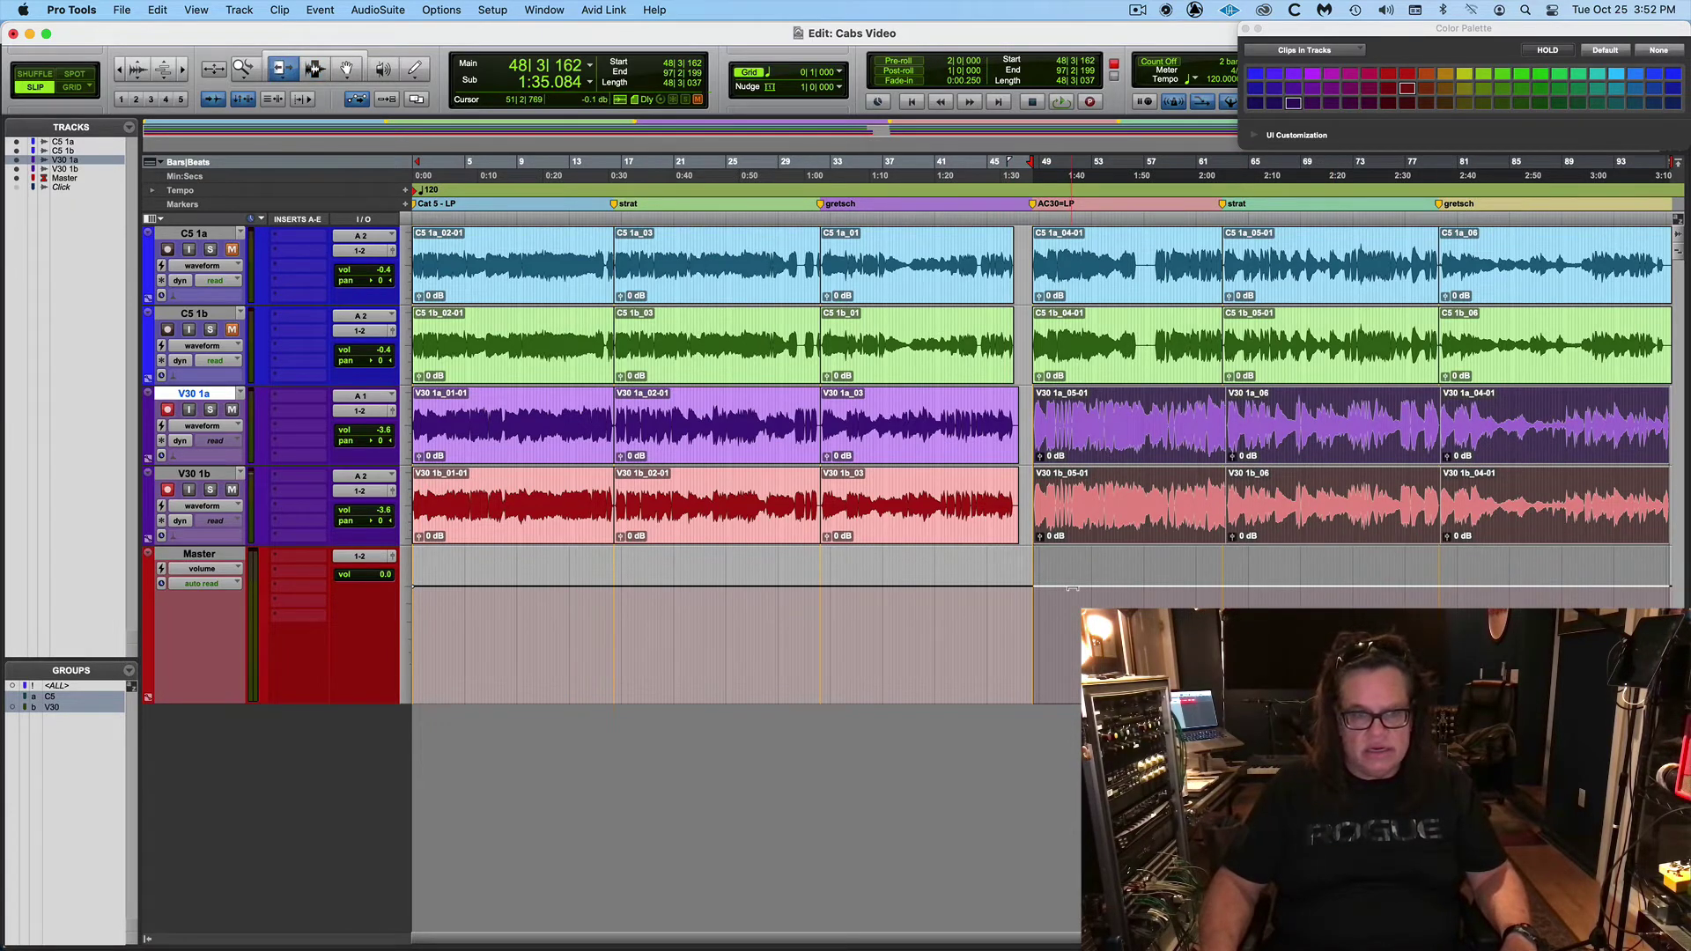
{"action": "left_click_drag", "start_coordinate": [1072, 588], "coordinate": [1073, 599]}
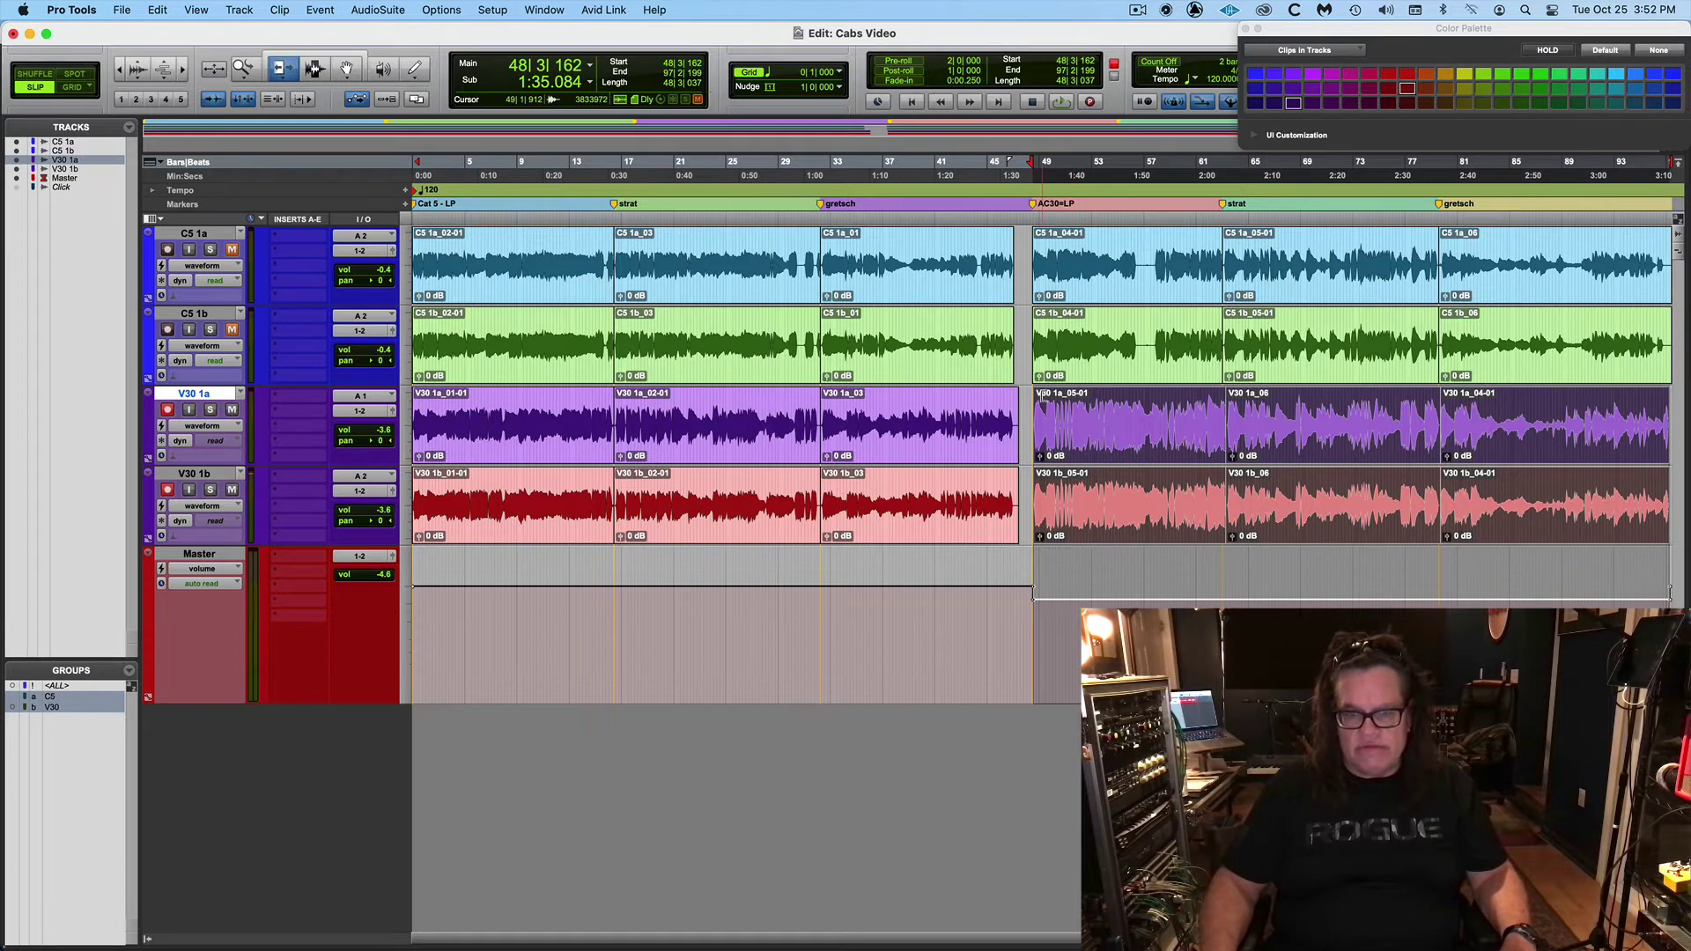
Play the opening and then from bar 50 to compare levels, then return to the start
{"action": "left_click", "coordinate": [431, 218]}
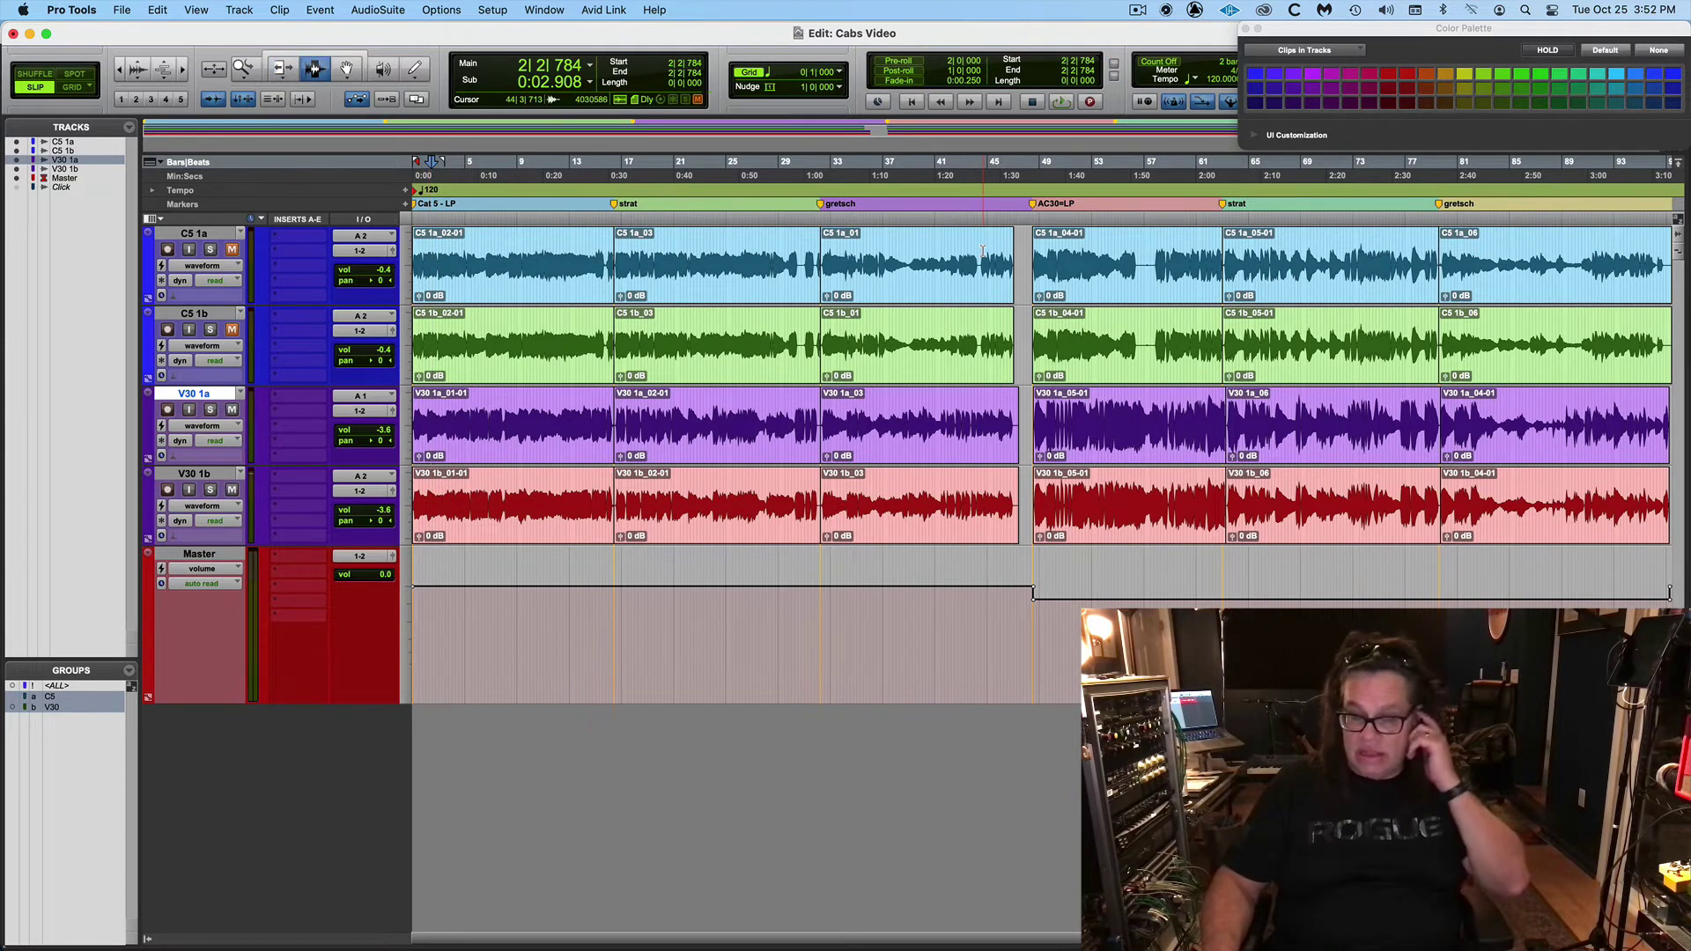
{"action": "key", "text": "space"}
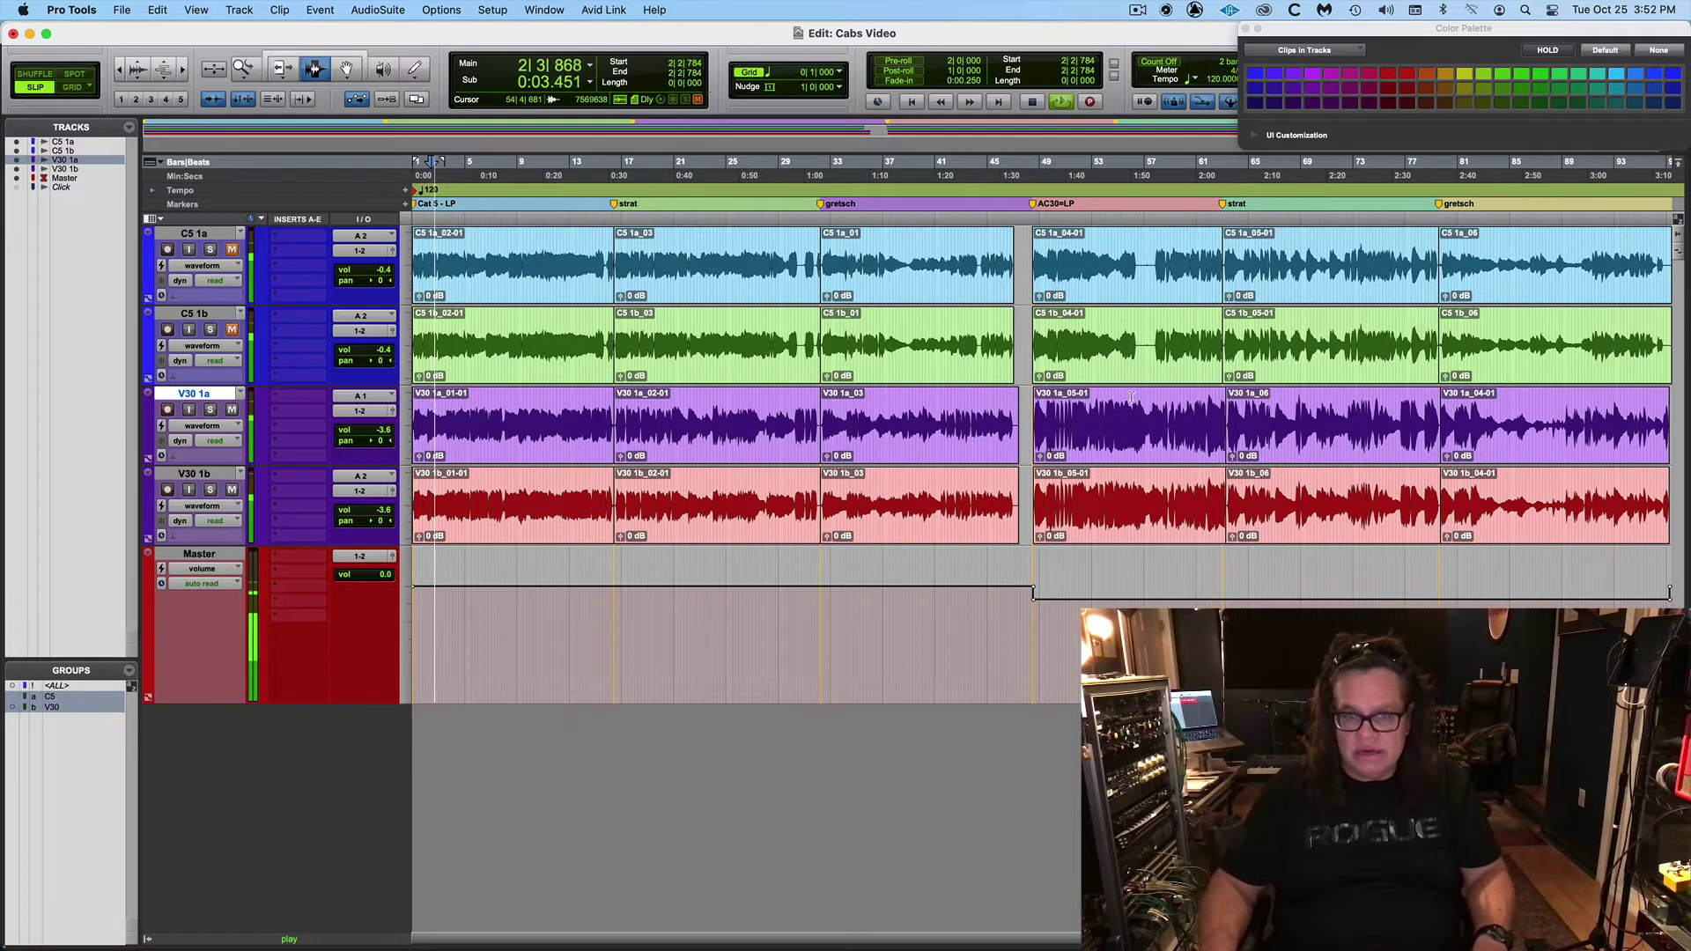
{"action": "left_click", "coordinate": [1060, 208]}
{"action": "key", "text": "space"}
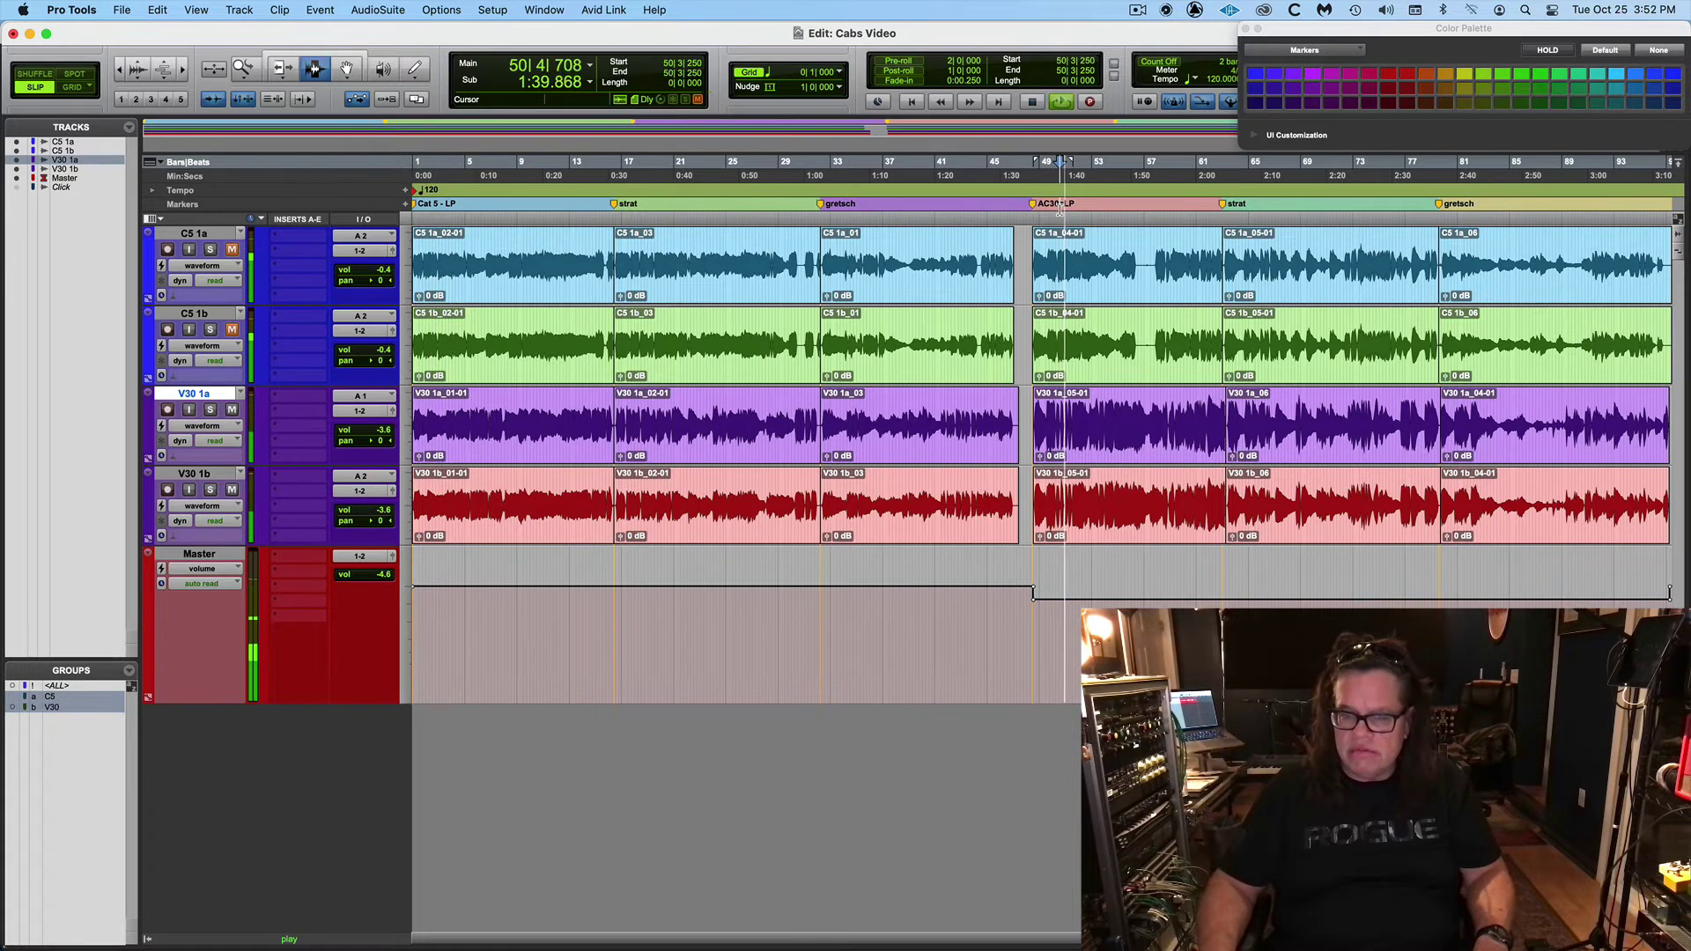
{"action": "key", "text": "space"}
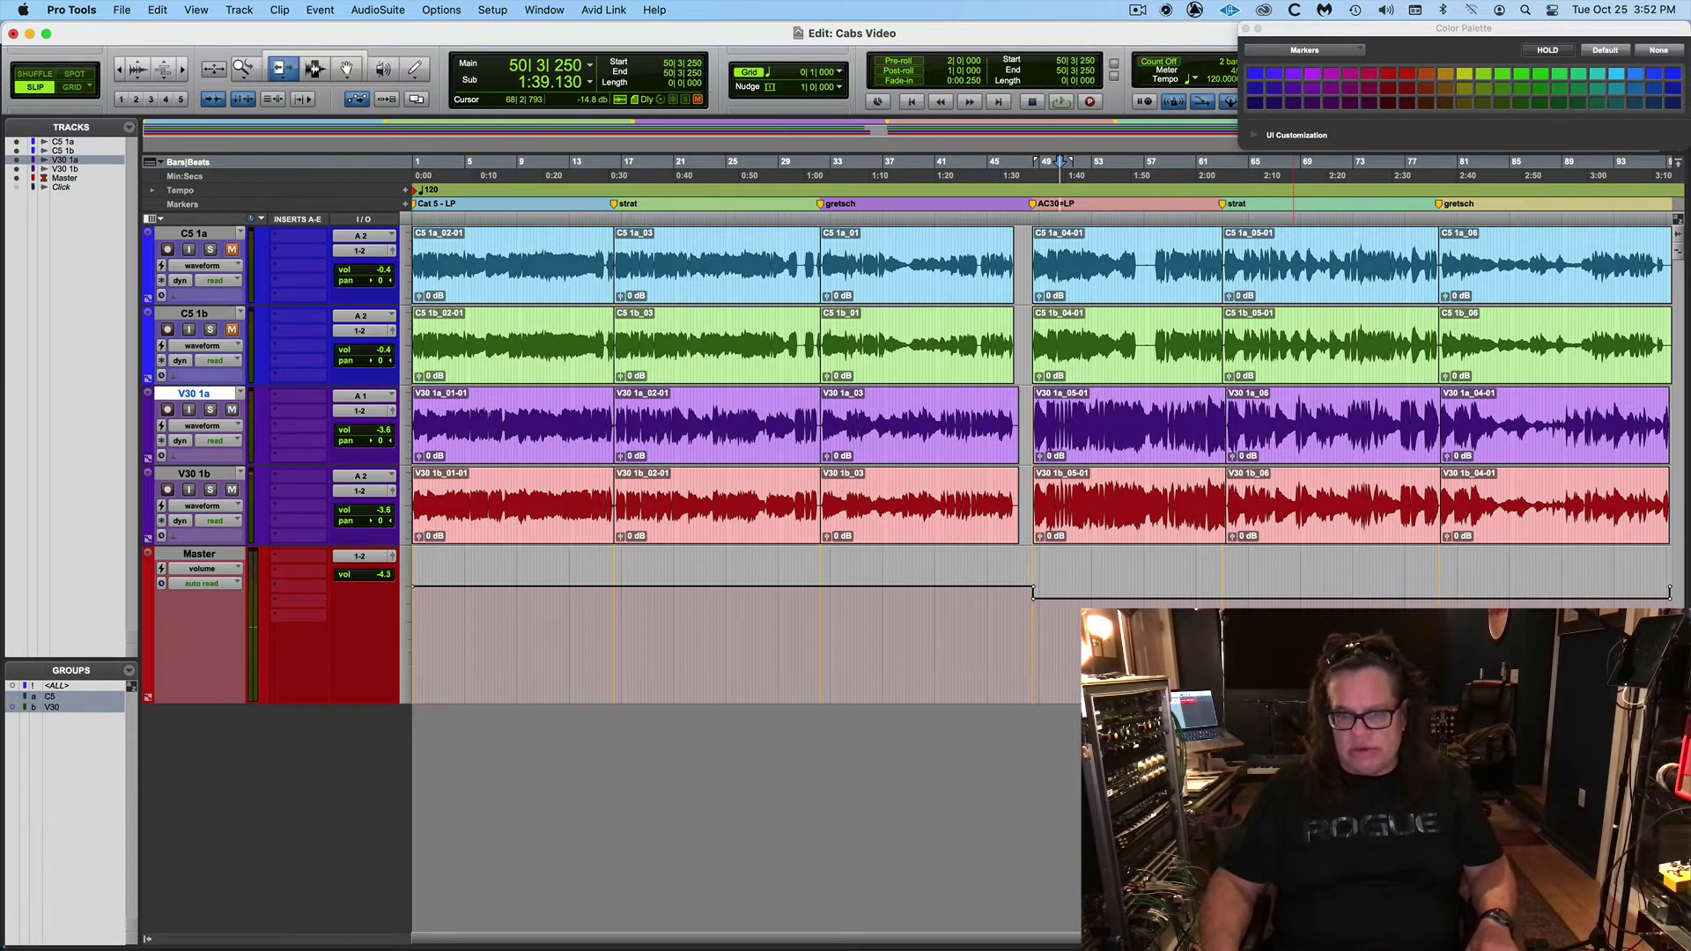
{"action": "key", "text": "Return"}
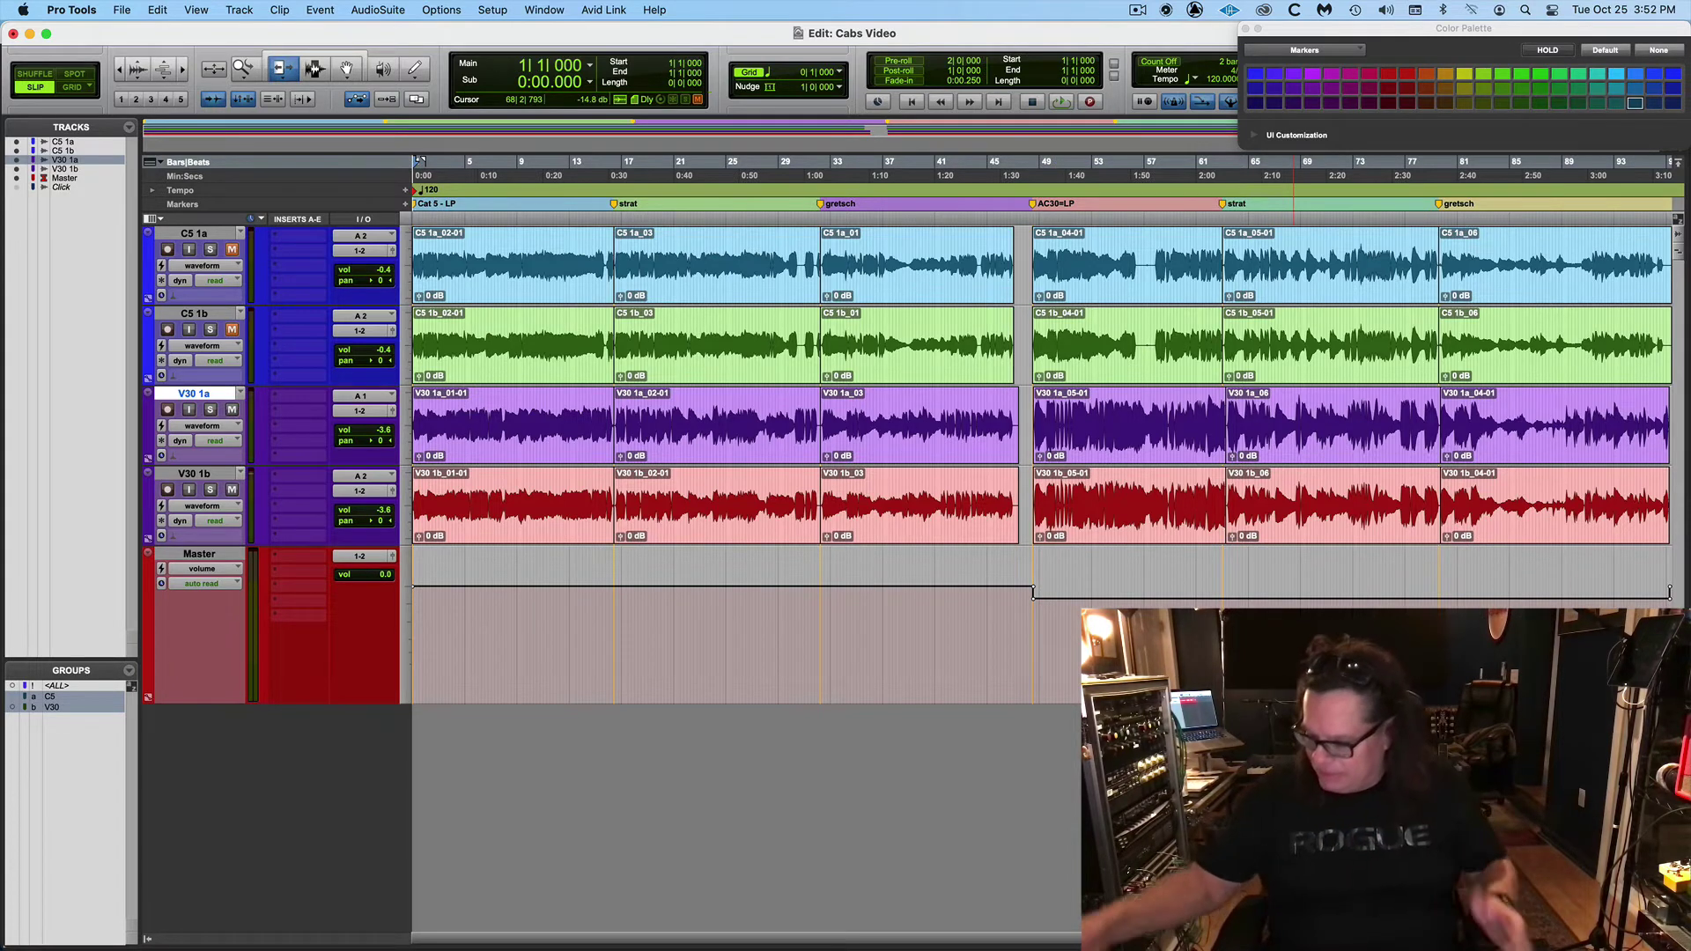
{"action": "left_click", "coordinate": [313, 69]}
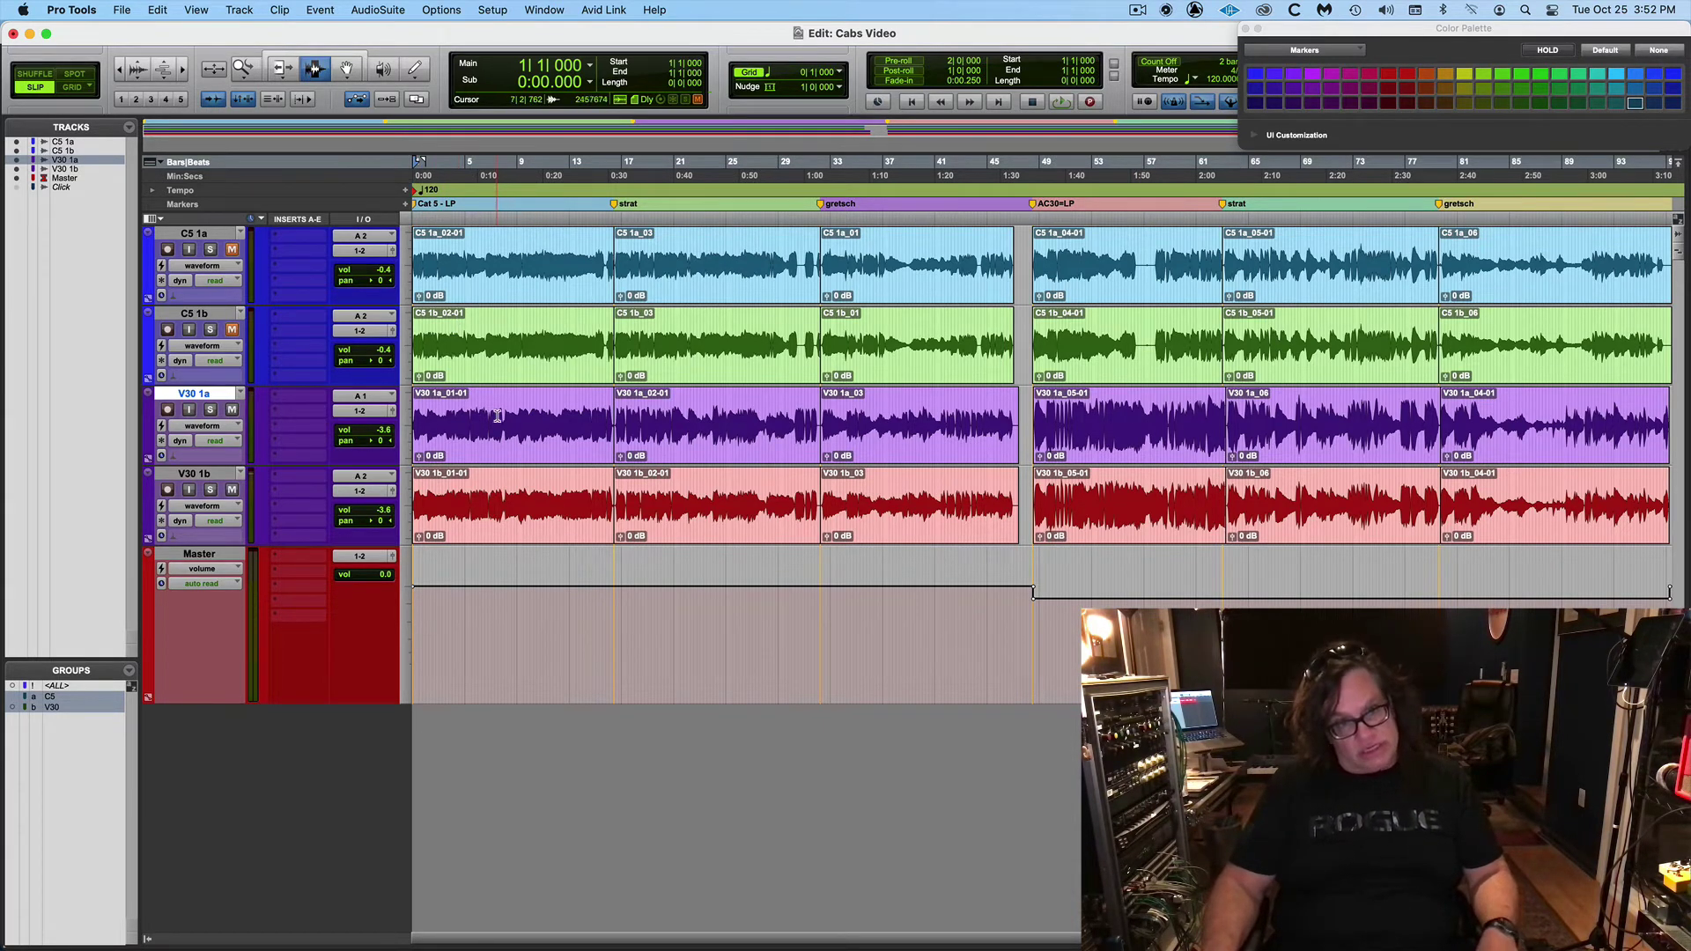
{"action": "key", "text": "space"}
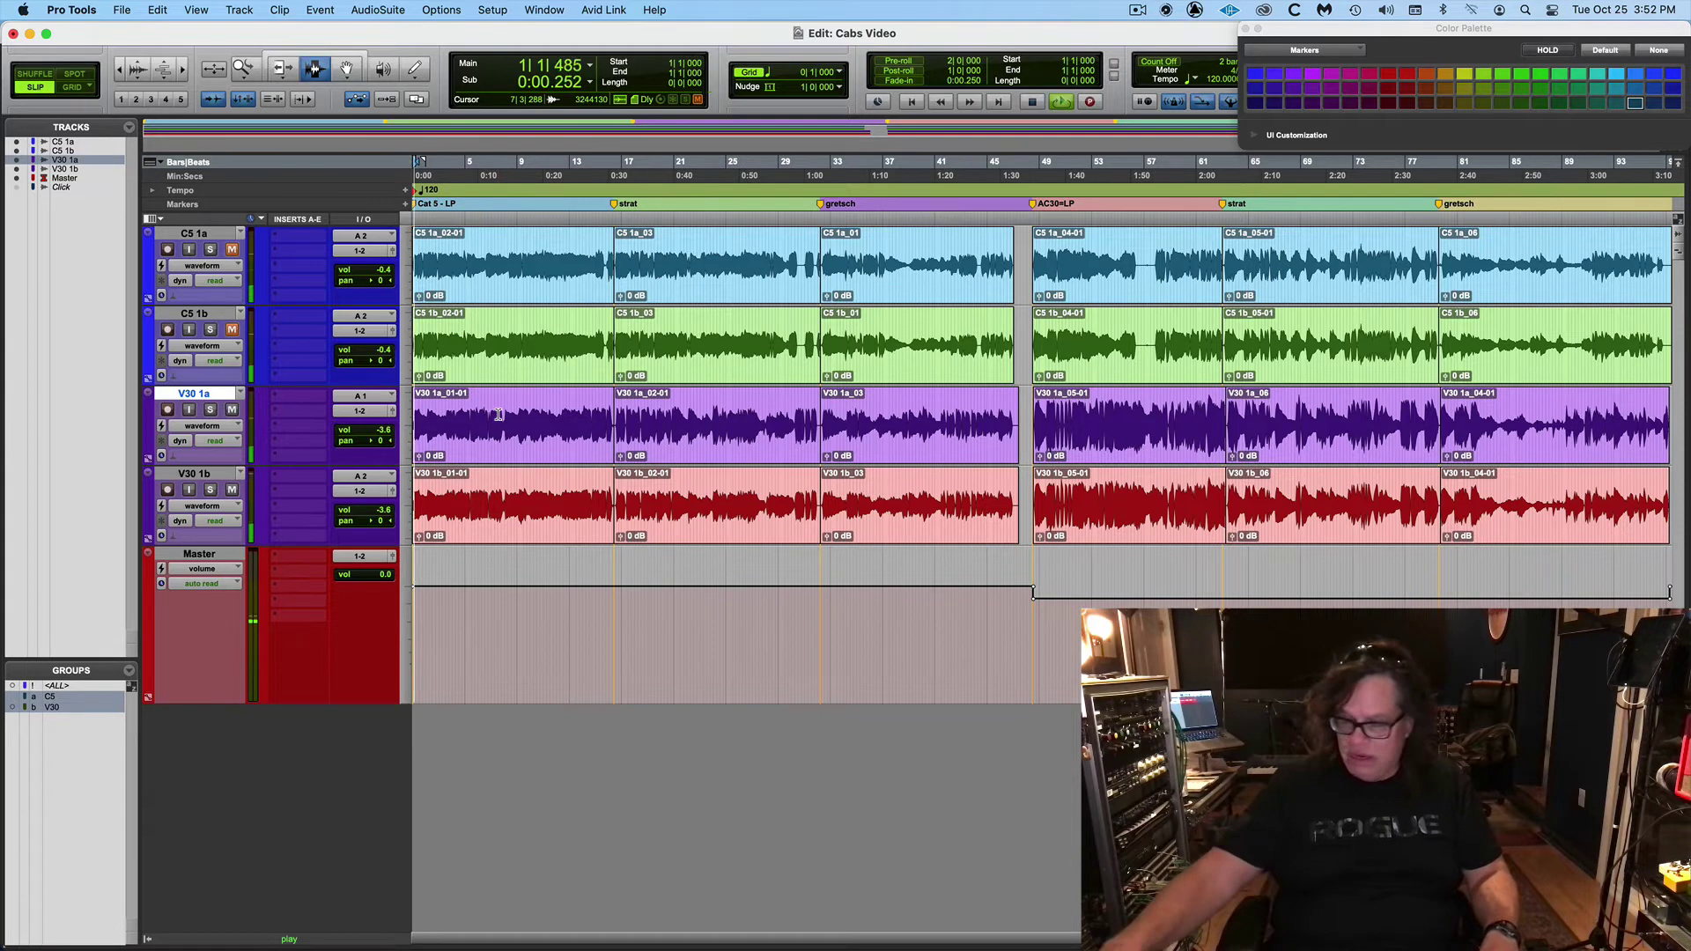
{"action": "left_click", "coordinate": [1089, 482]}
{"action": "key", "text": "space"}
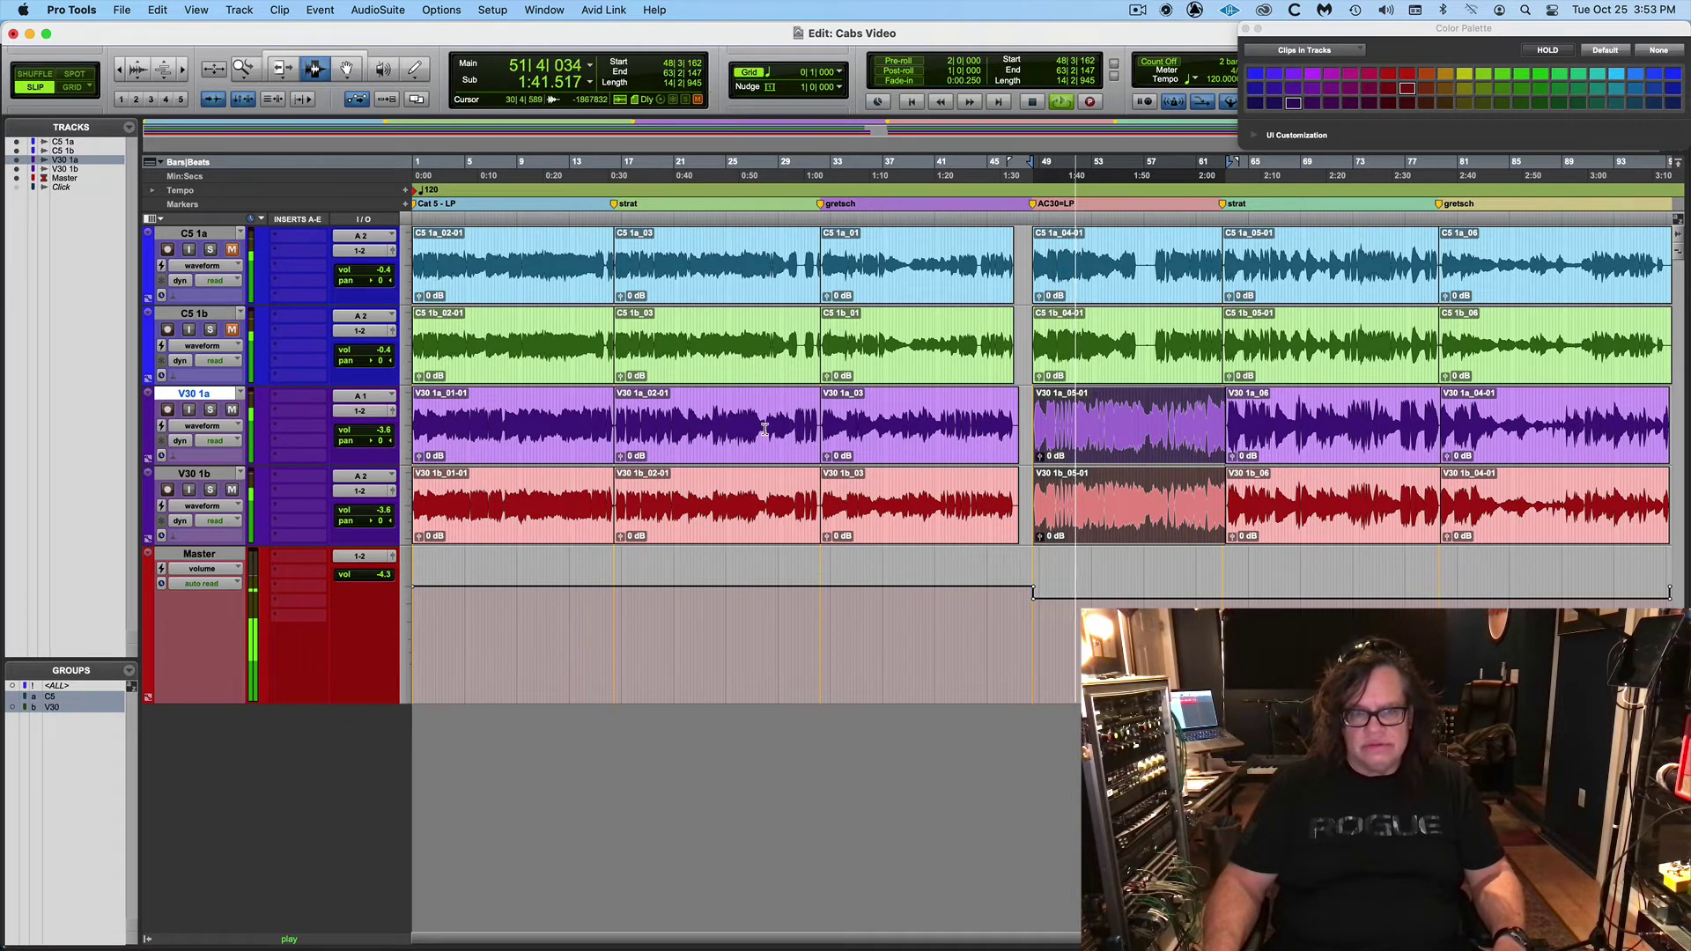
{"action": "left_click", "coordinate": [461, 464]}
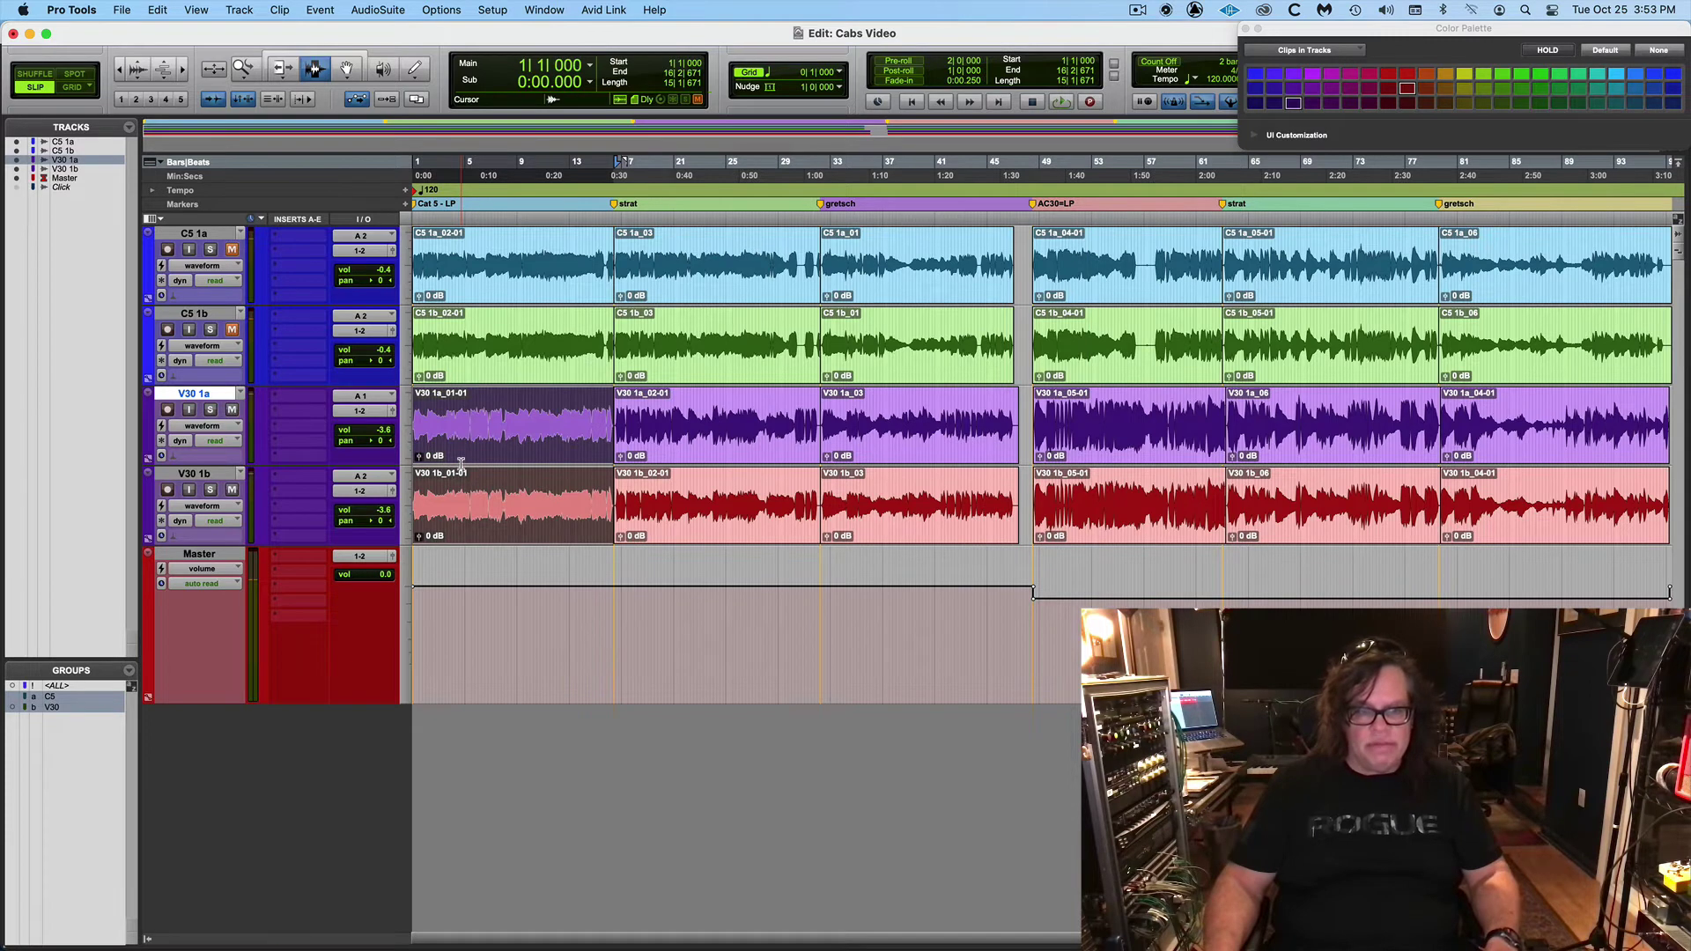
{"action": "key", "text": "space"}
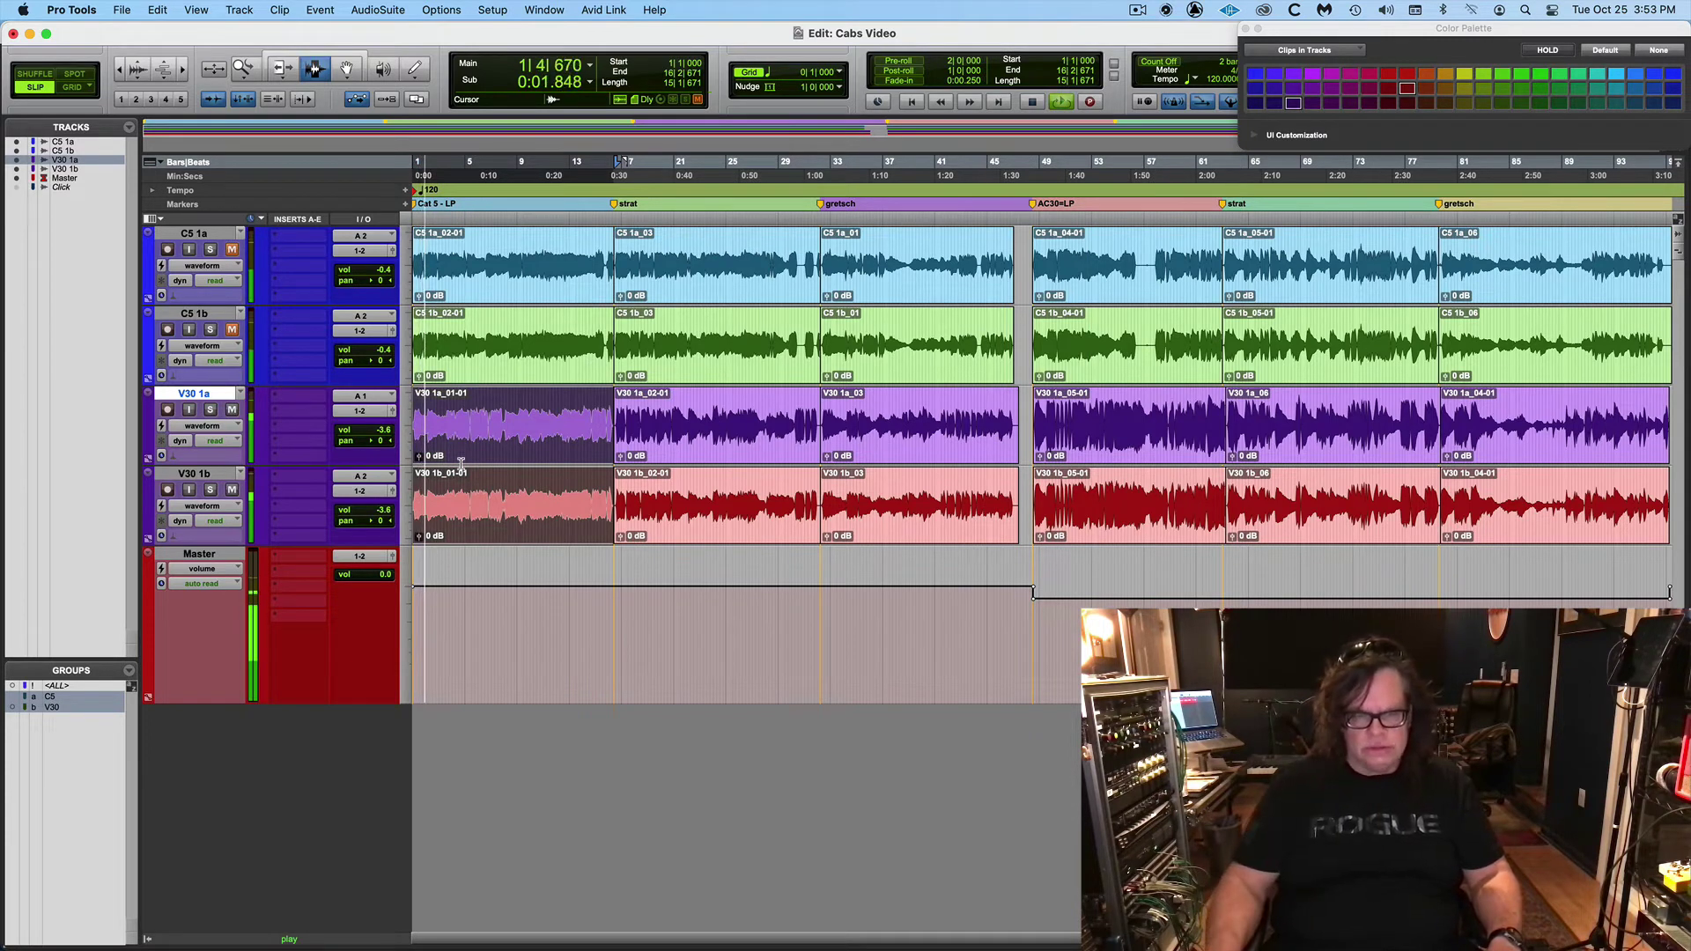
{"action": "left_click", "coordinate": [1106, 467]}
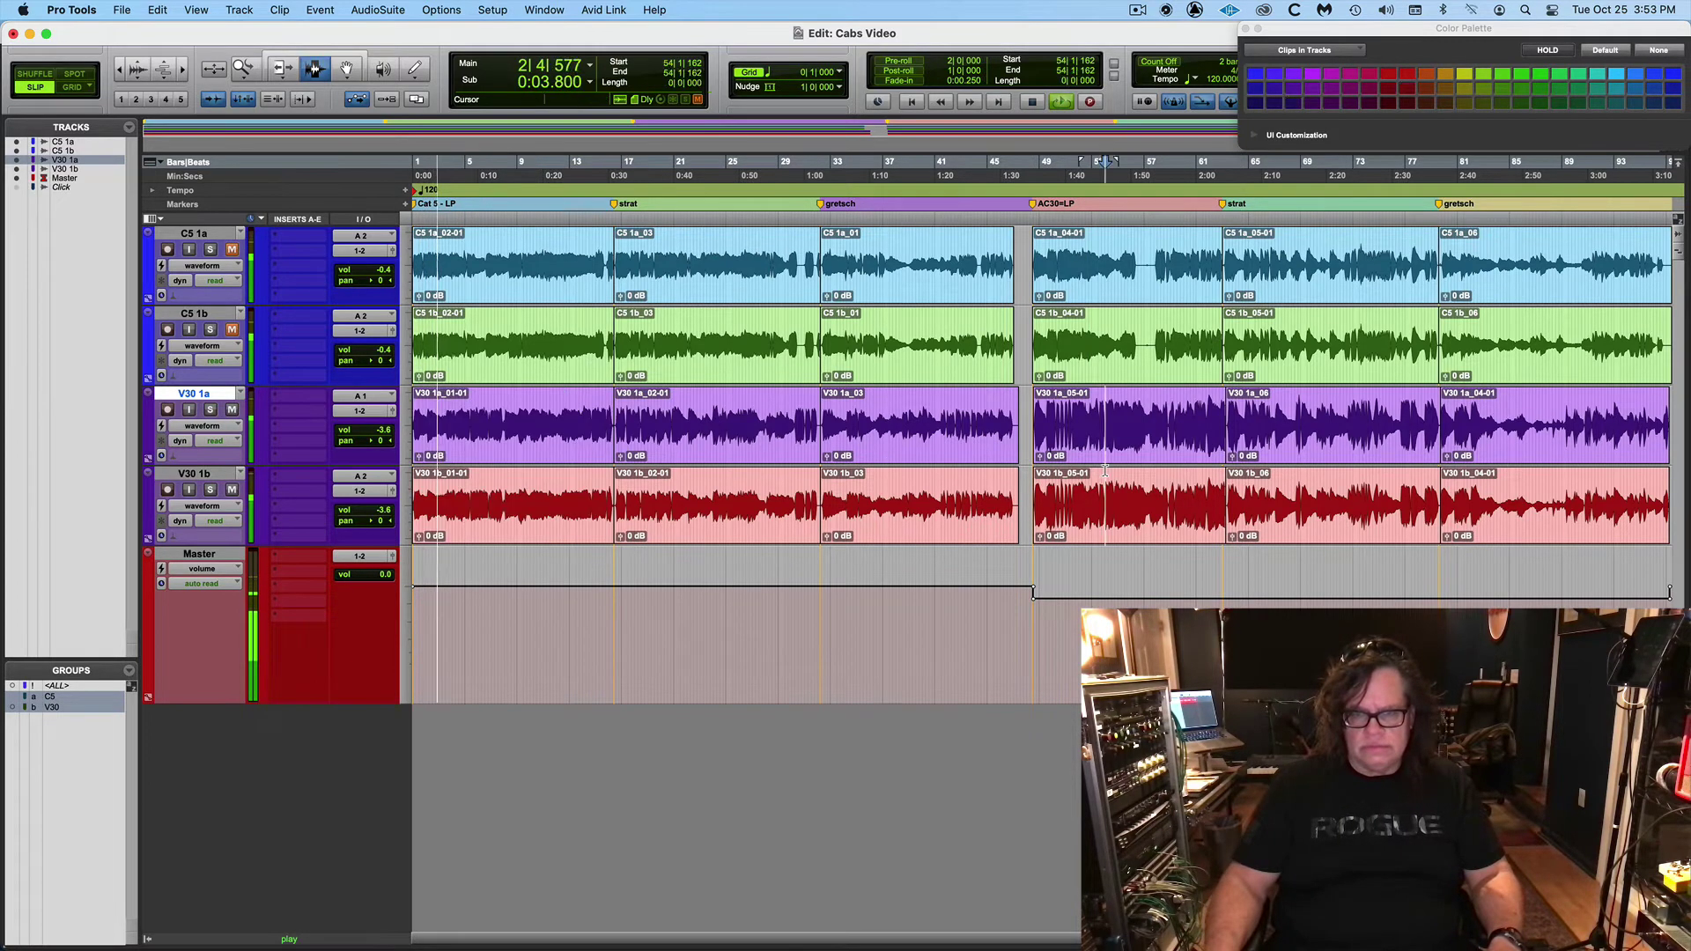
{"action": "double_click", "coordinate": [1106, 470]}
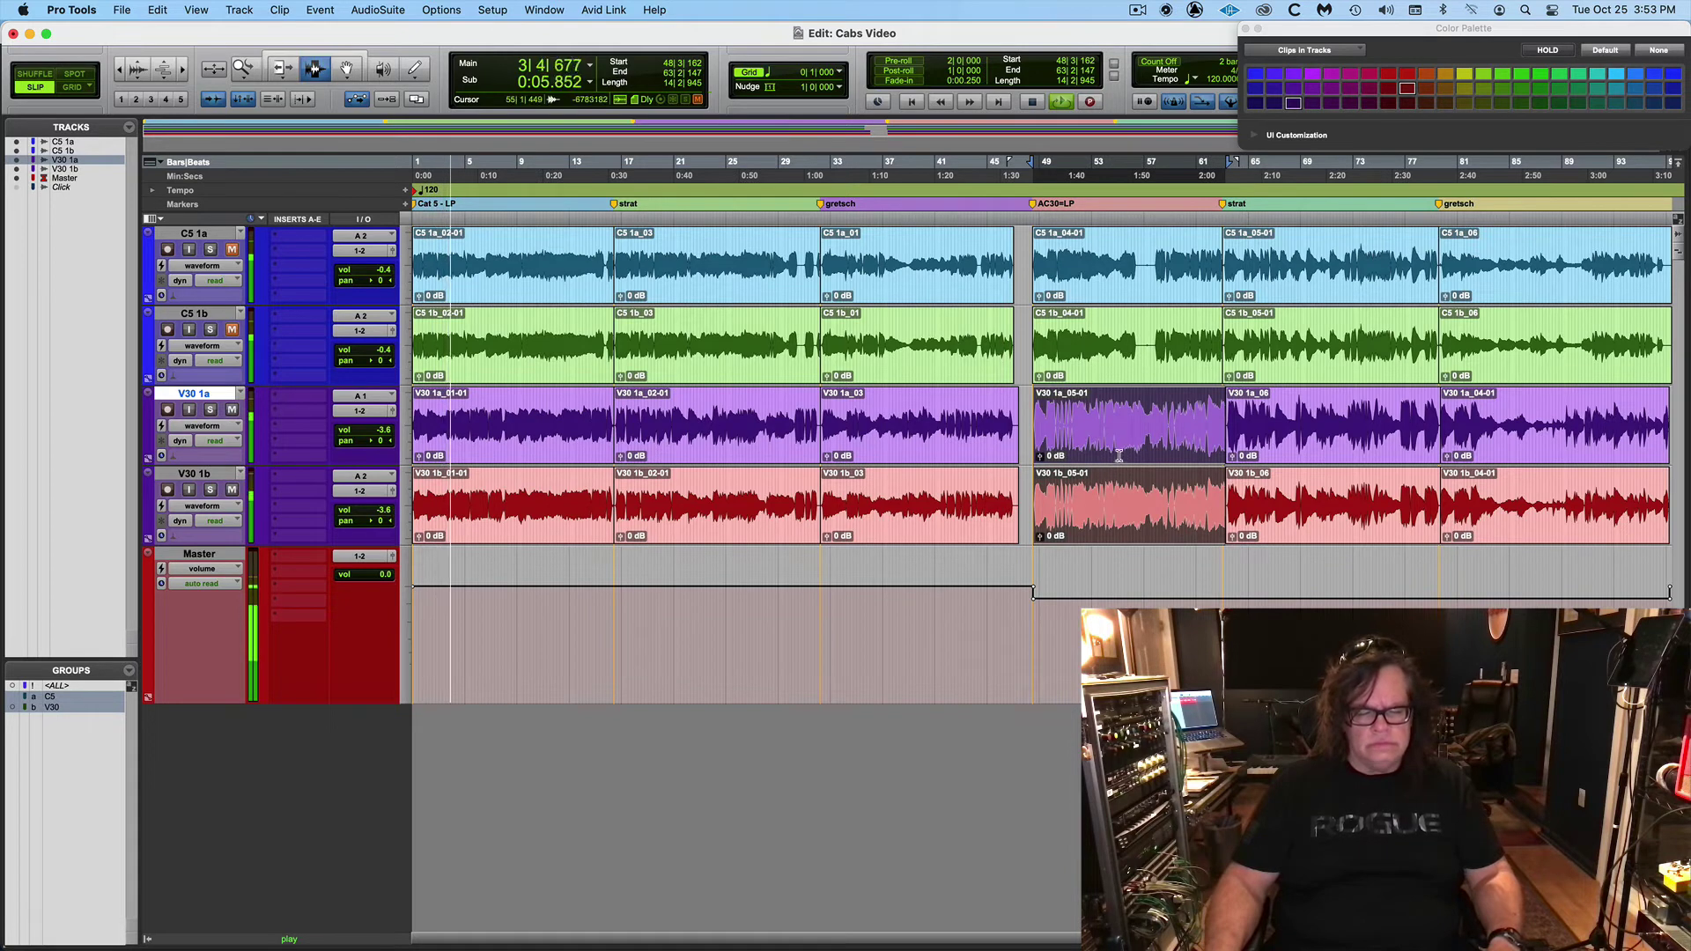
{"action": "key", "text": "space"}
{"action": "key", "text": "space"}
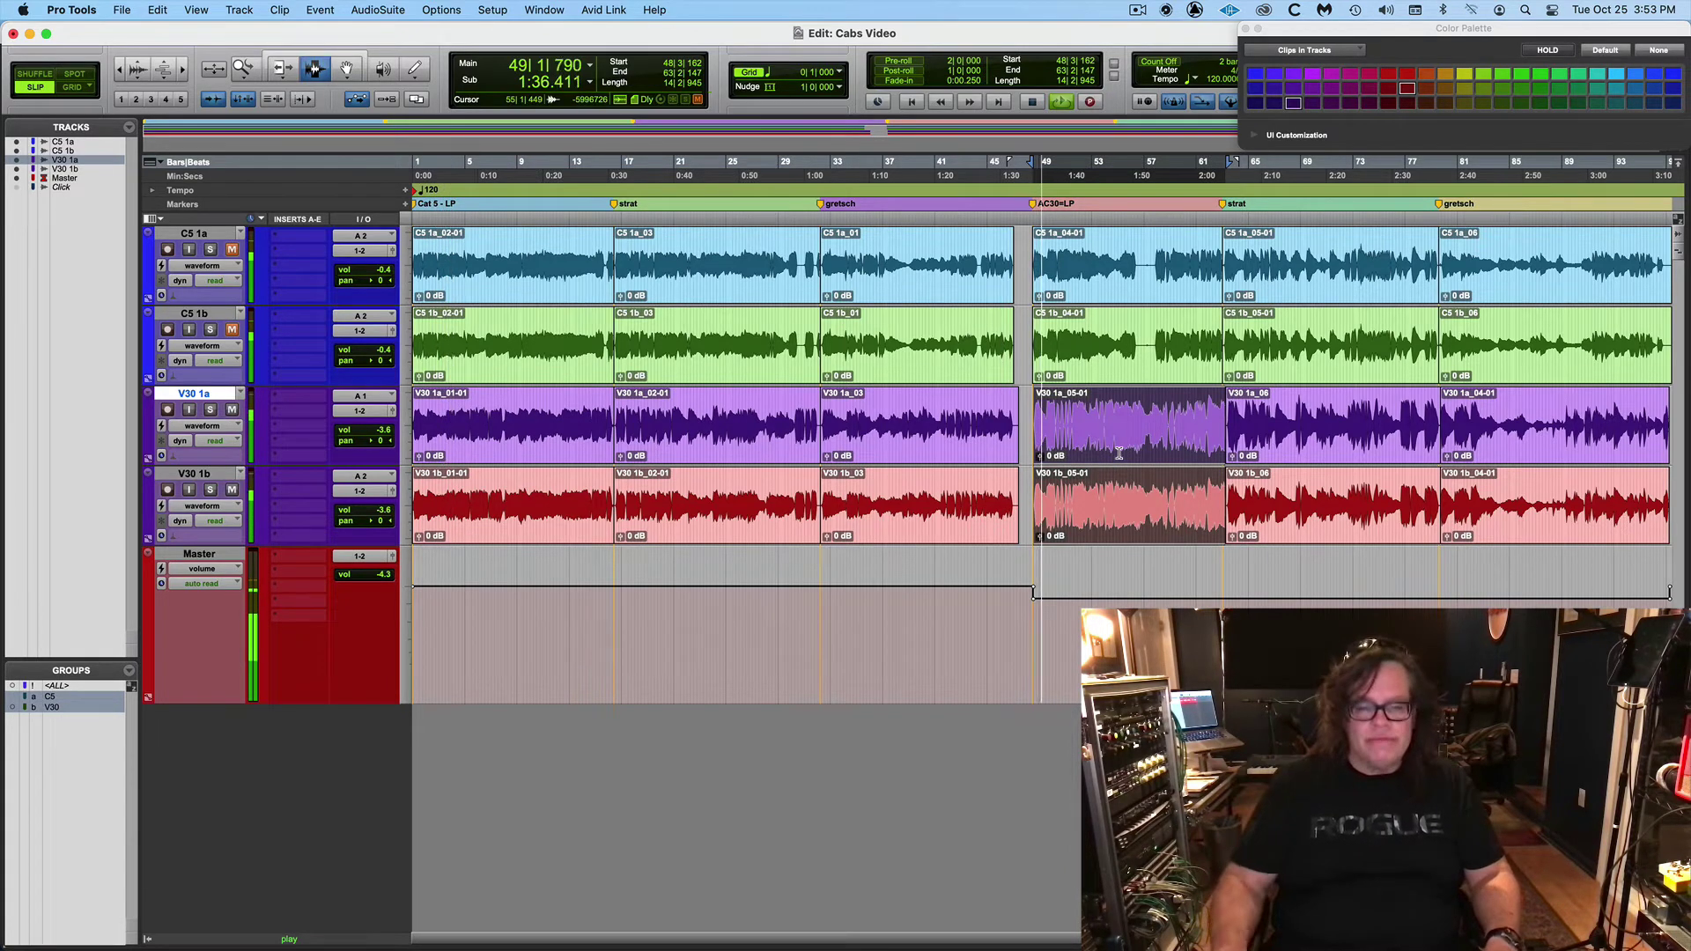
{"action": "key", "text": "space"}
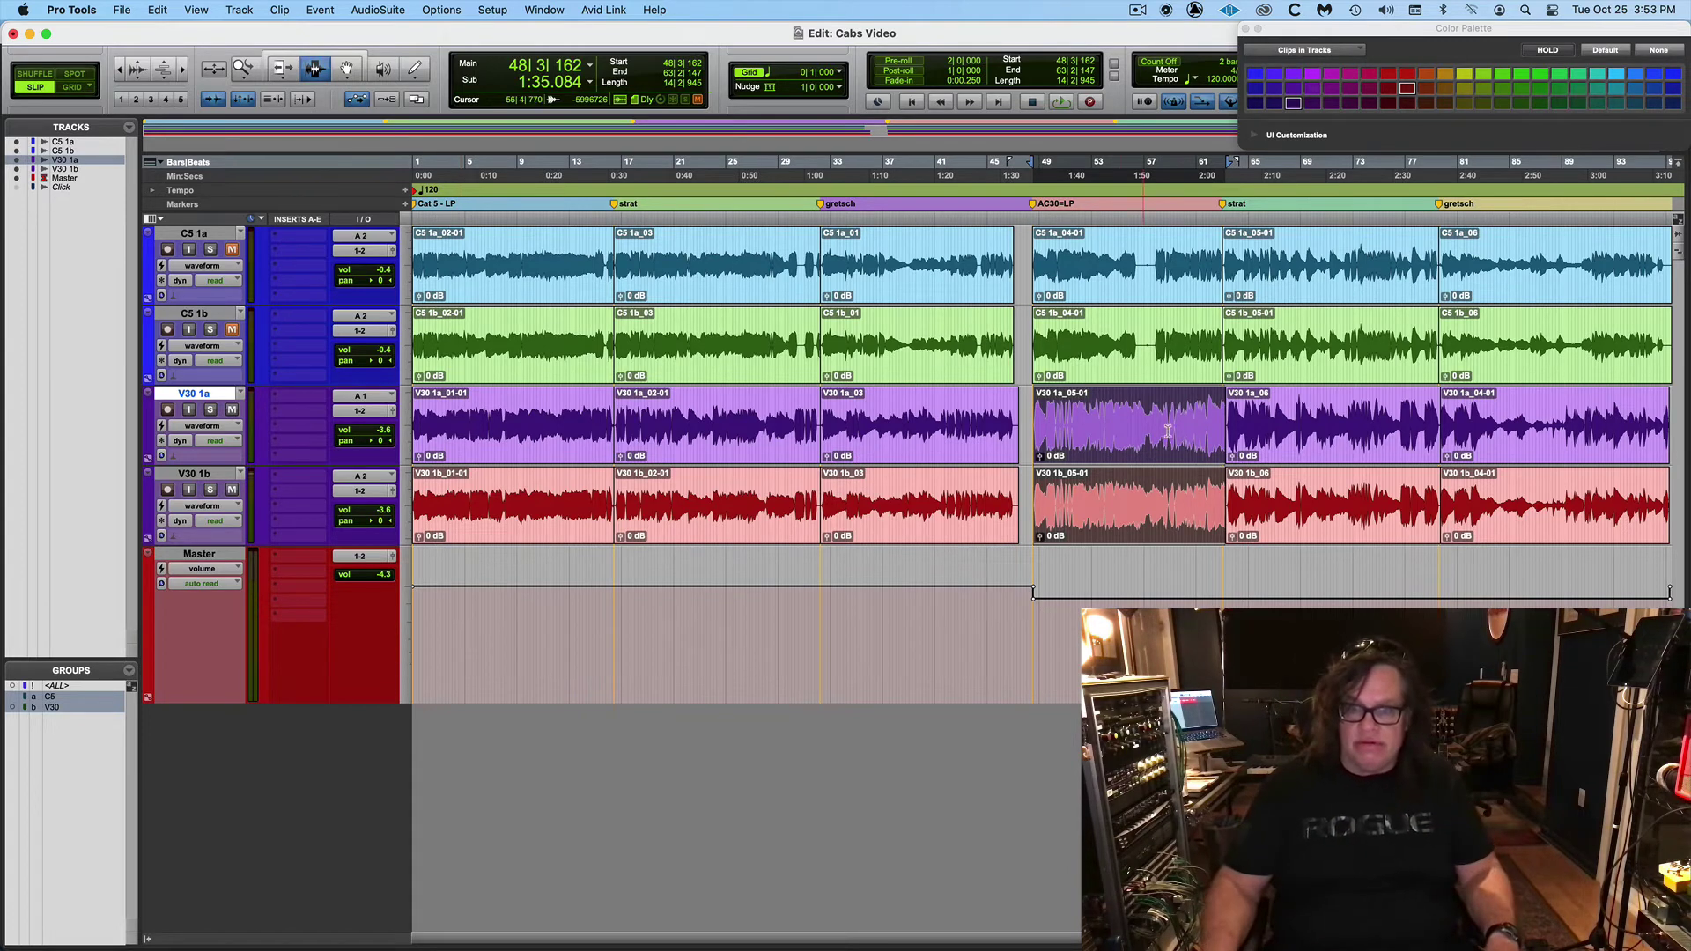
Select the V30 1a_01-01 and V30 1b_01-01 clips and start playing them
{"action": "left_click", "coordinate": [457, 390]}
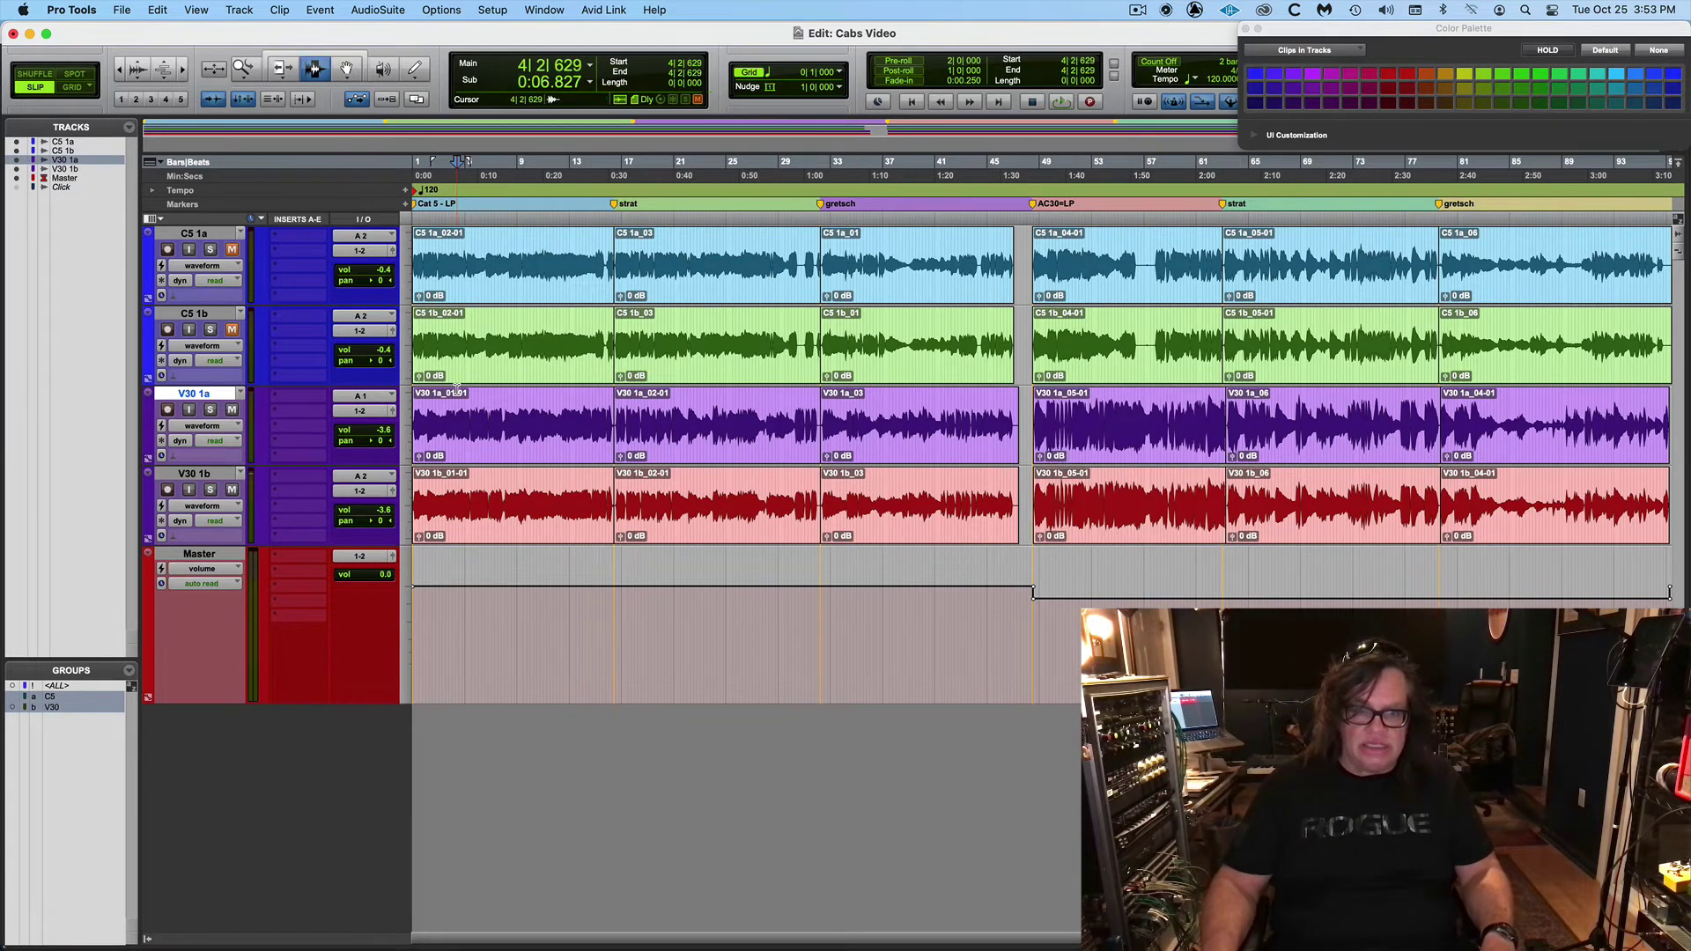
{"action": "double_click", "coordinate": [459, 396]}
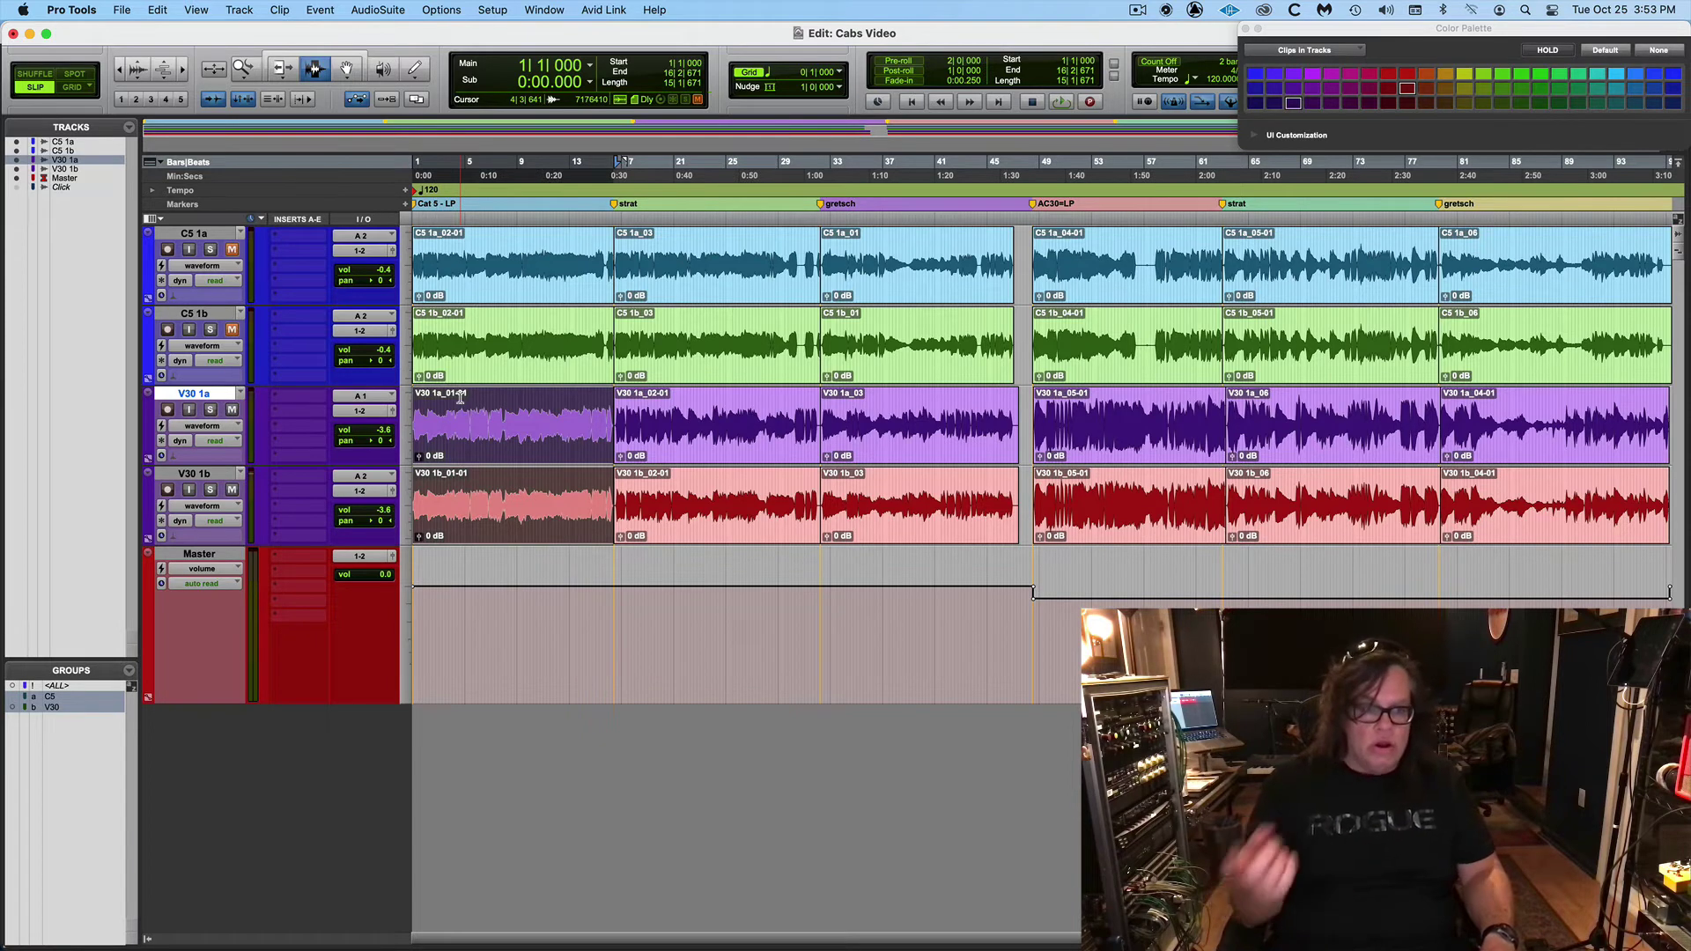
{"action": "key", "text": "space"}
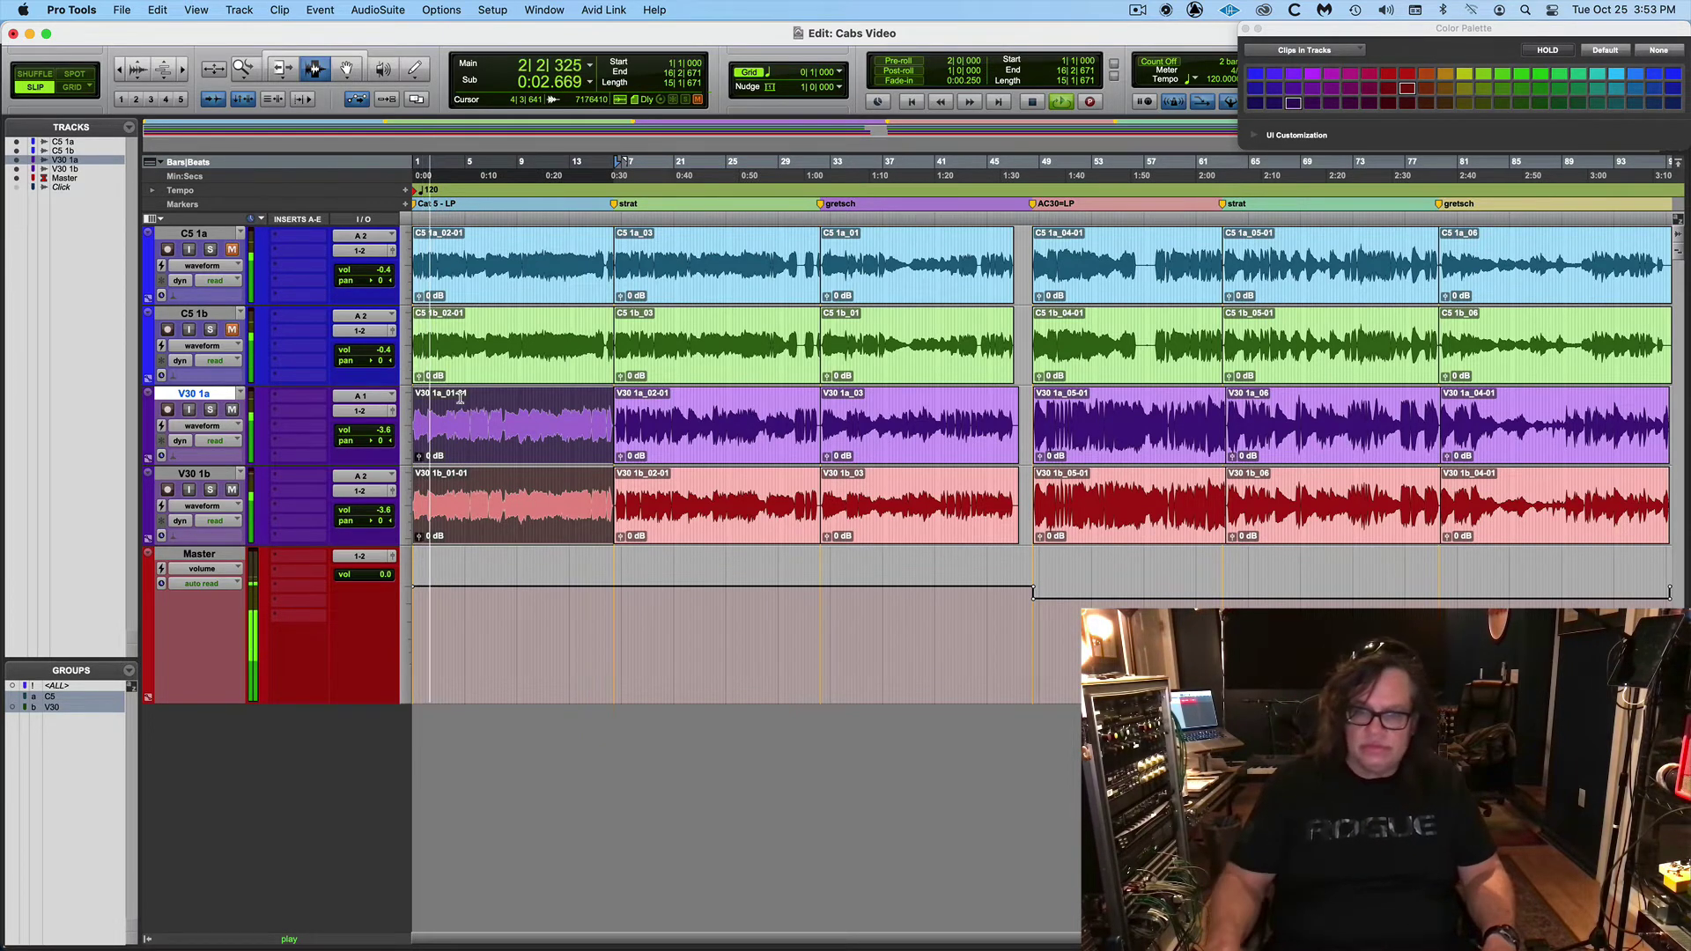
Audition the V30 05-01 clip pair, stop, and reselect the first V30 clip pair
{"action": "double_click", "coordinate": [1083, 456]}
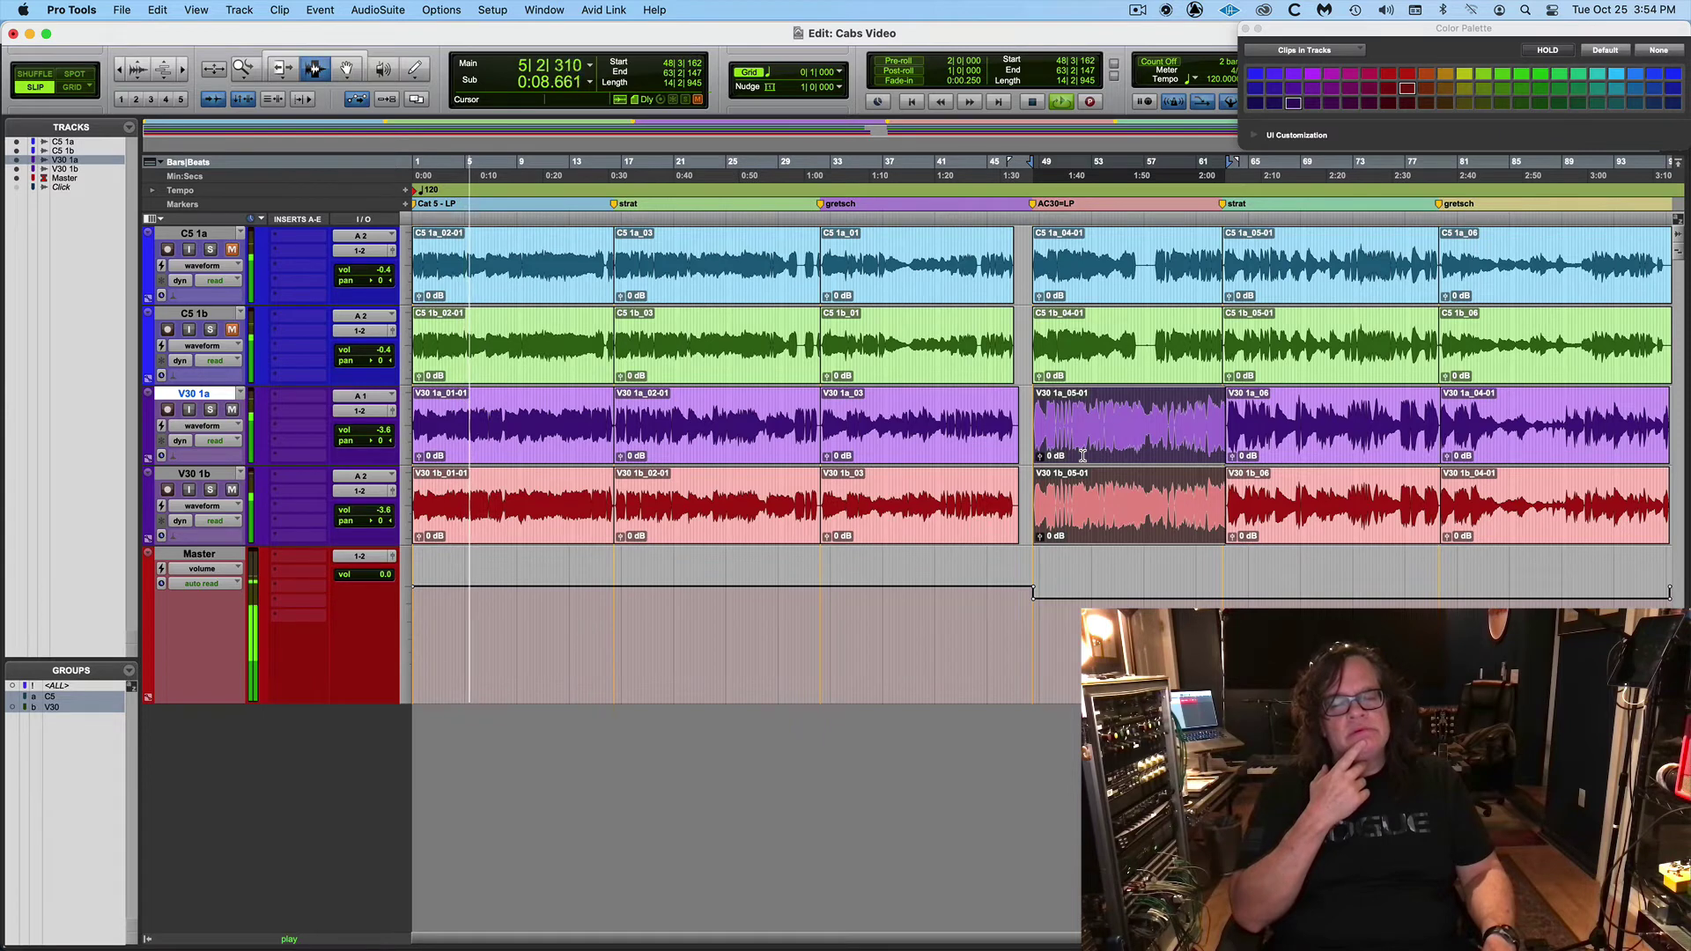
{"action": "key", "text": "space"}
{"action": "key", "text": "space"}
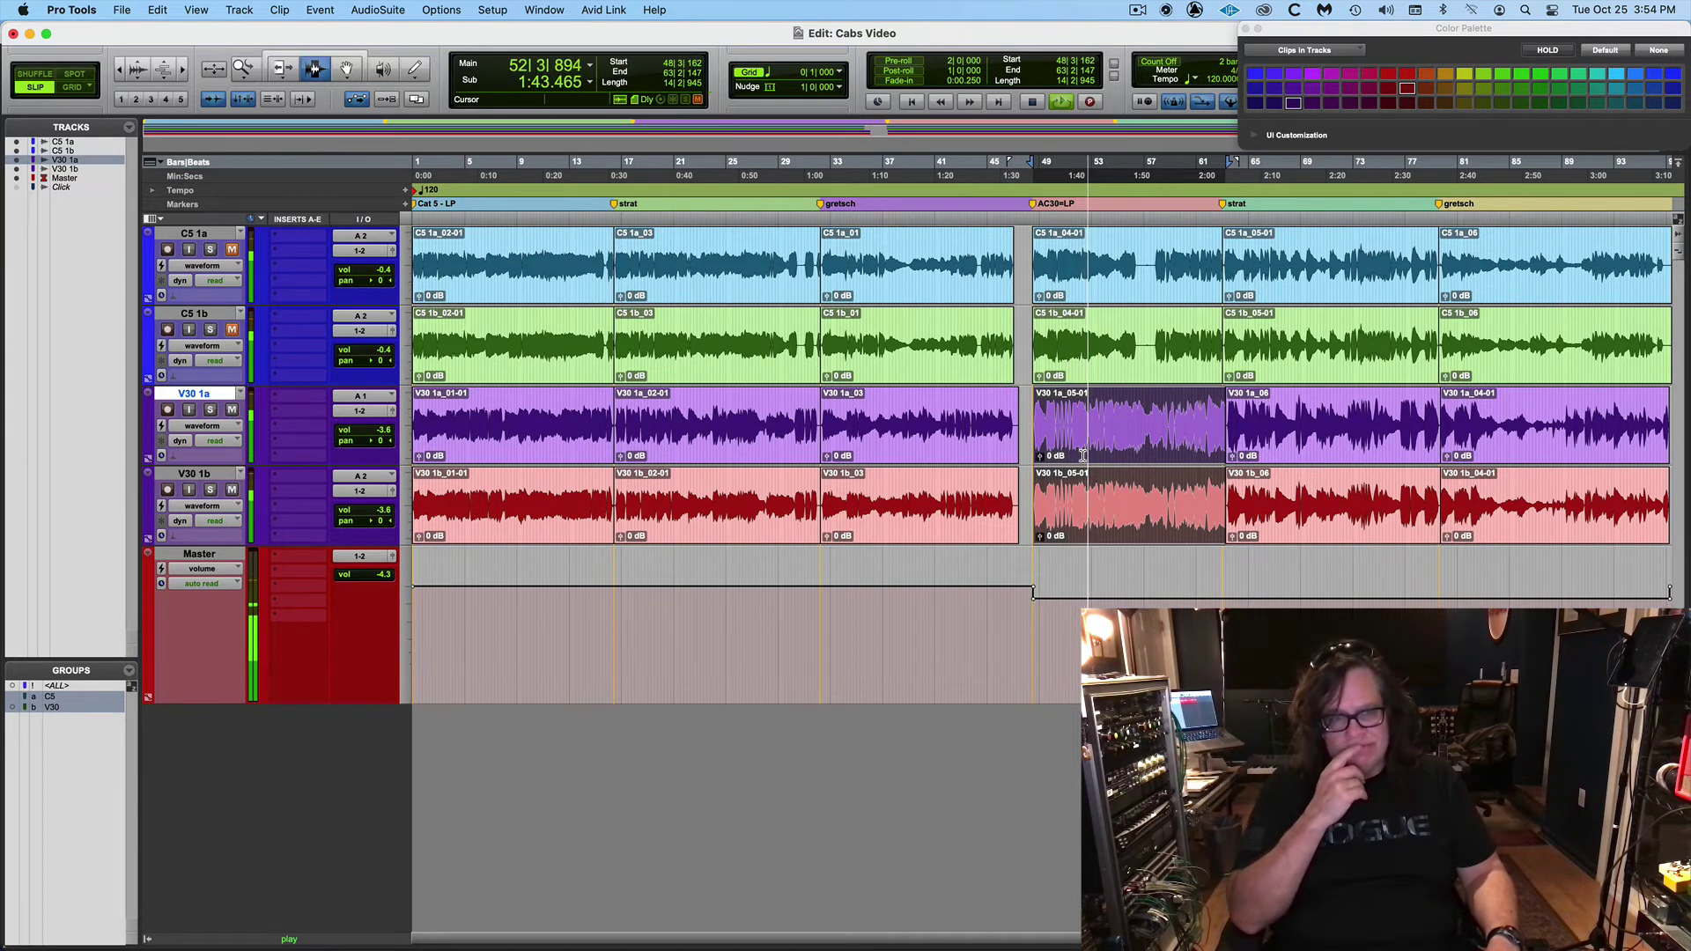
{"action": "key", "text": "space"}
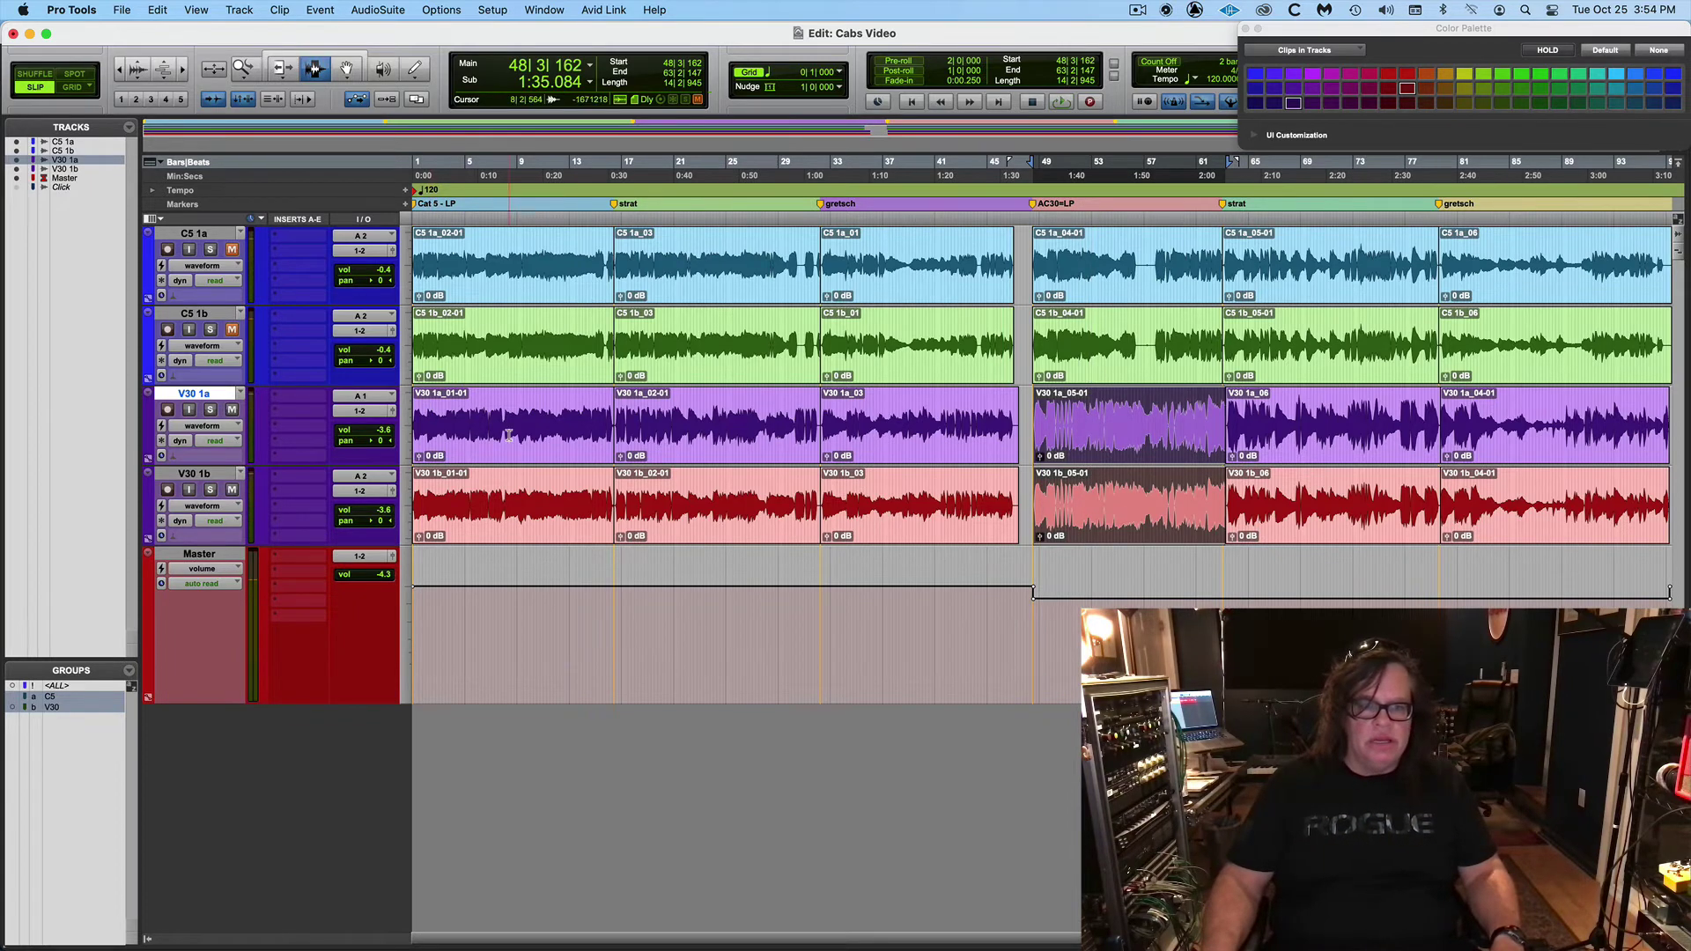
{"action": "double_click", "coordinate": [508, 435]}
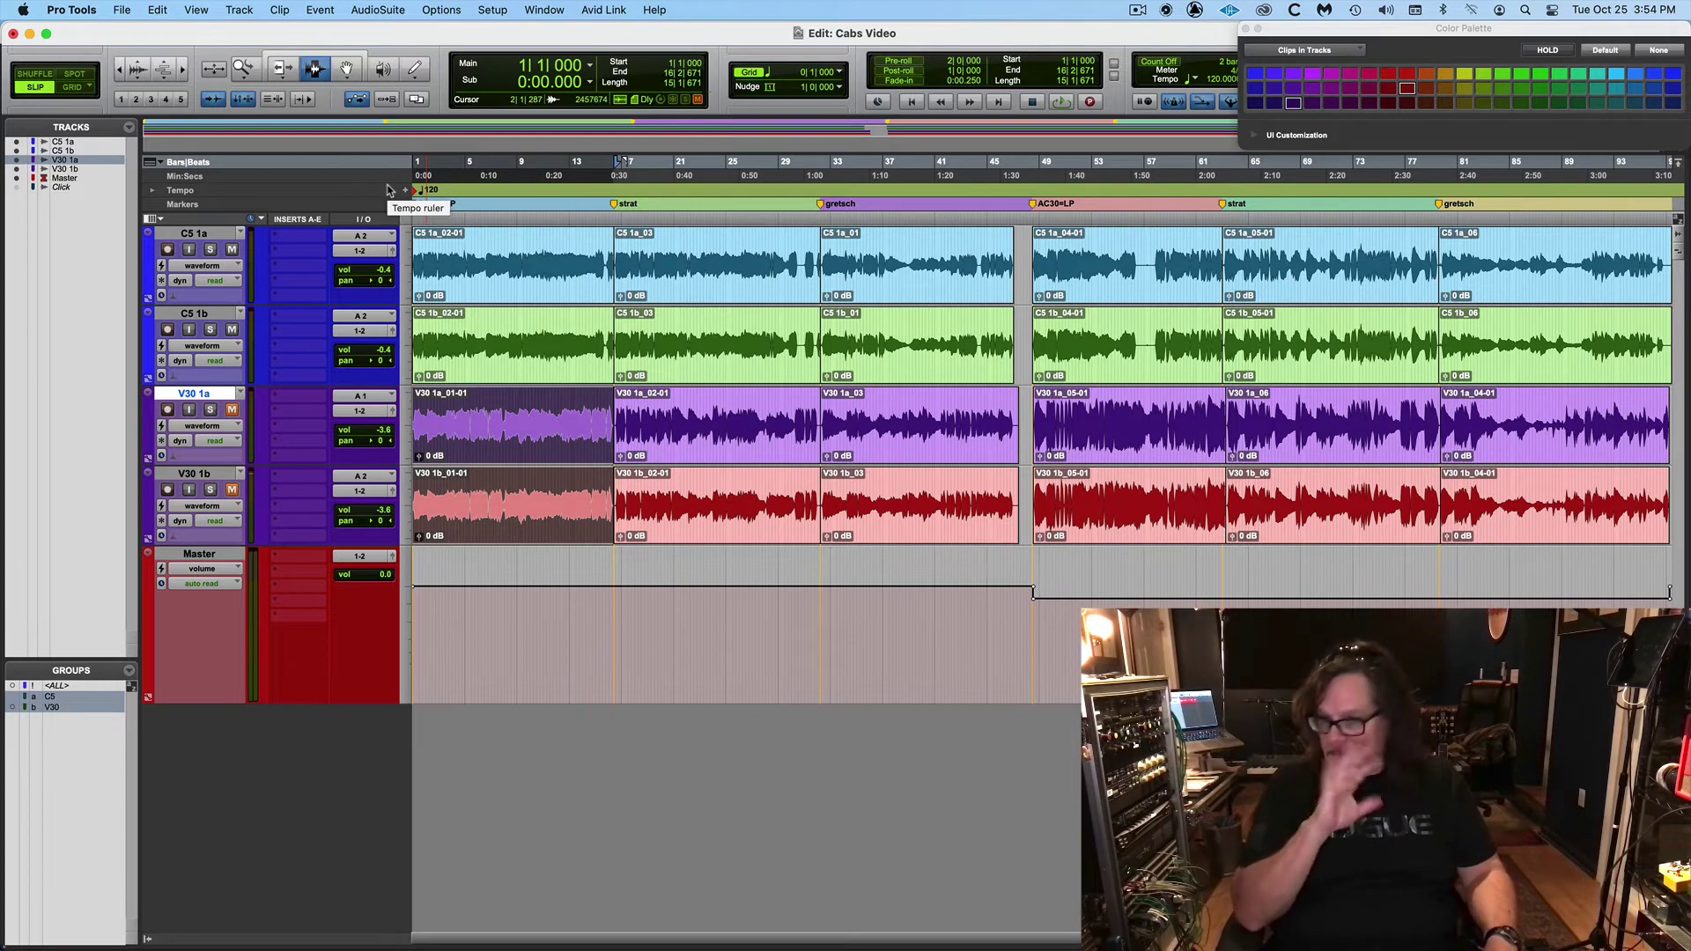
Play the first V30 clip pair, then select and play the C5 04-01 clip pair
{"action": "key", "text": "space"}
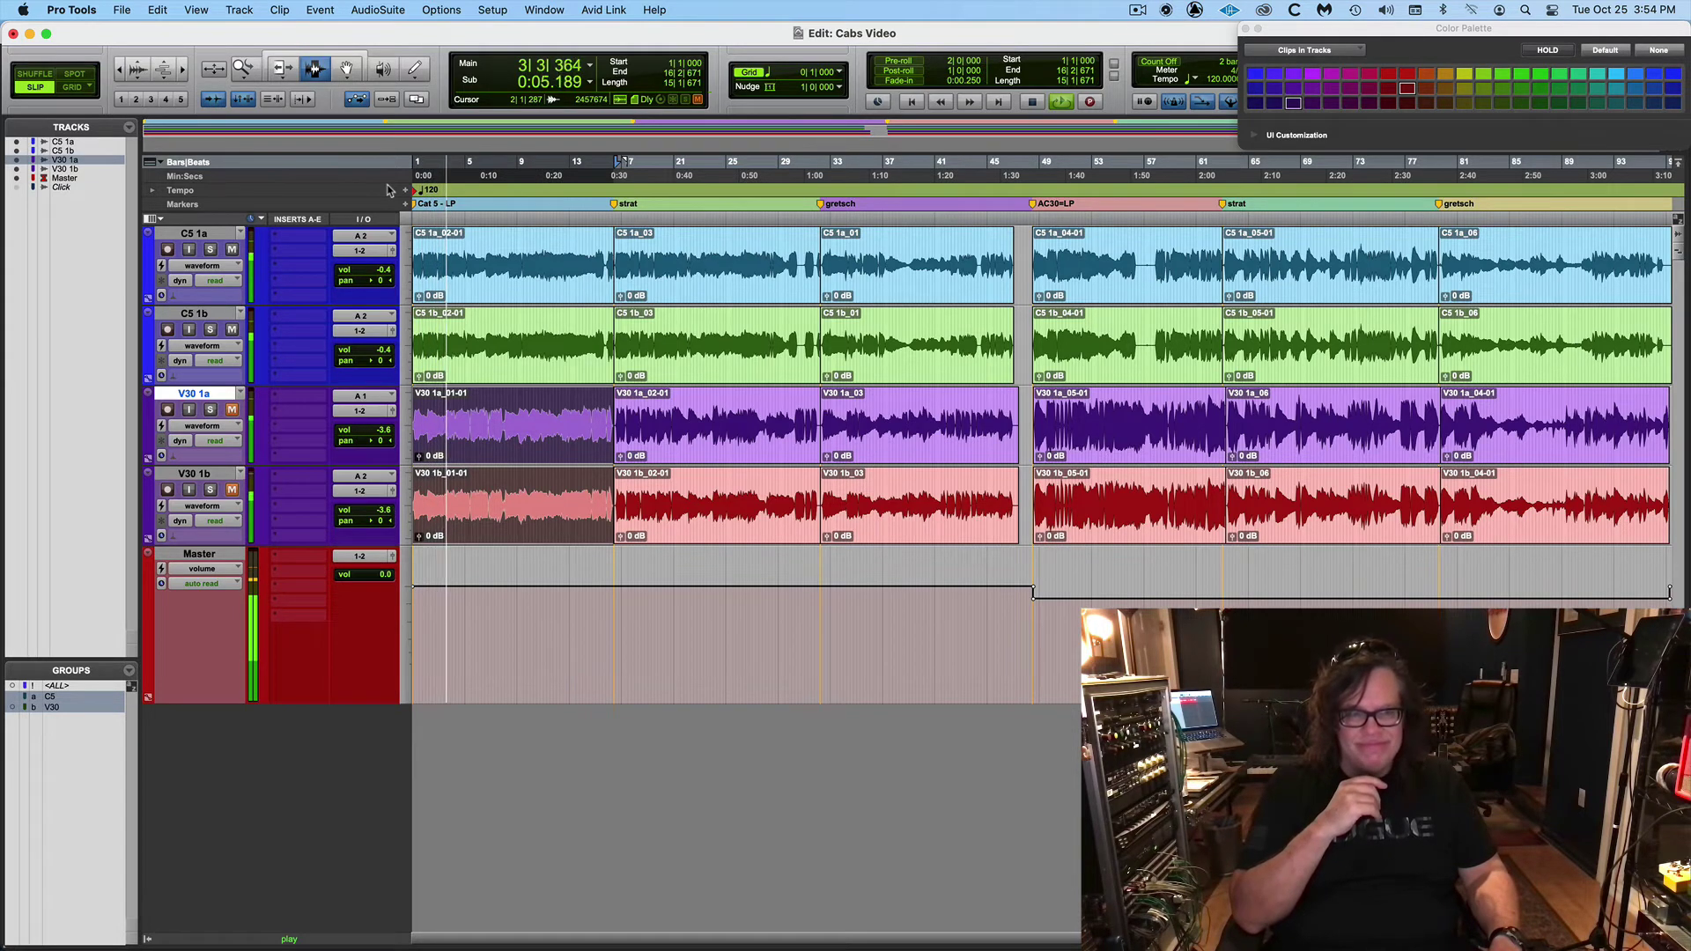
{"action": "key", "text": "space"}
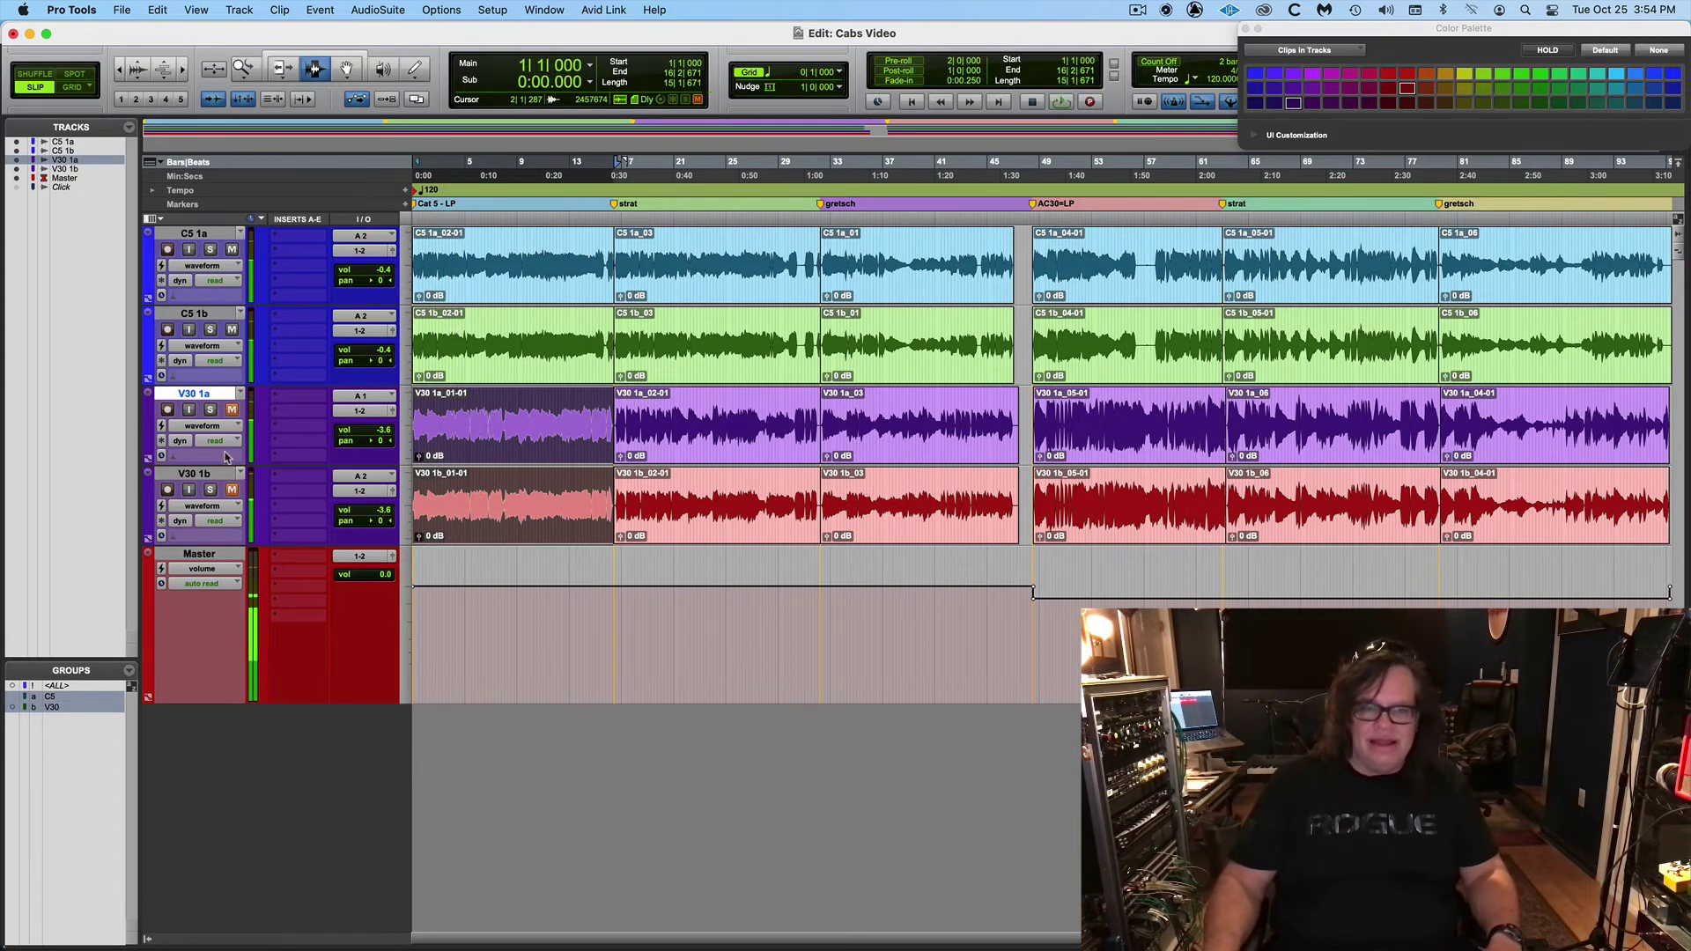
{"action": "left_click", "coordinate": [1128, 303]}
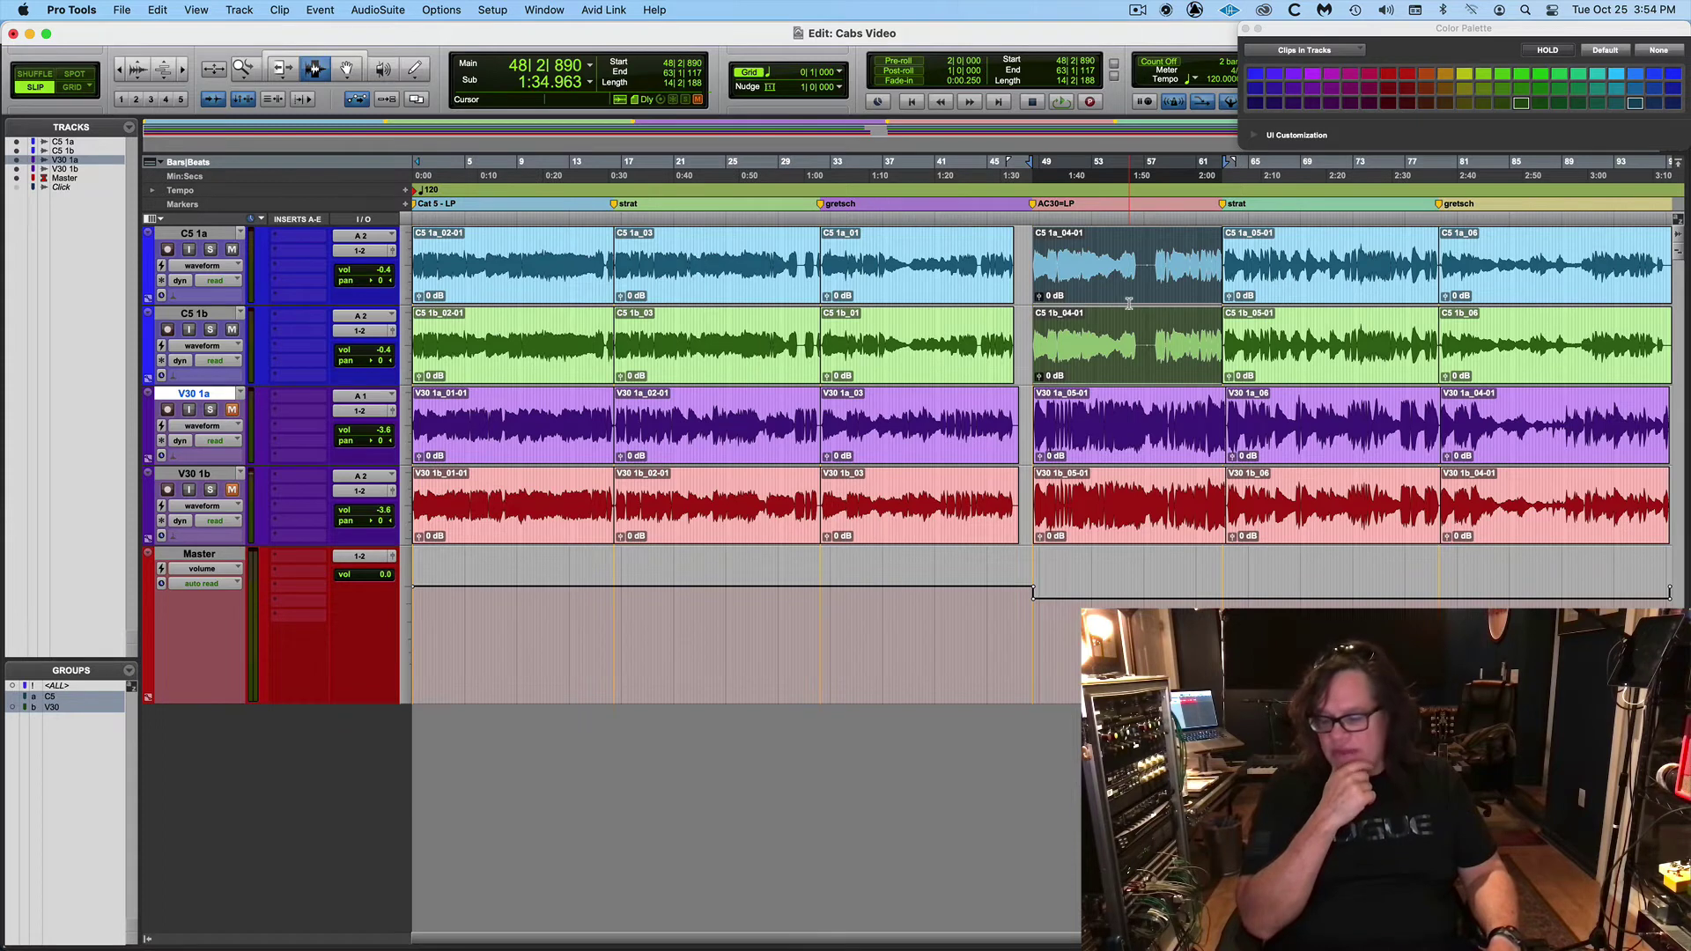
{"action": "key", "text": "space"}
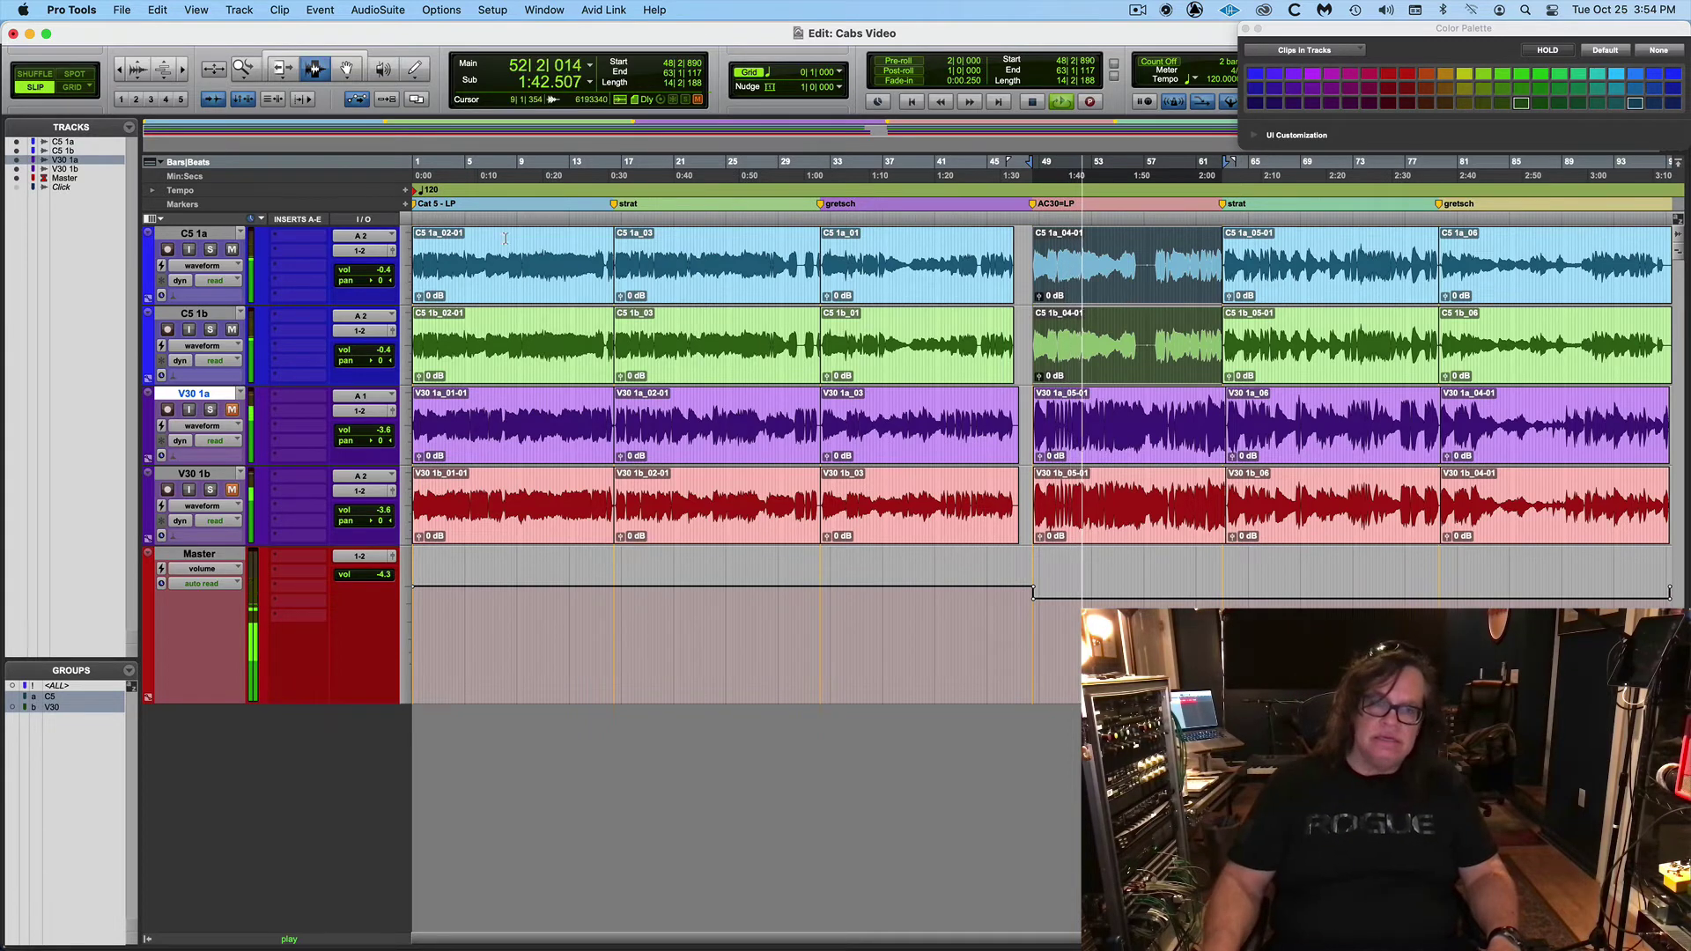
Replay the first C5 clip pair from its start and raise Master volume about 0.9 dB
{"action": "left_click", "coordinate": [494, 282]}
{"action": "key", "text": "space"}
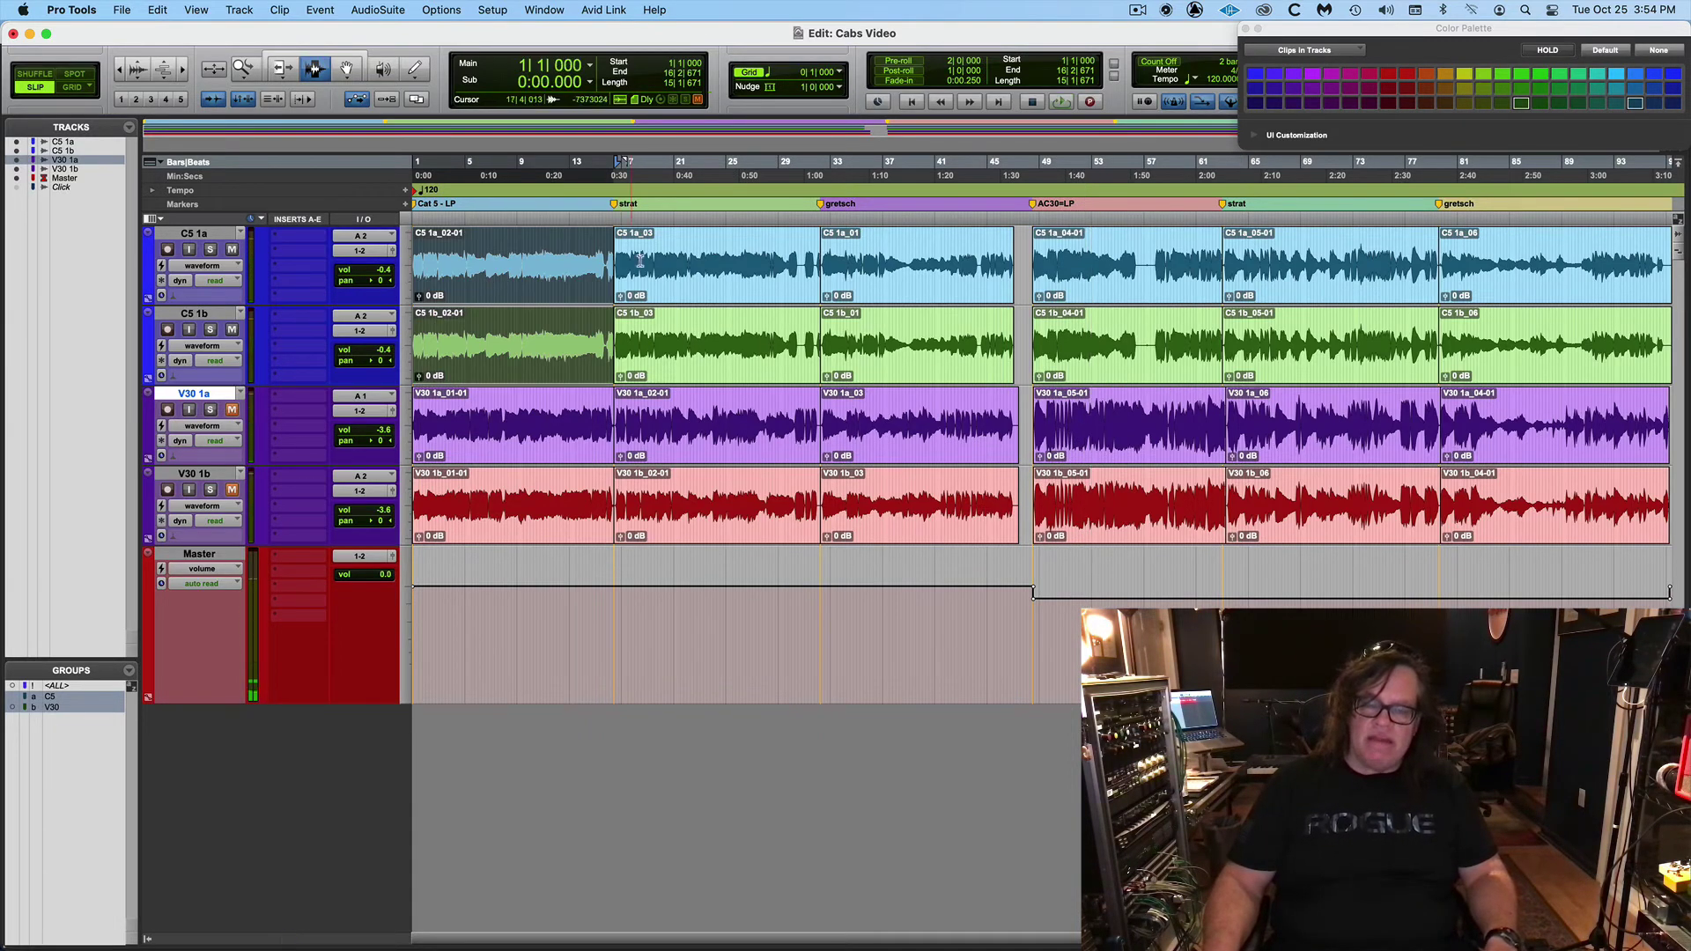
{"action": "key", "text": "space"}
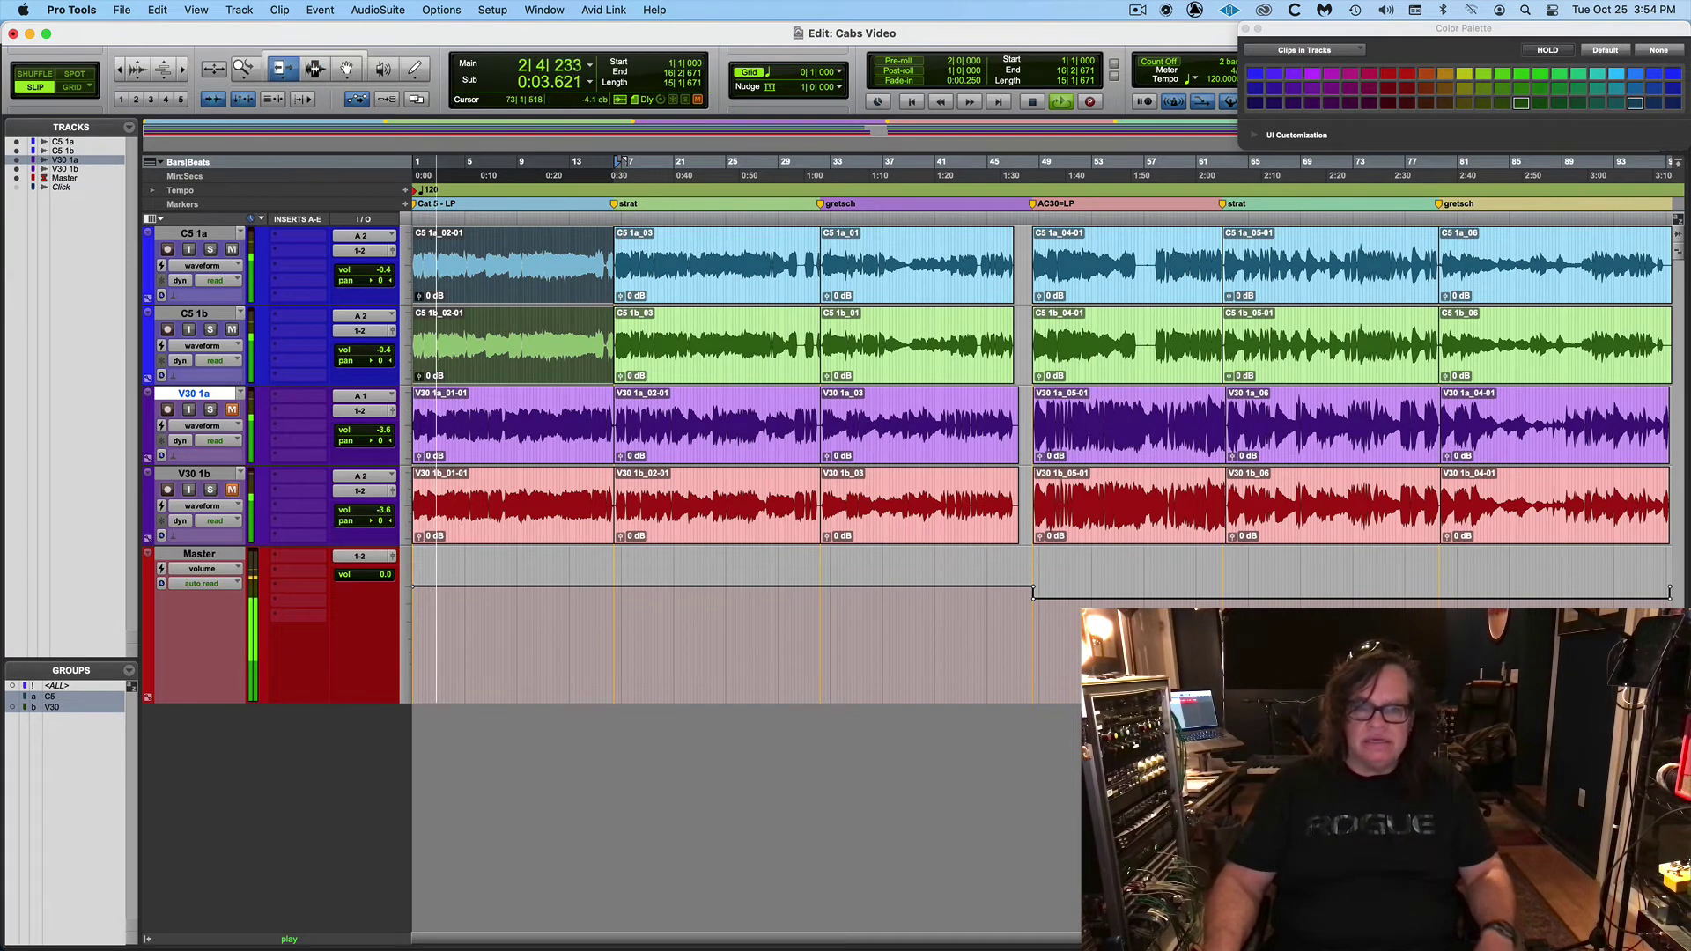
{"action": "left_click_drag", "start_coordinate": [1313, 600], "coordinate": [1313, 590]}
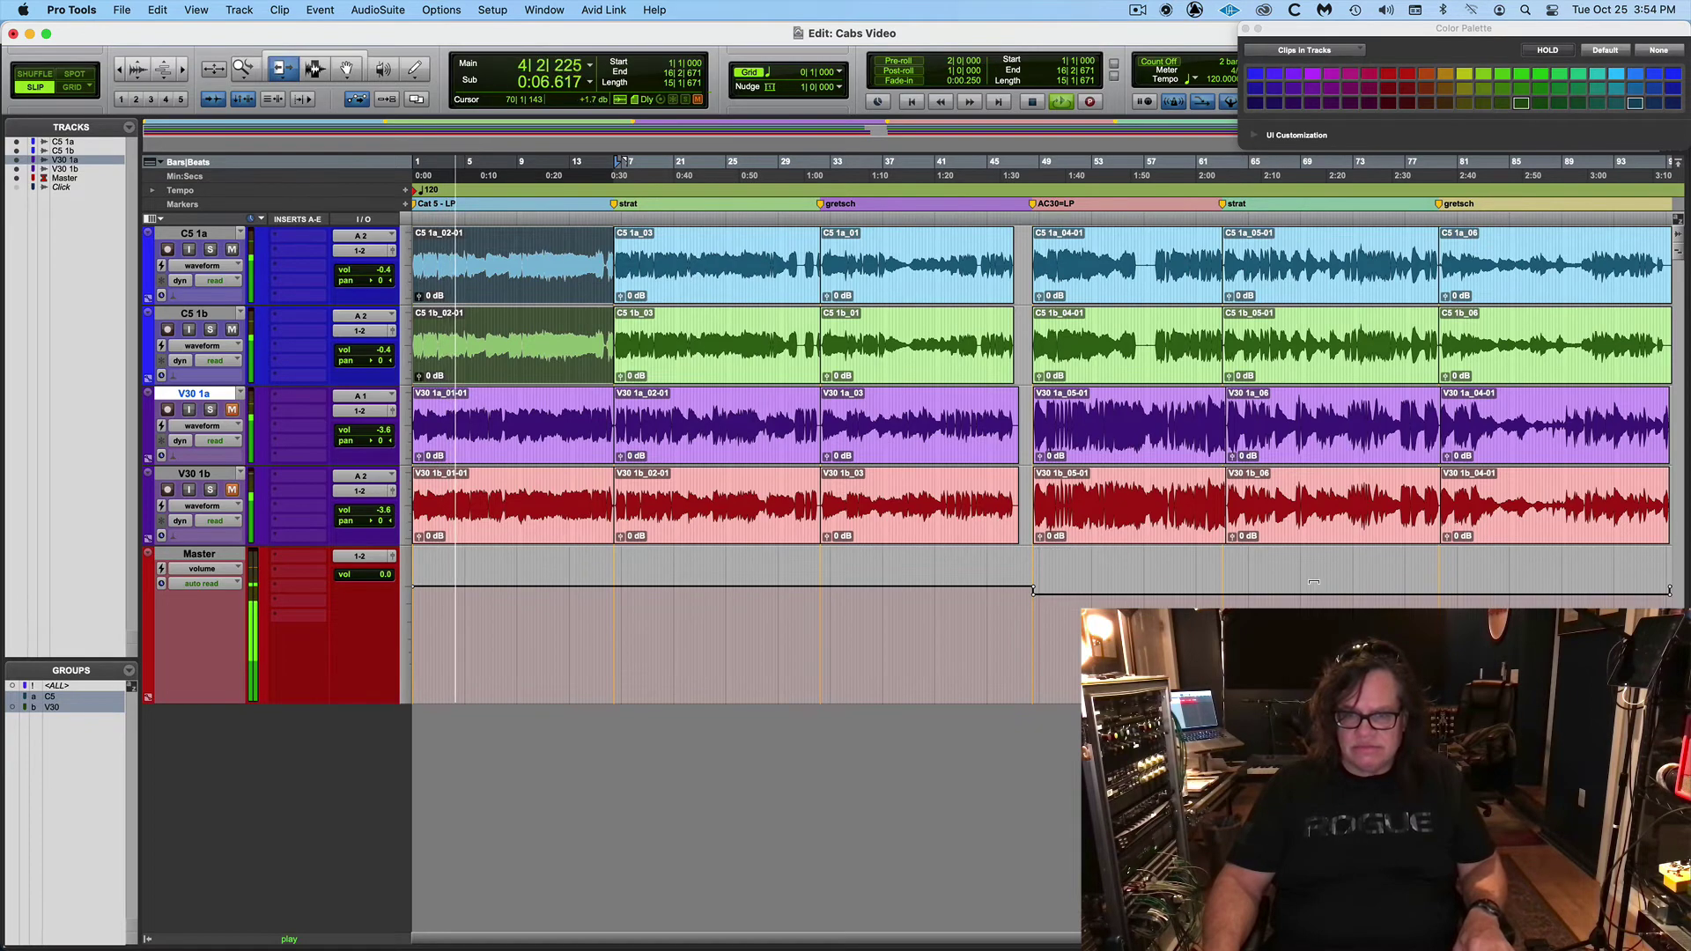
With the Selector tool, reselect the C5 04-01 clip pair and audition it again
{"action": "left_click", "coordinate": [314, 69]}
{"action": "double_click", "coordinate": [1110, 299]}
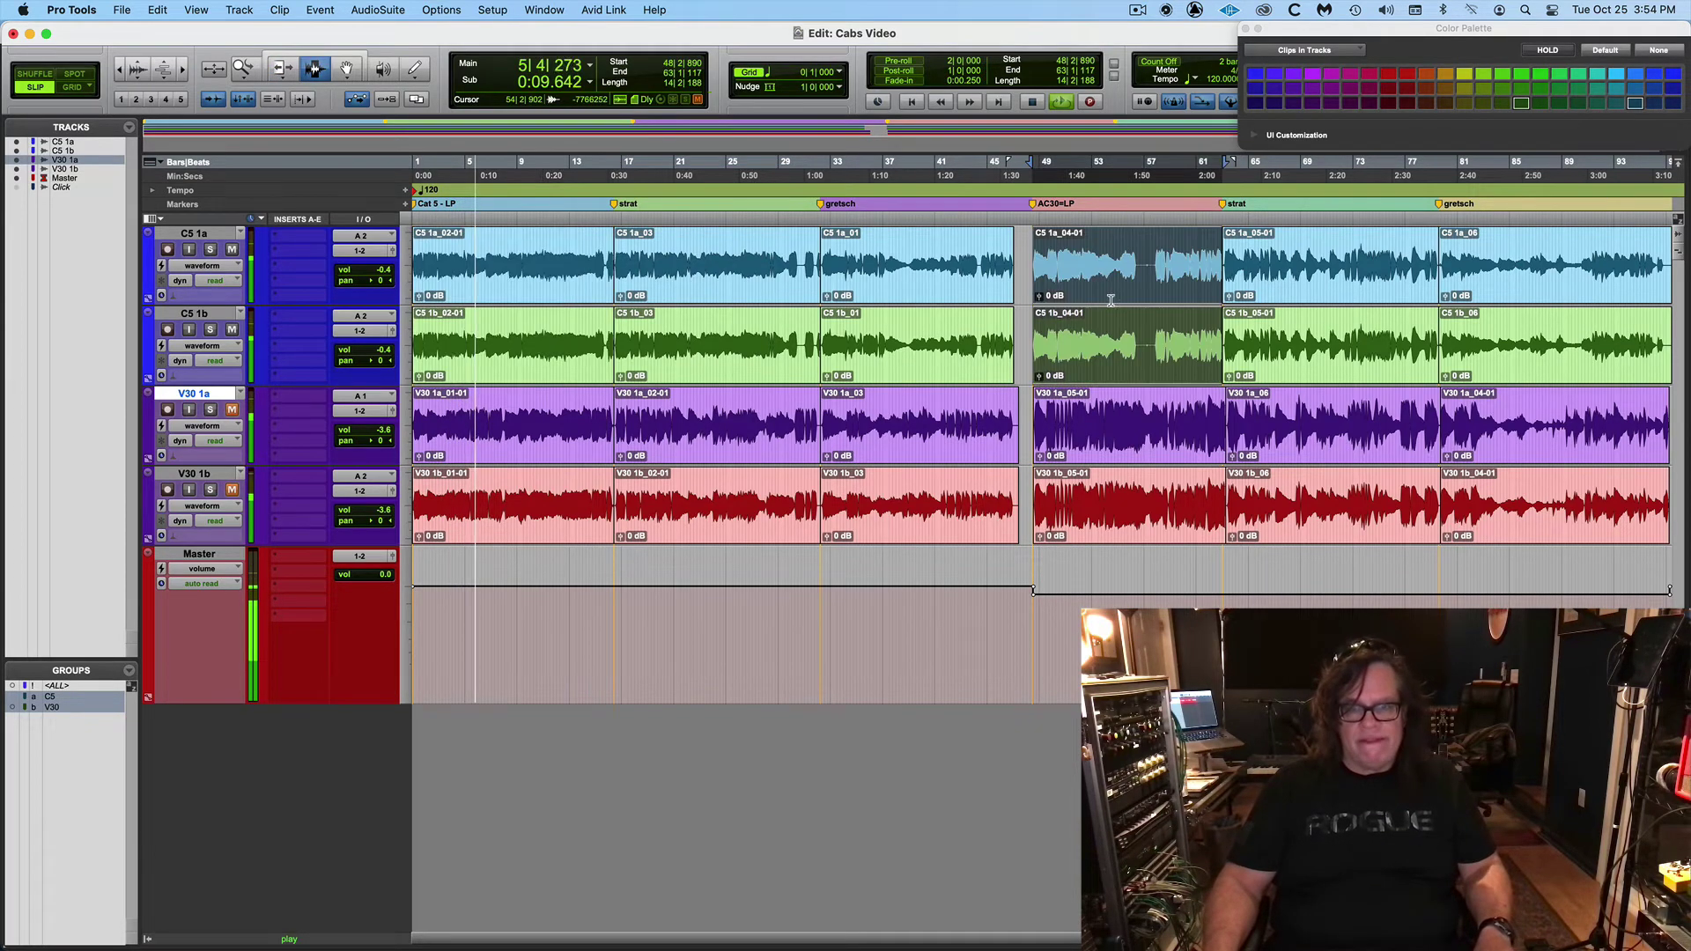
{"action": "key", "text": "space"}
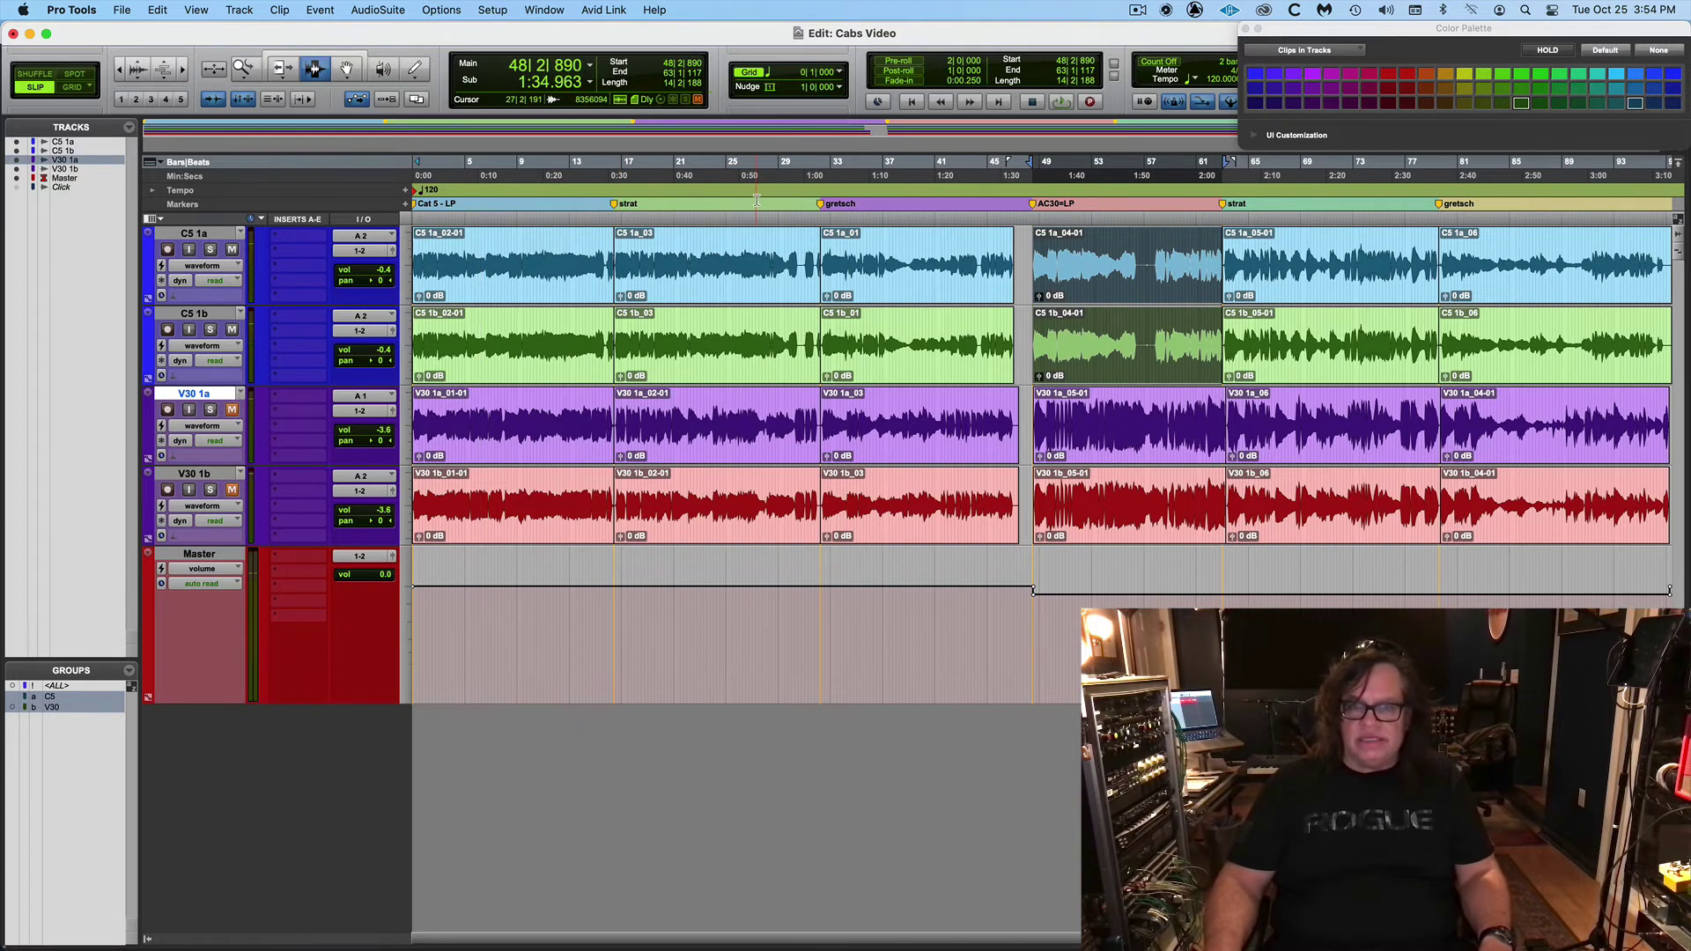
{"action": "key", "text": "space"}
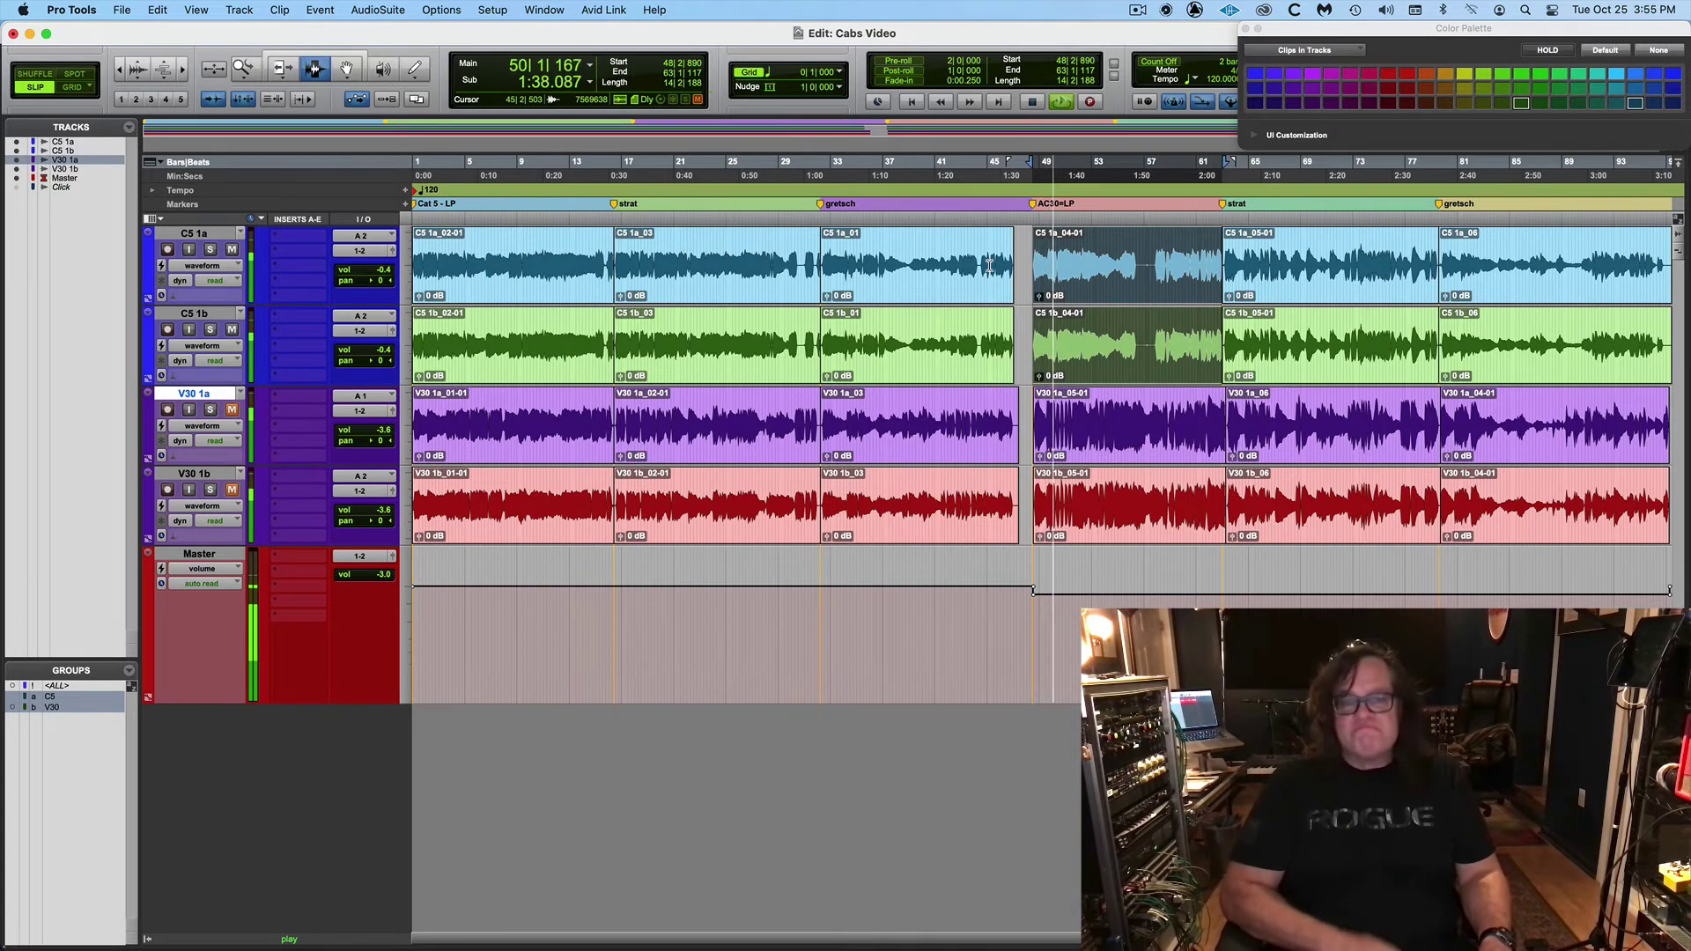
{"action": "key", "text": "space"}
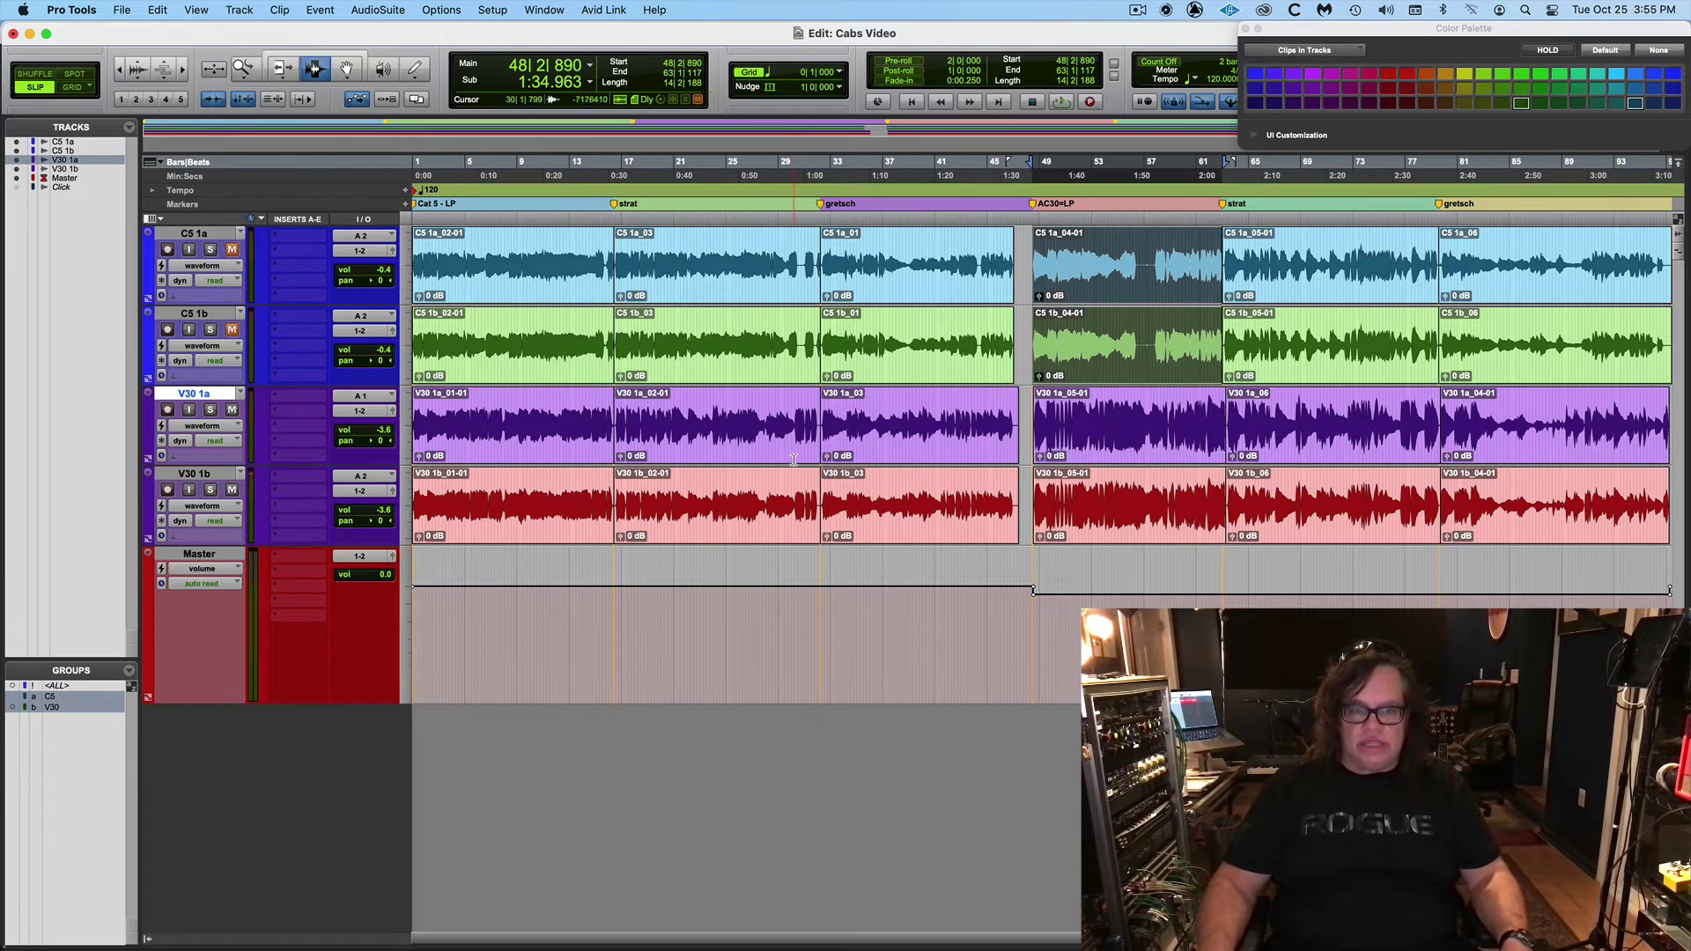
Select the V30 1a_02-01 and V30 1b_02-01 clips and play them once through
{"action": "double_click", "coordinate": [743, 431]}
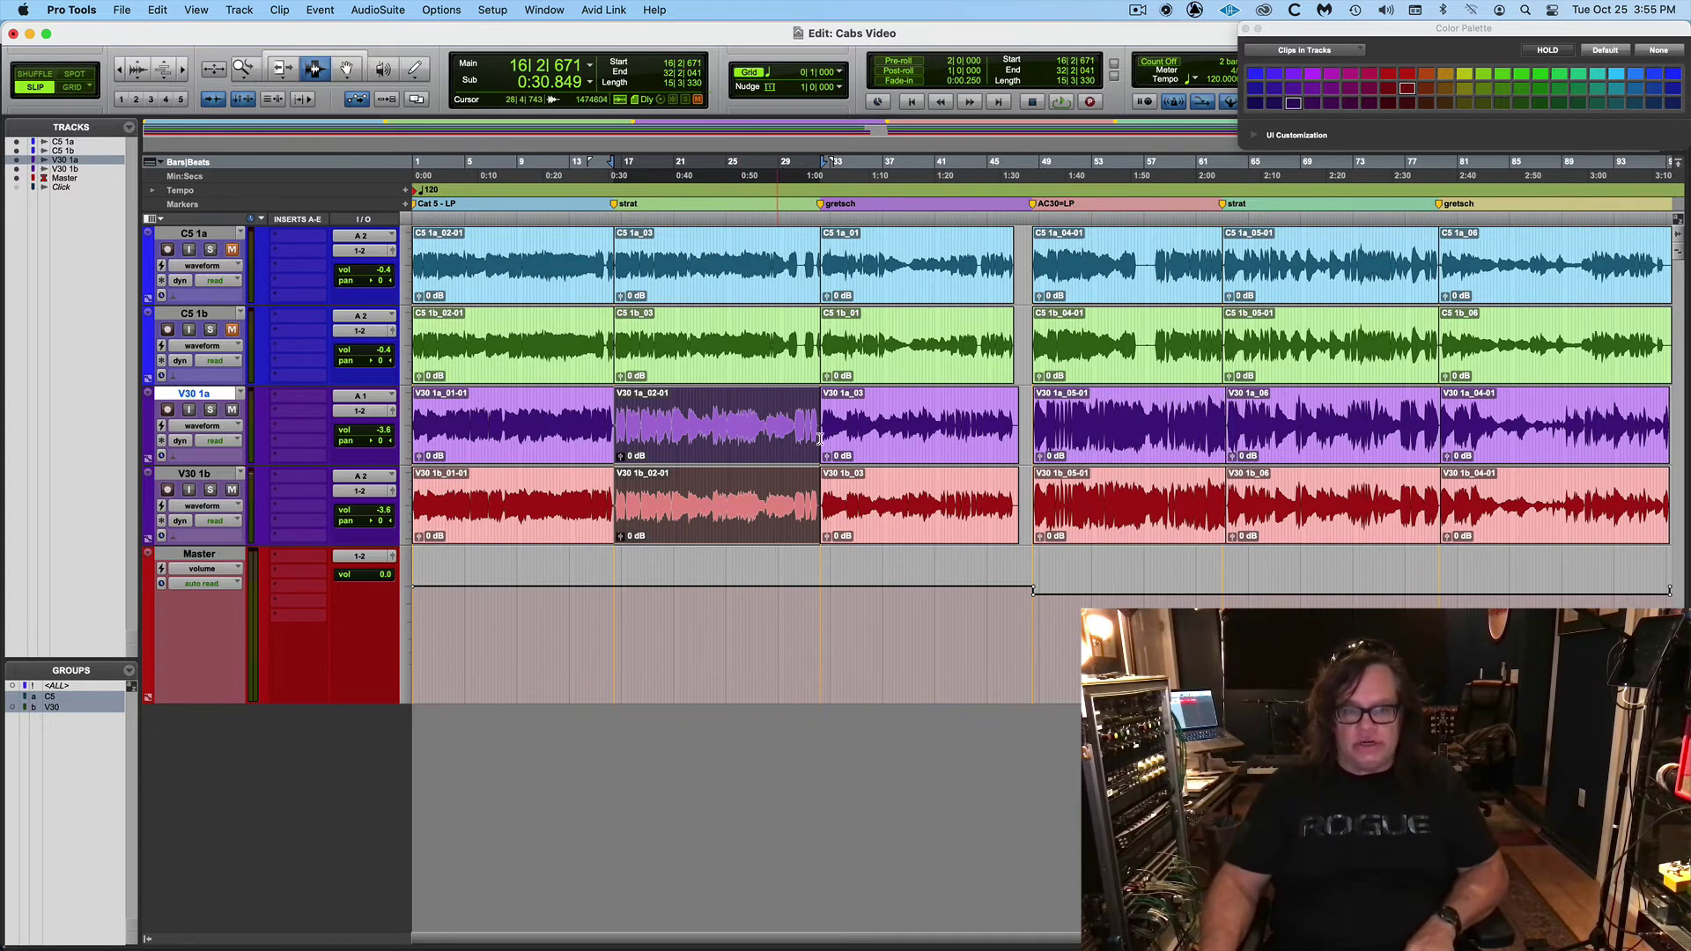
{"action": "key", "text": "space"}
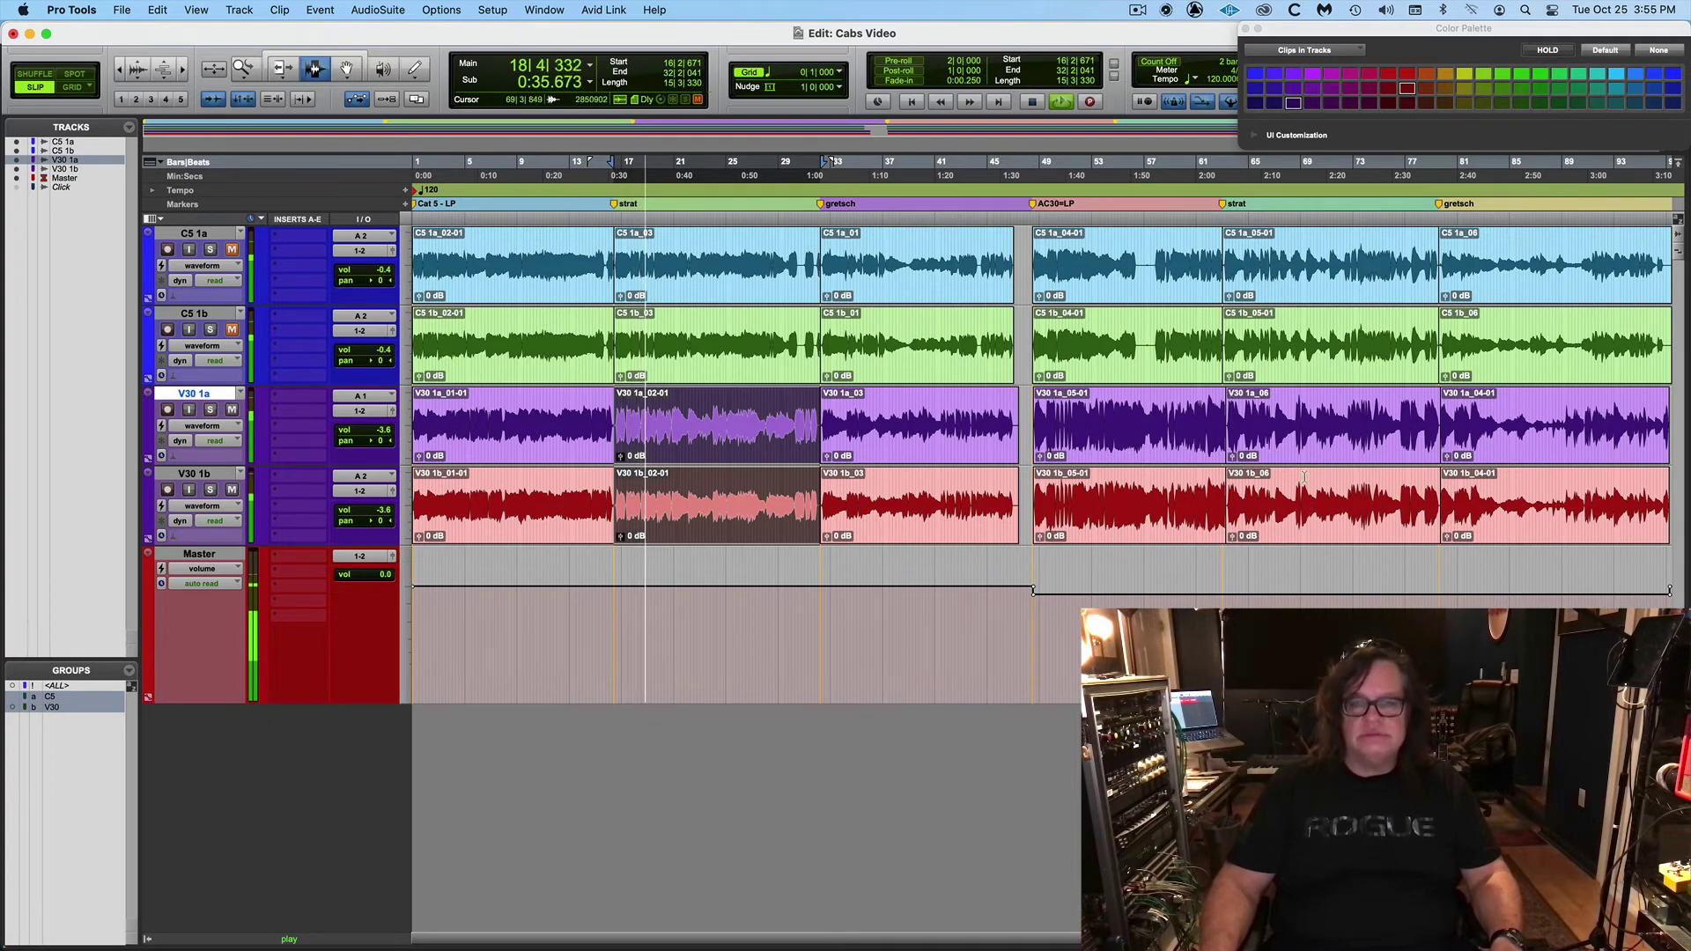
{"action": "key", "text": "space"}
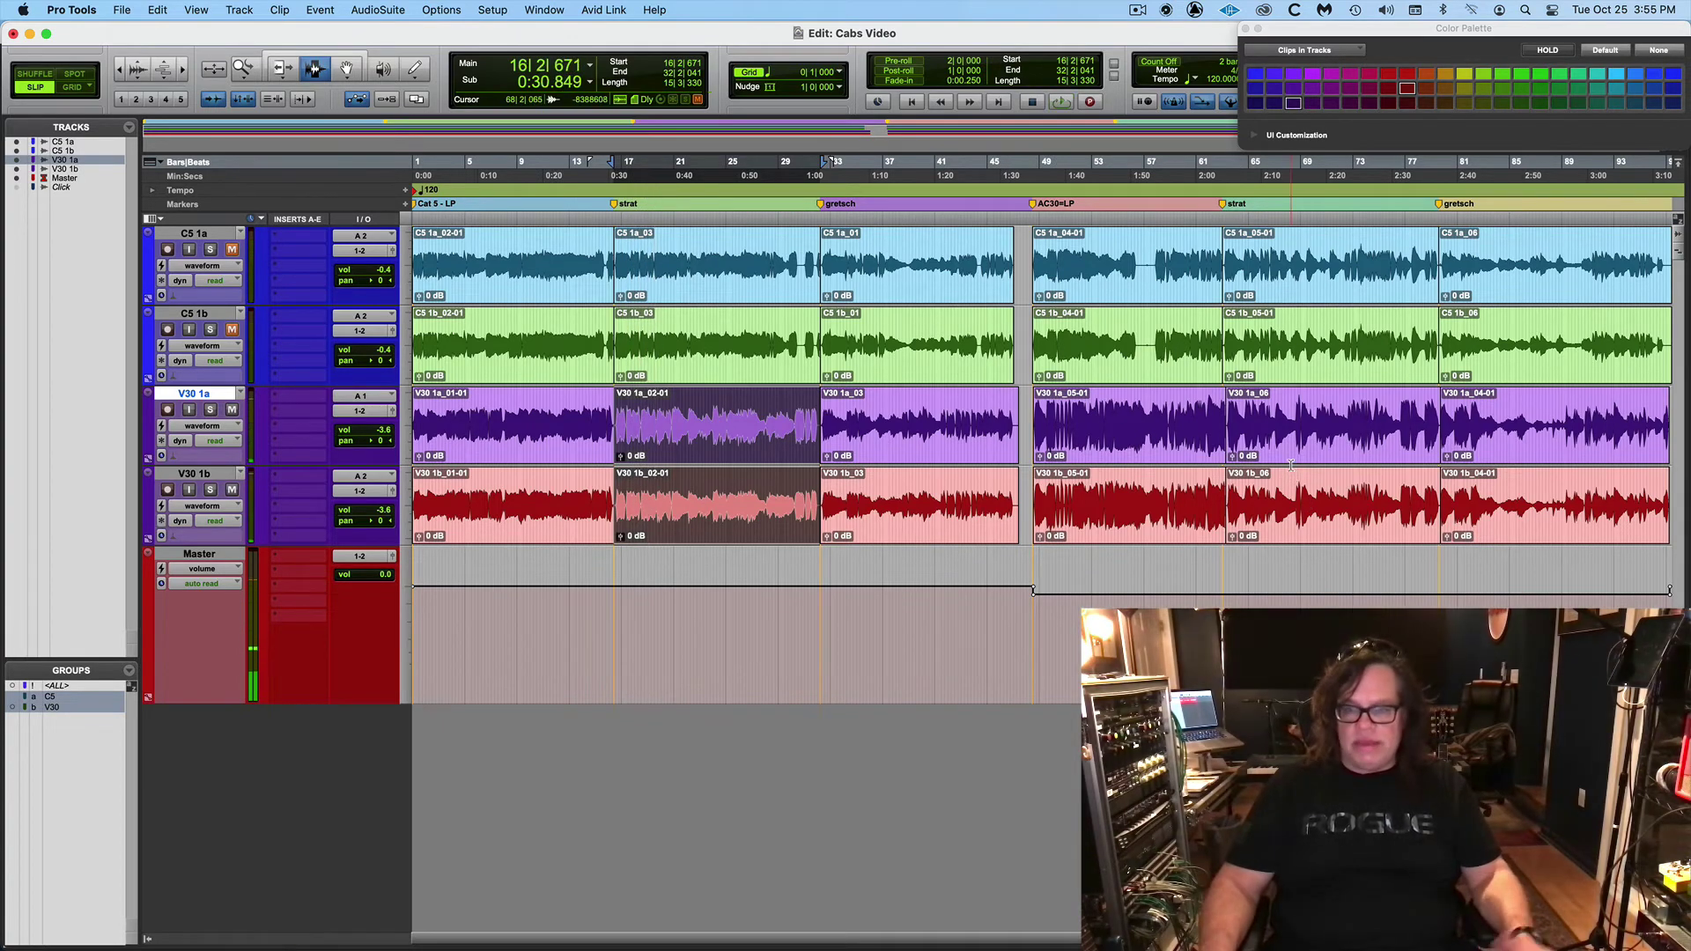
Select the V30 06 clip pair, play it, stop, and replay it
{"action": "double_click", "coordinate": [1290, 467]}
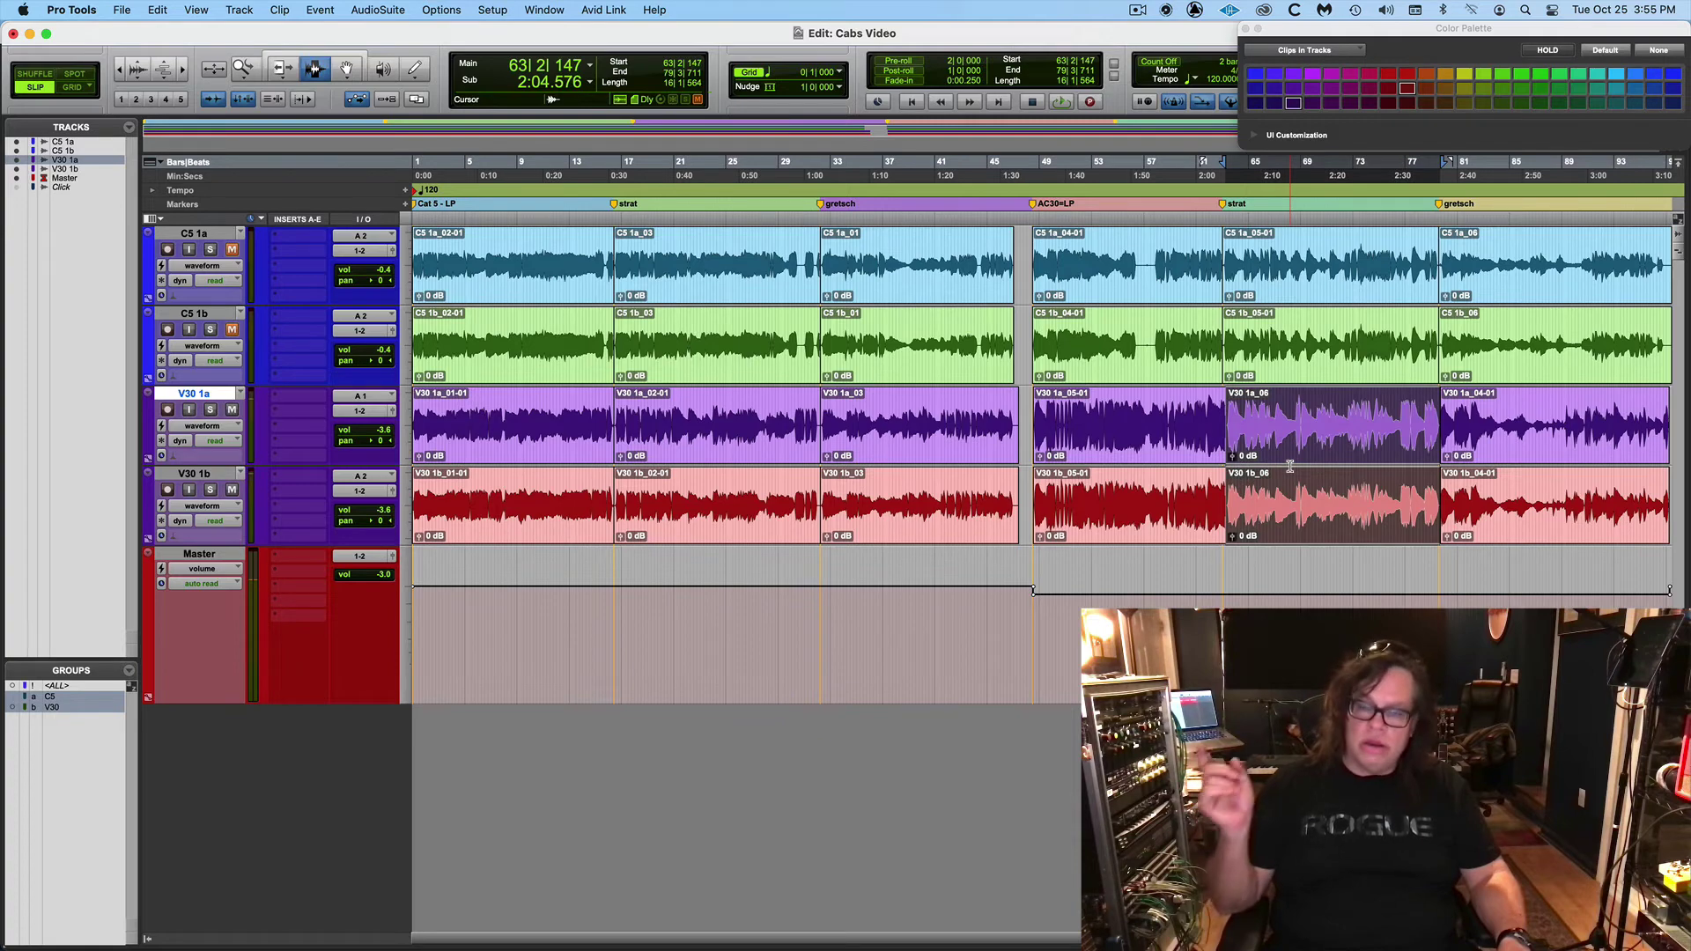
{"action": "key", "text": "space"}
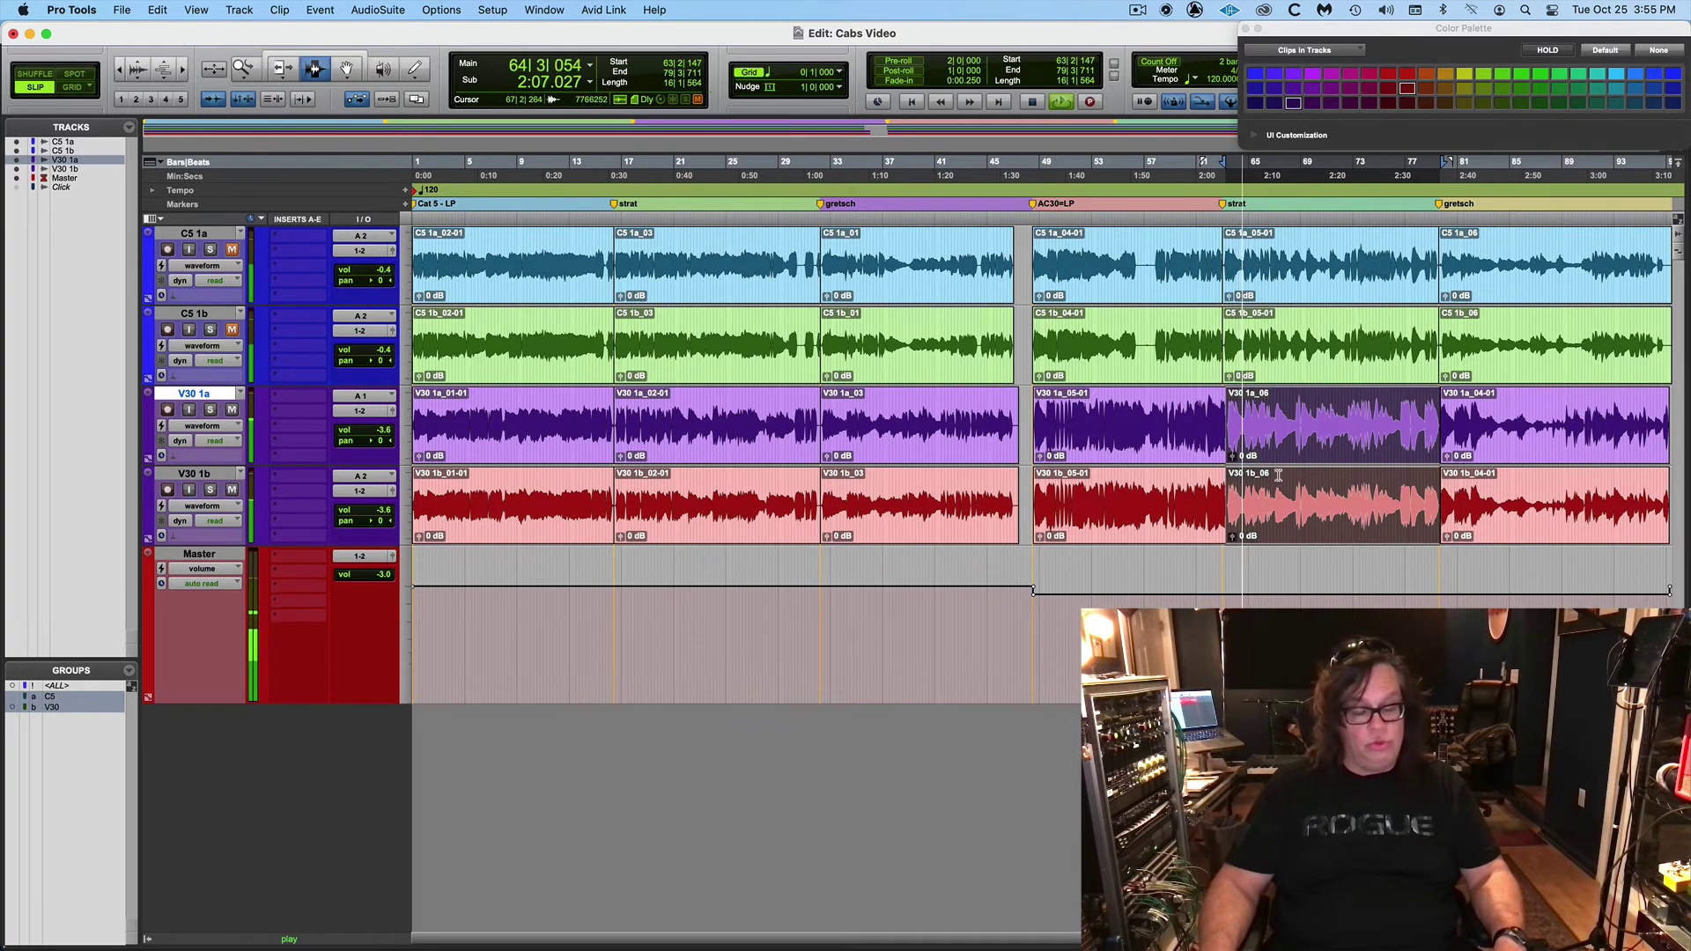
{"action": "key", "text": "space"}
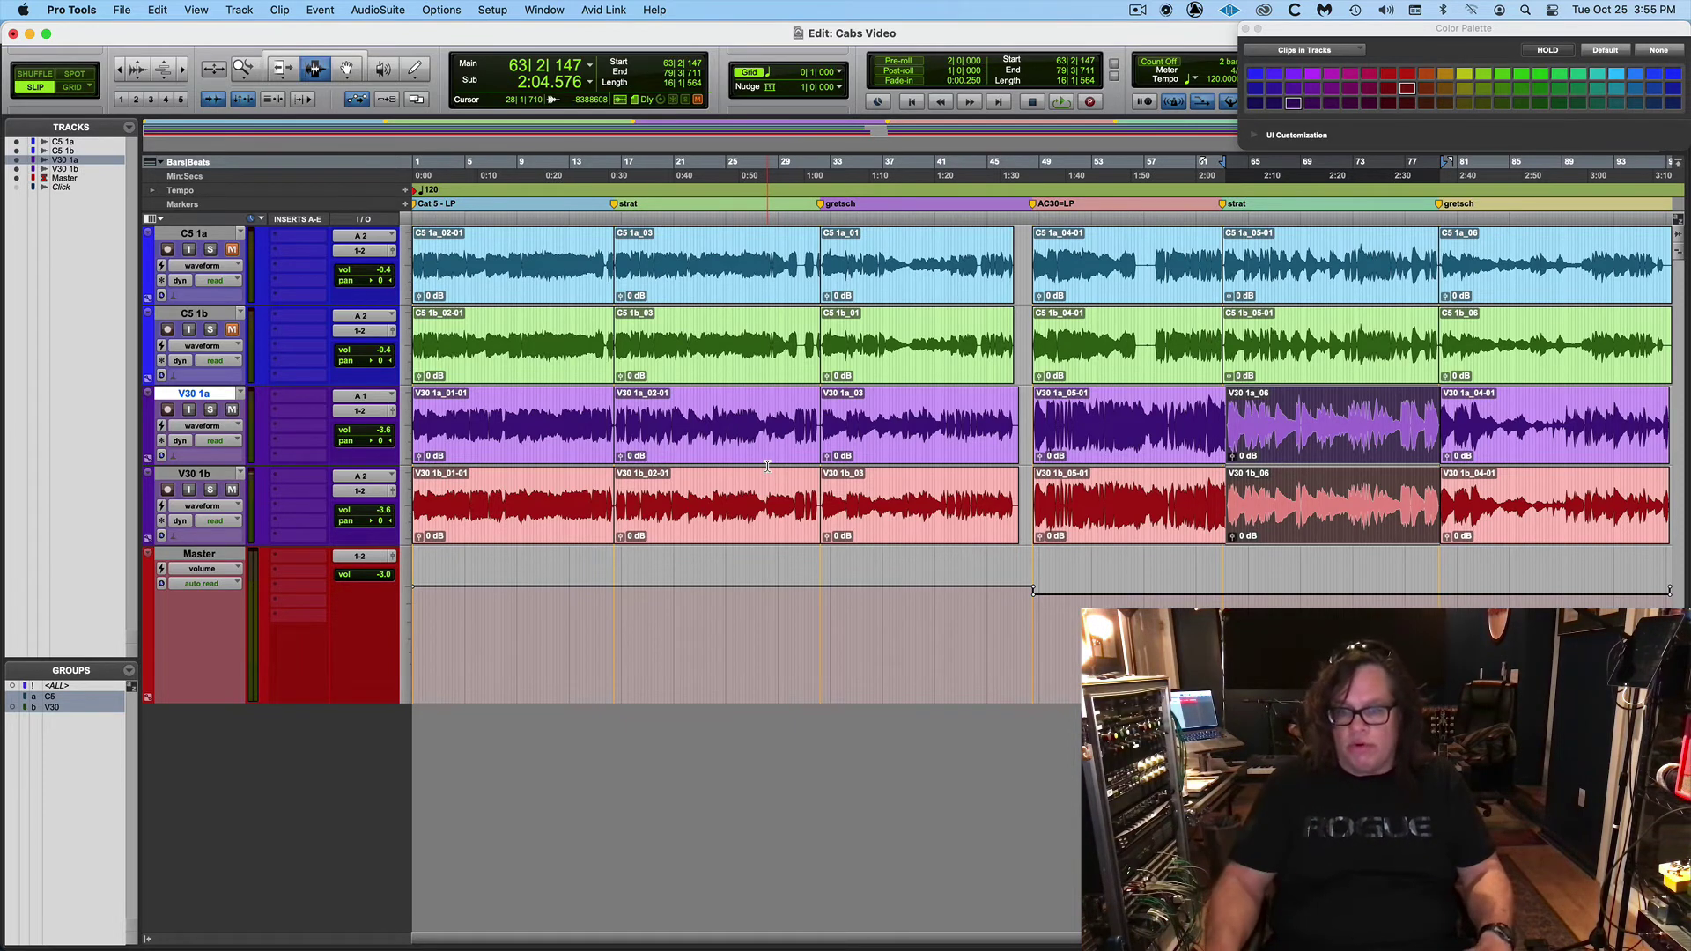
{"action": "key", "text": "space"}
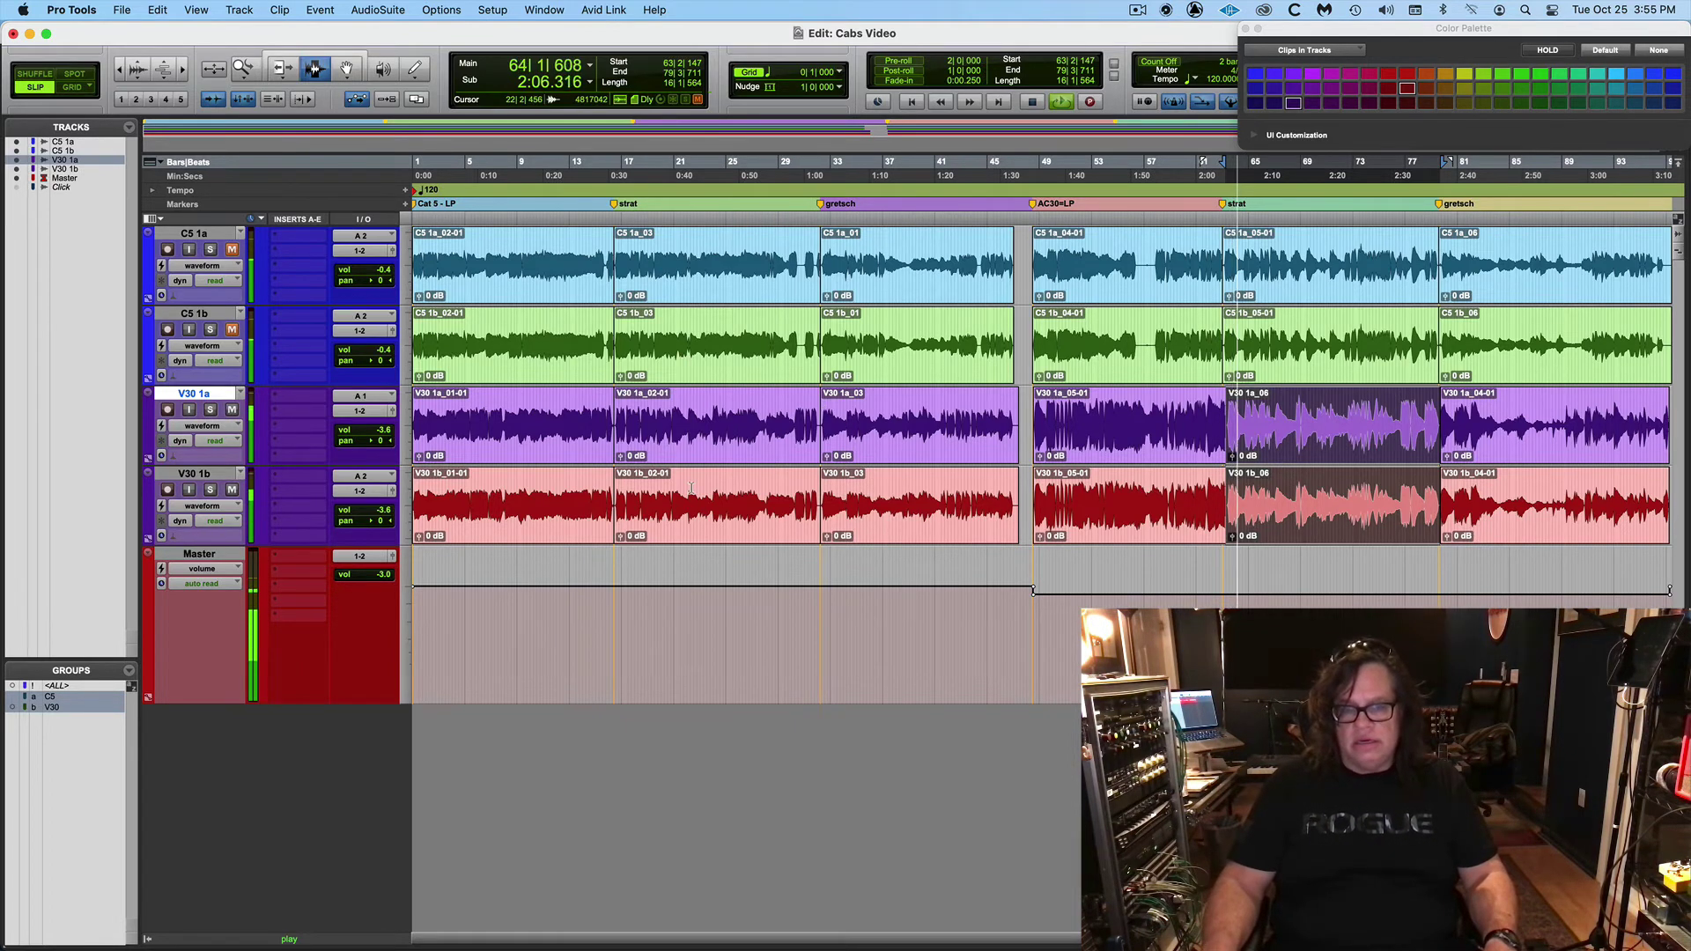
Reselect the V30 02-01 clip pair and audition it again from the selection start
{"action": "double_click", "coordinate": [744, 456]}
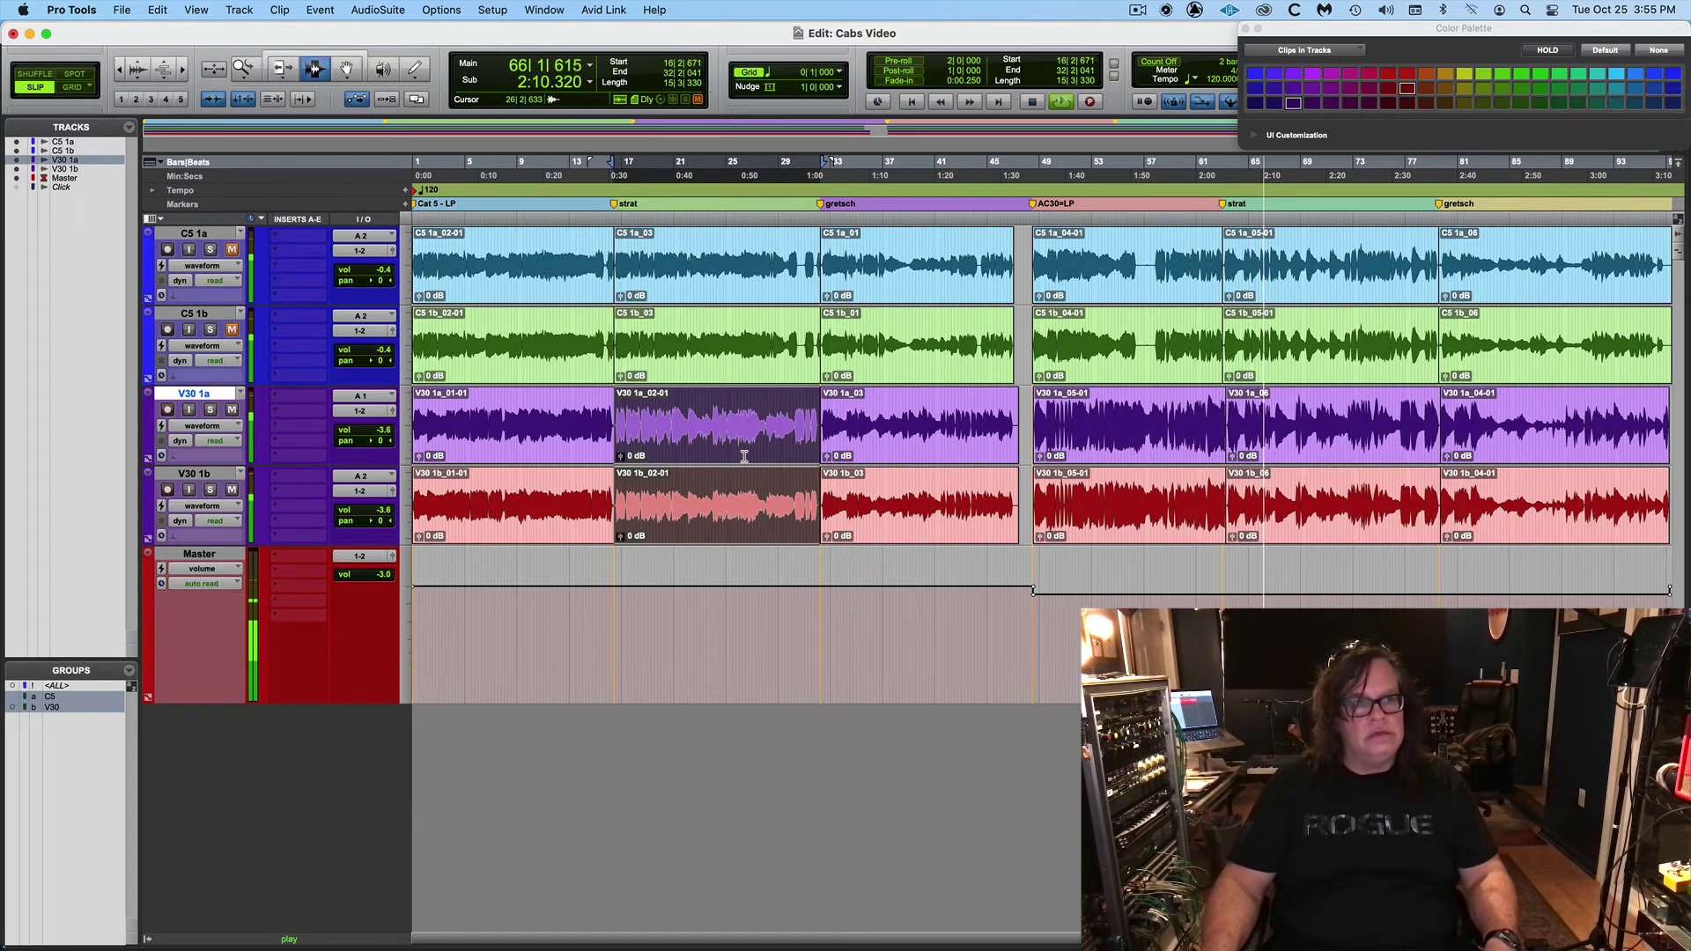
{"action": "key", "text": "space"}
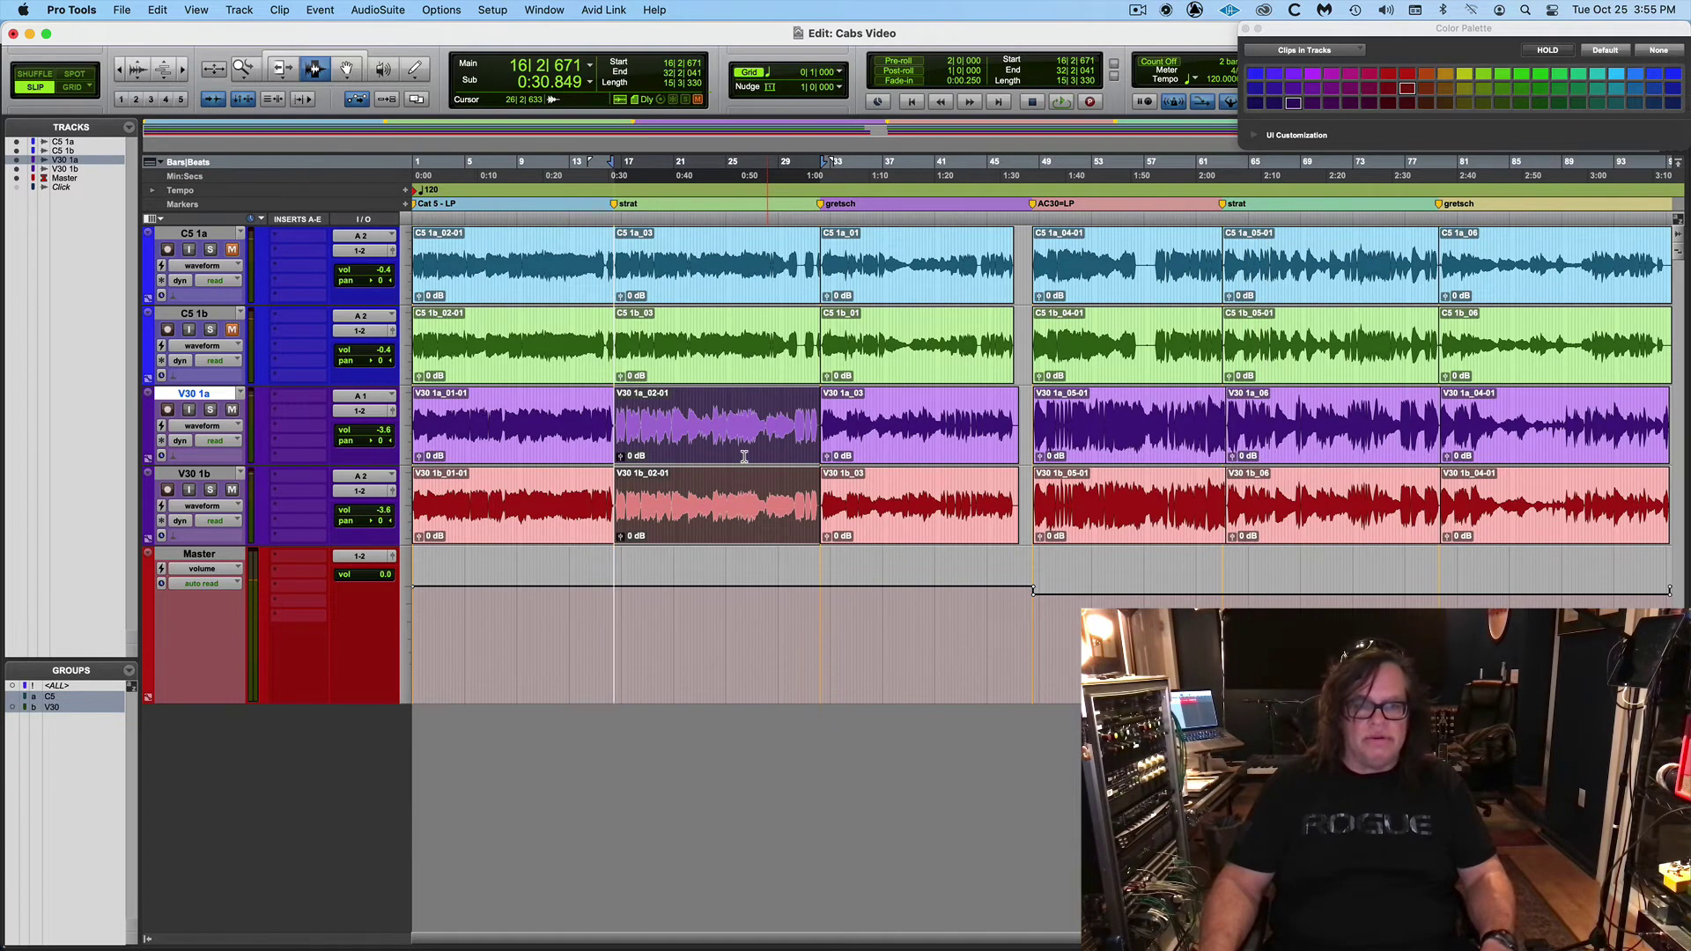
{"action": "key", "text": "space"}
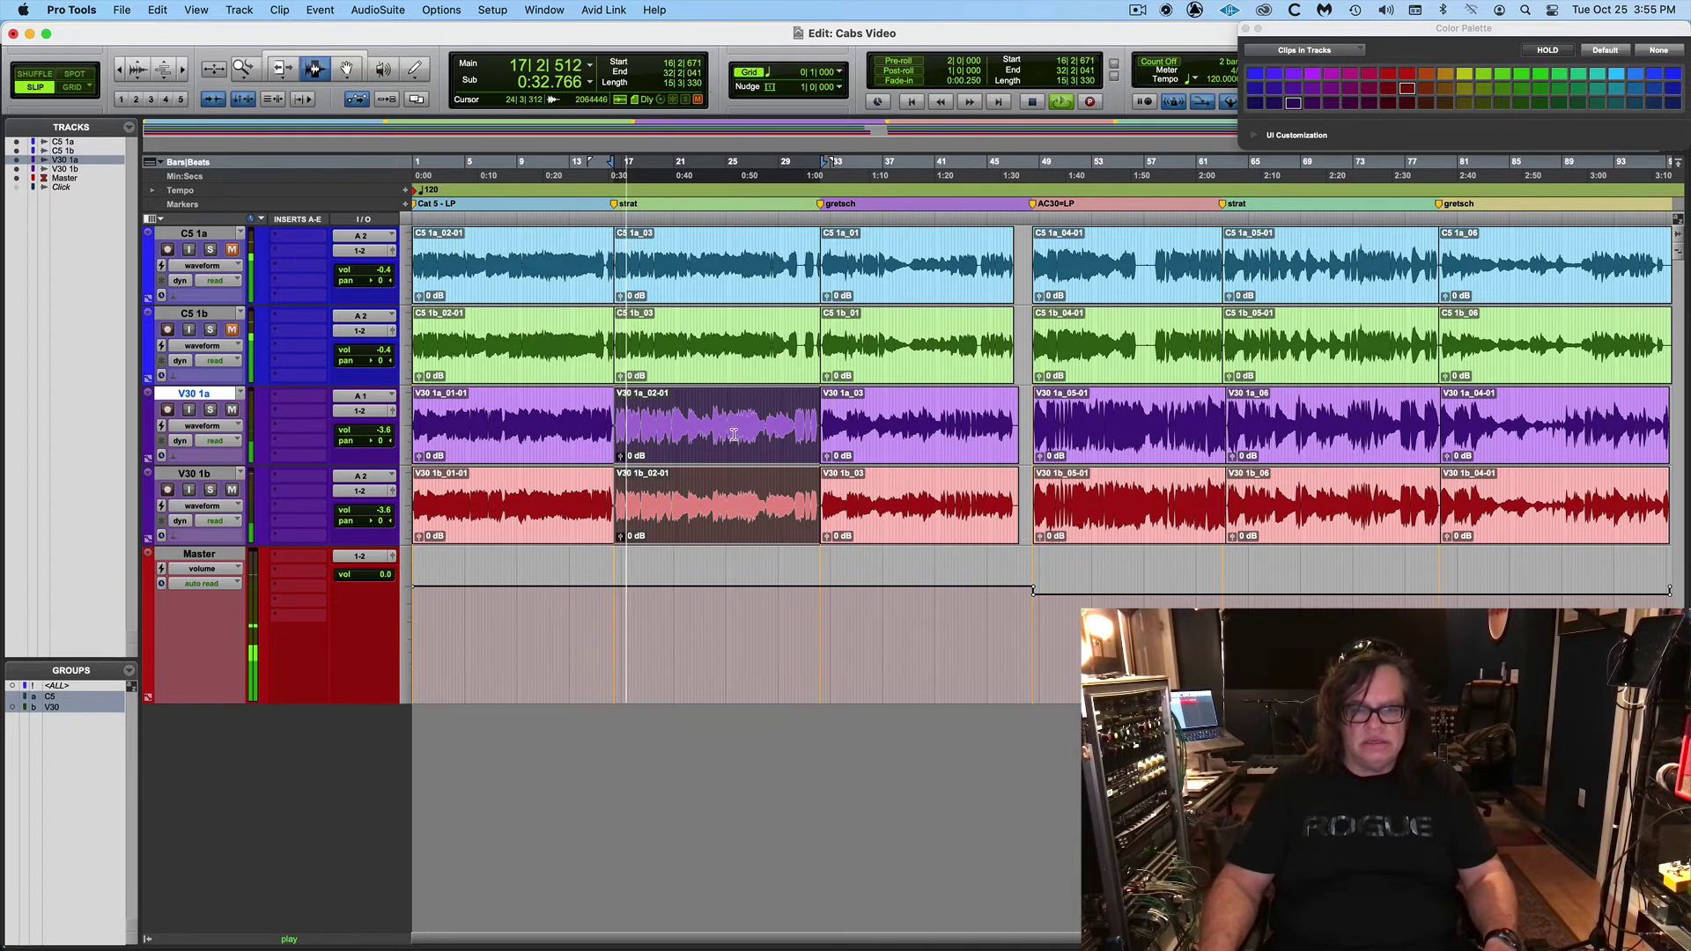
{"action": "key", "text": "space"}
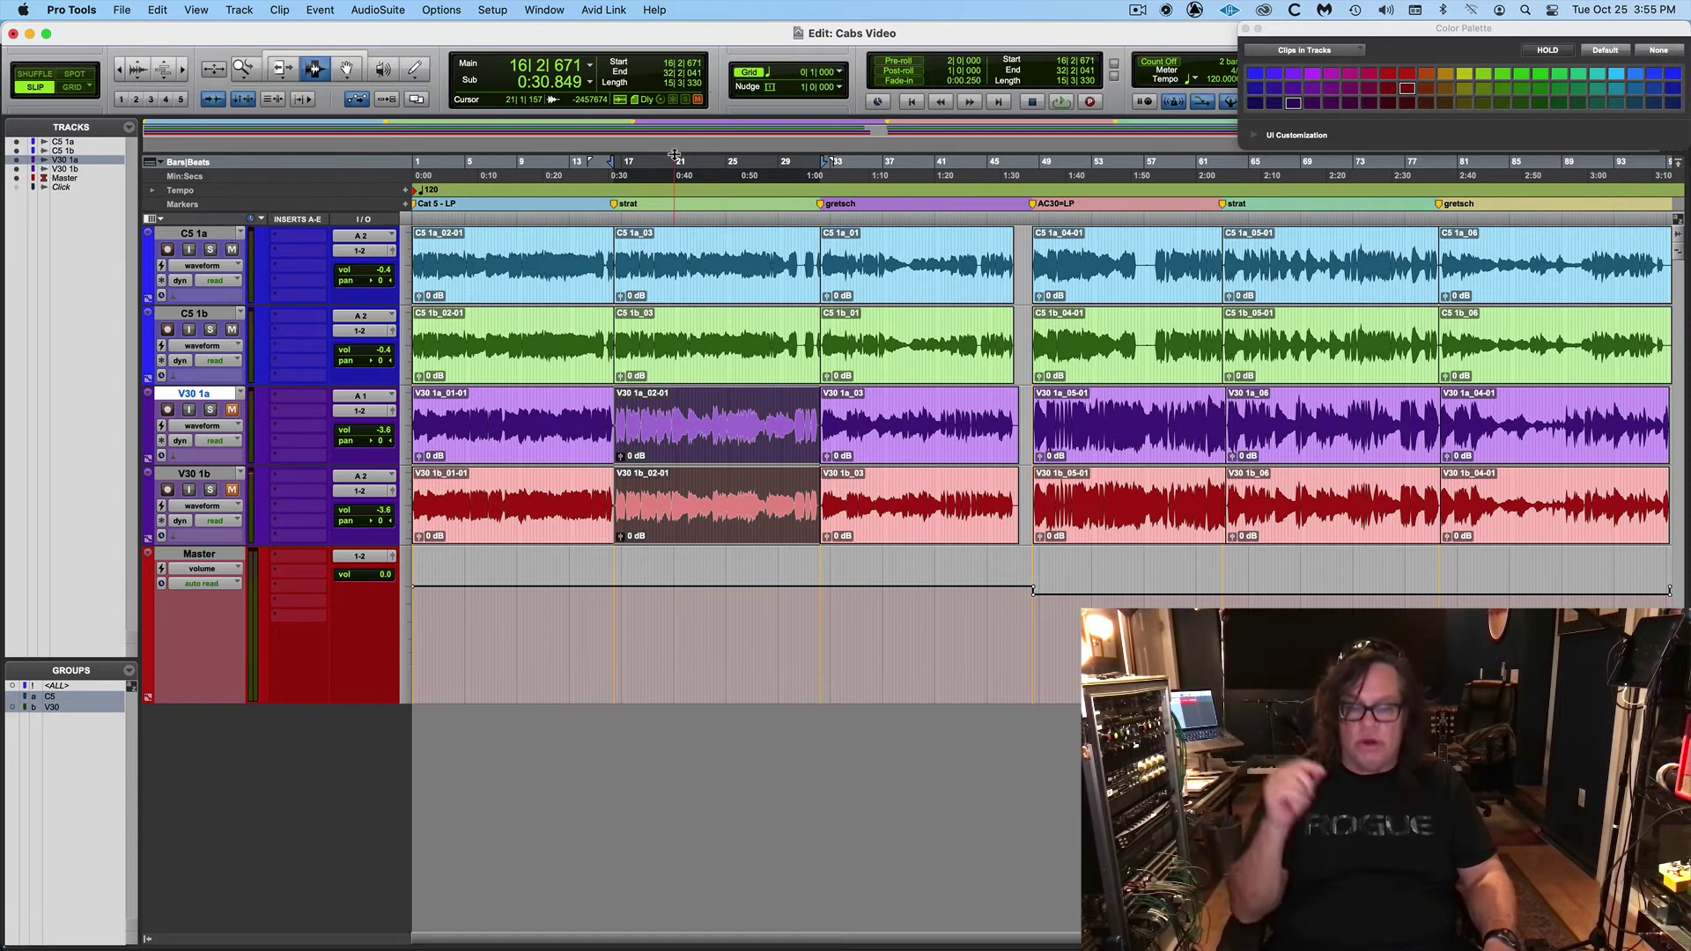
{"action": "key", "text": "ctrl+space"}
{"action": "key", "text": "space"}
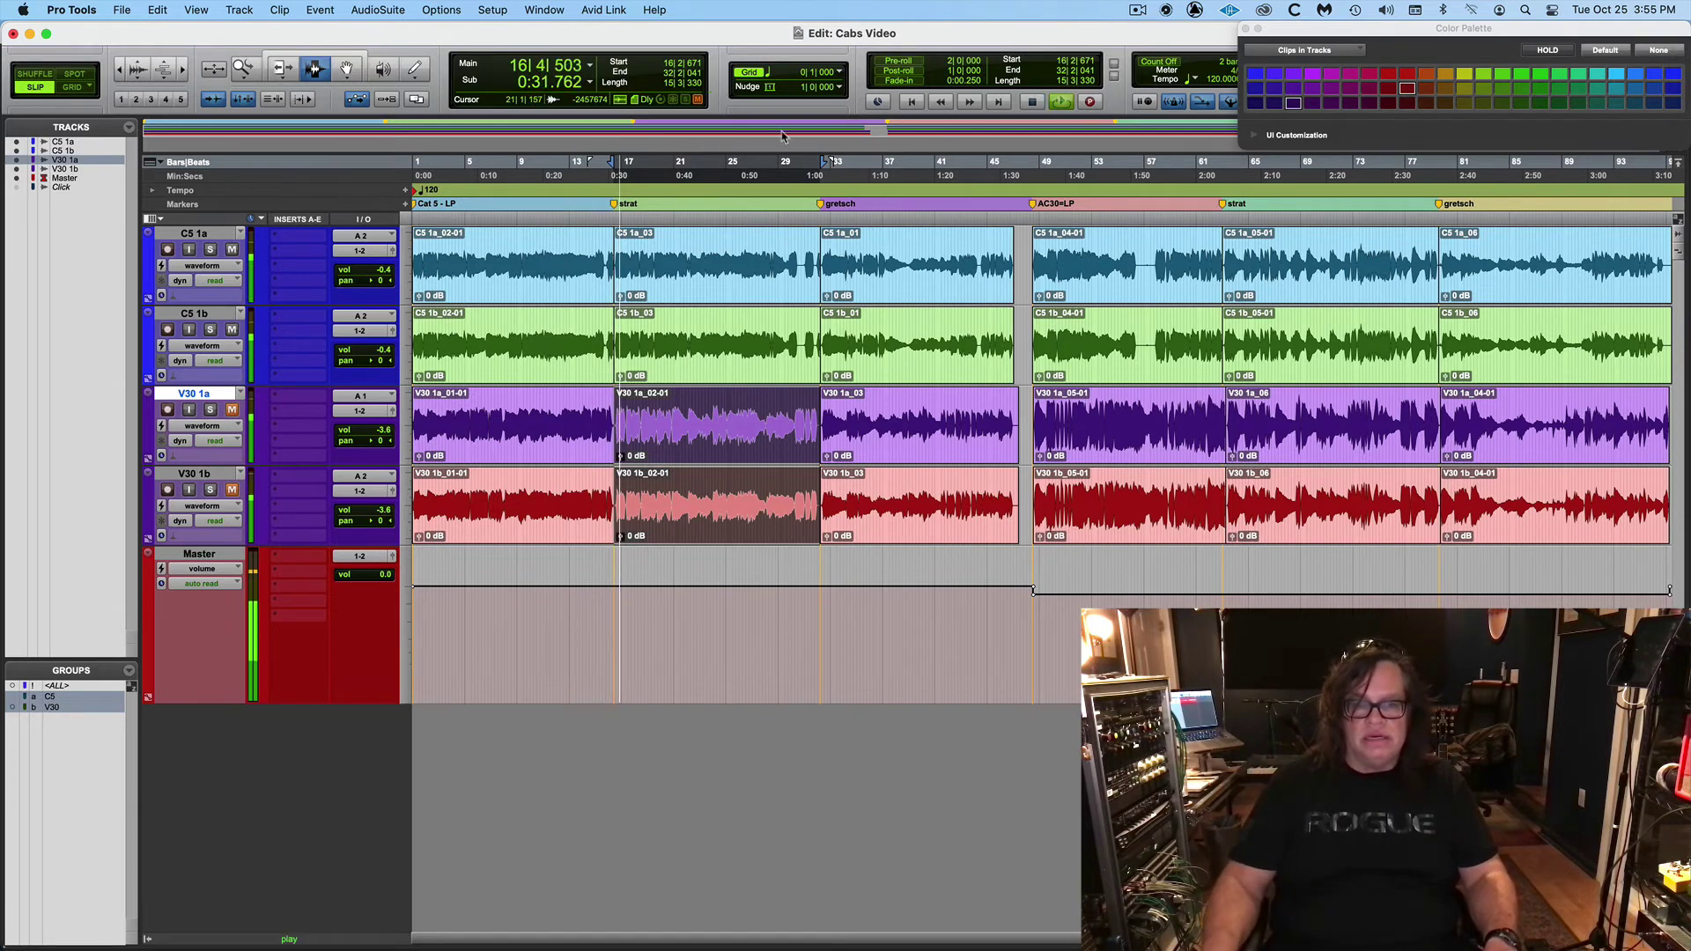
{"action": "key", "text": "space"}
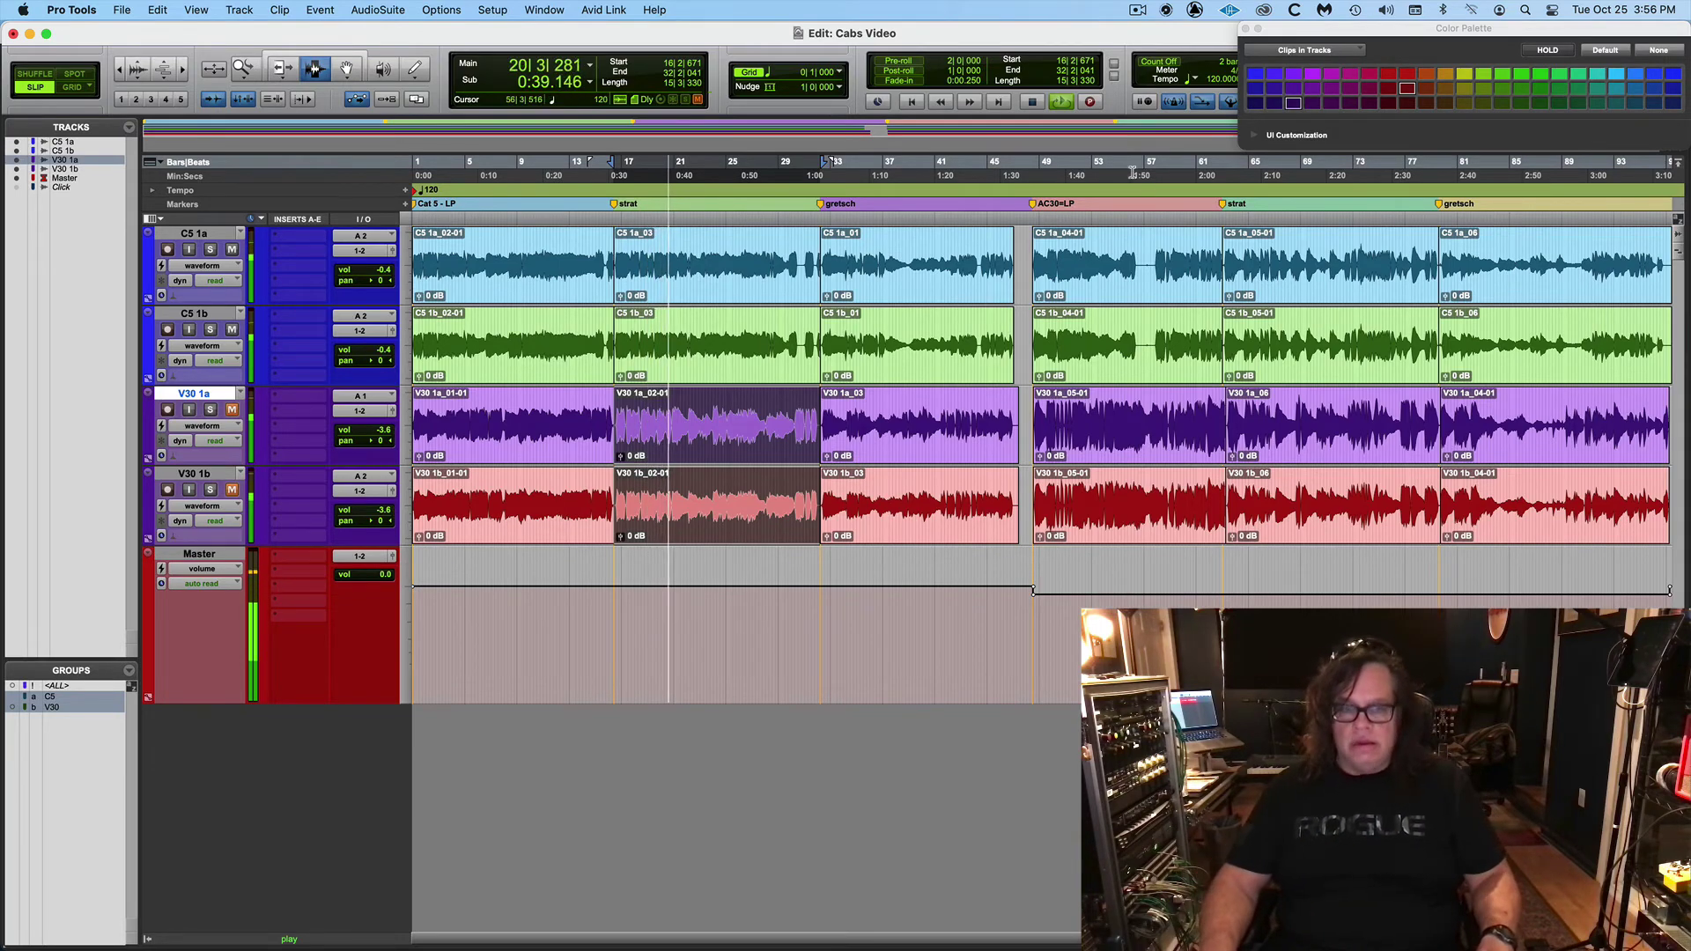
Stop playback, then select and audition the C5 05-01 clip pair
{"action": "left_click", "coordinate": [1032, 102]}
{"action": "double_click", "coordinate": [1300, 259]}
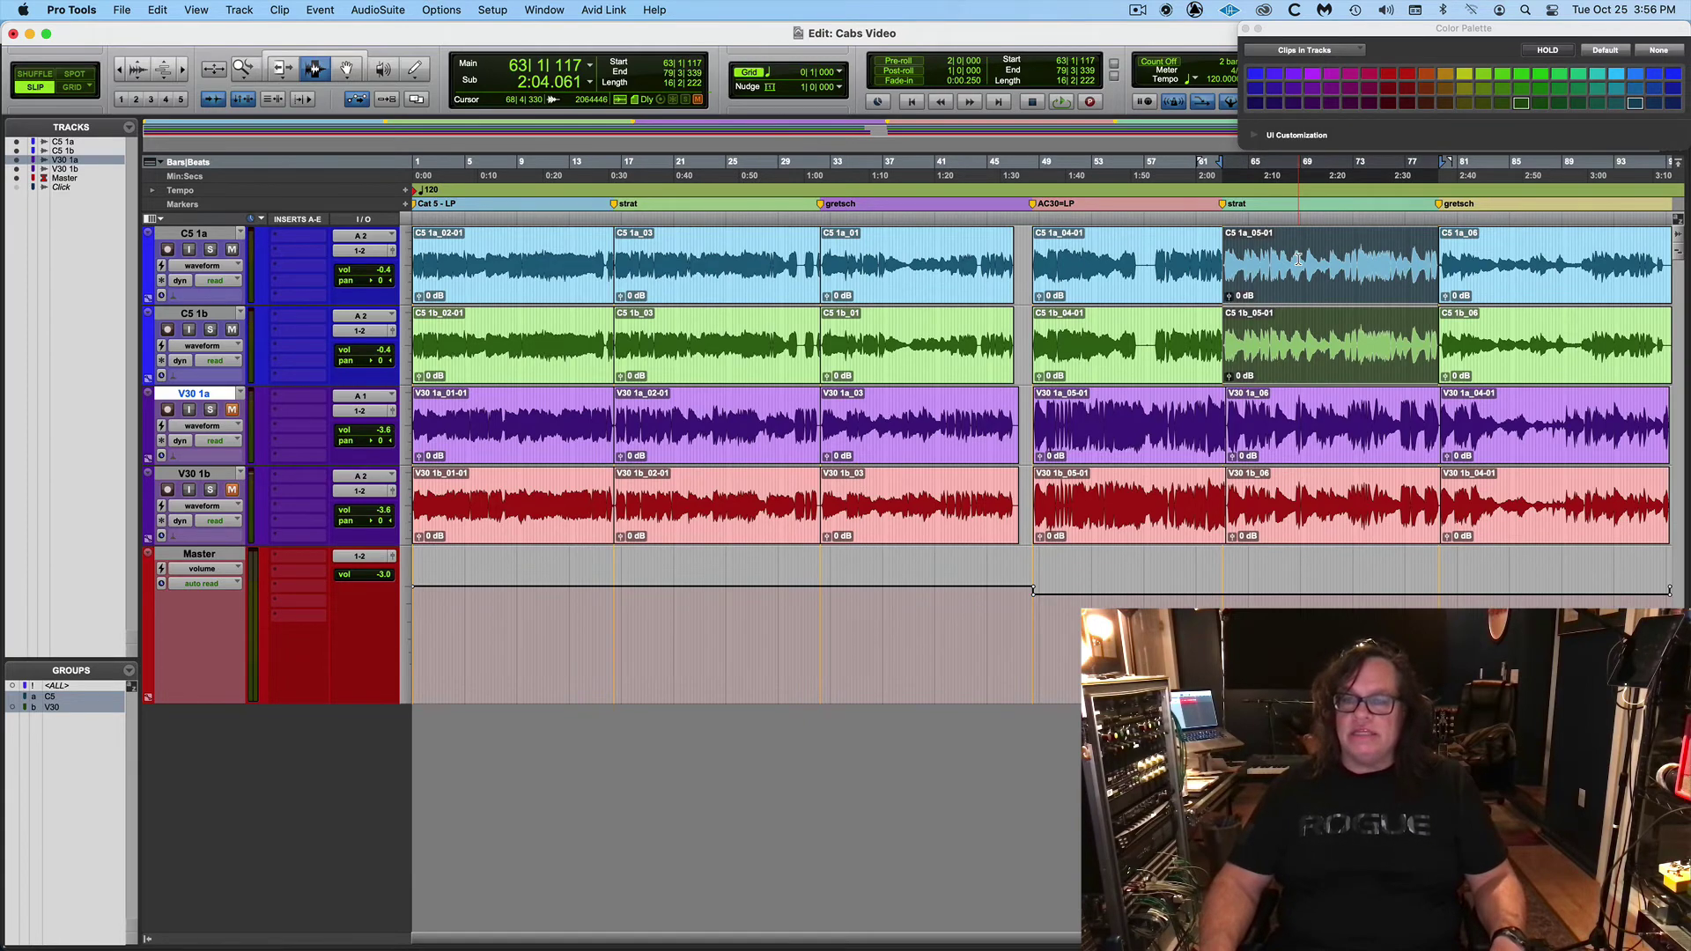
{"action": "key", "text": "space"}
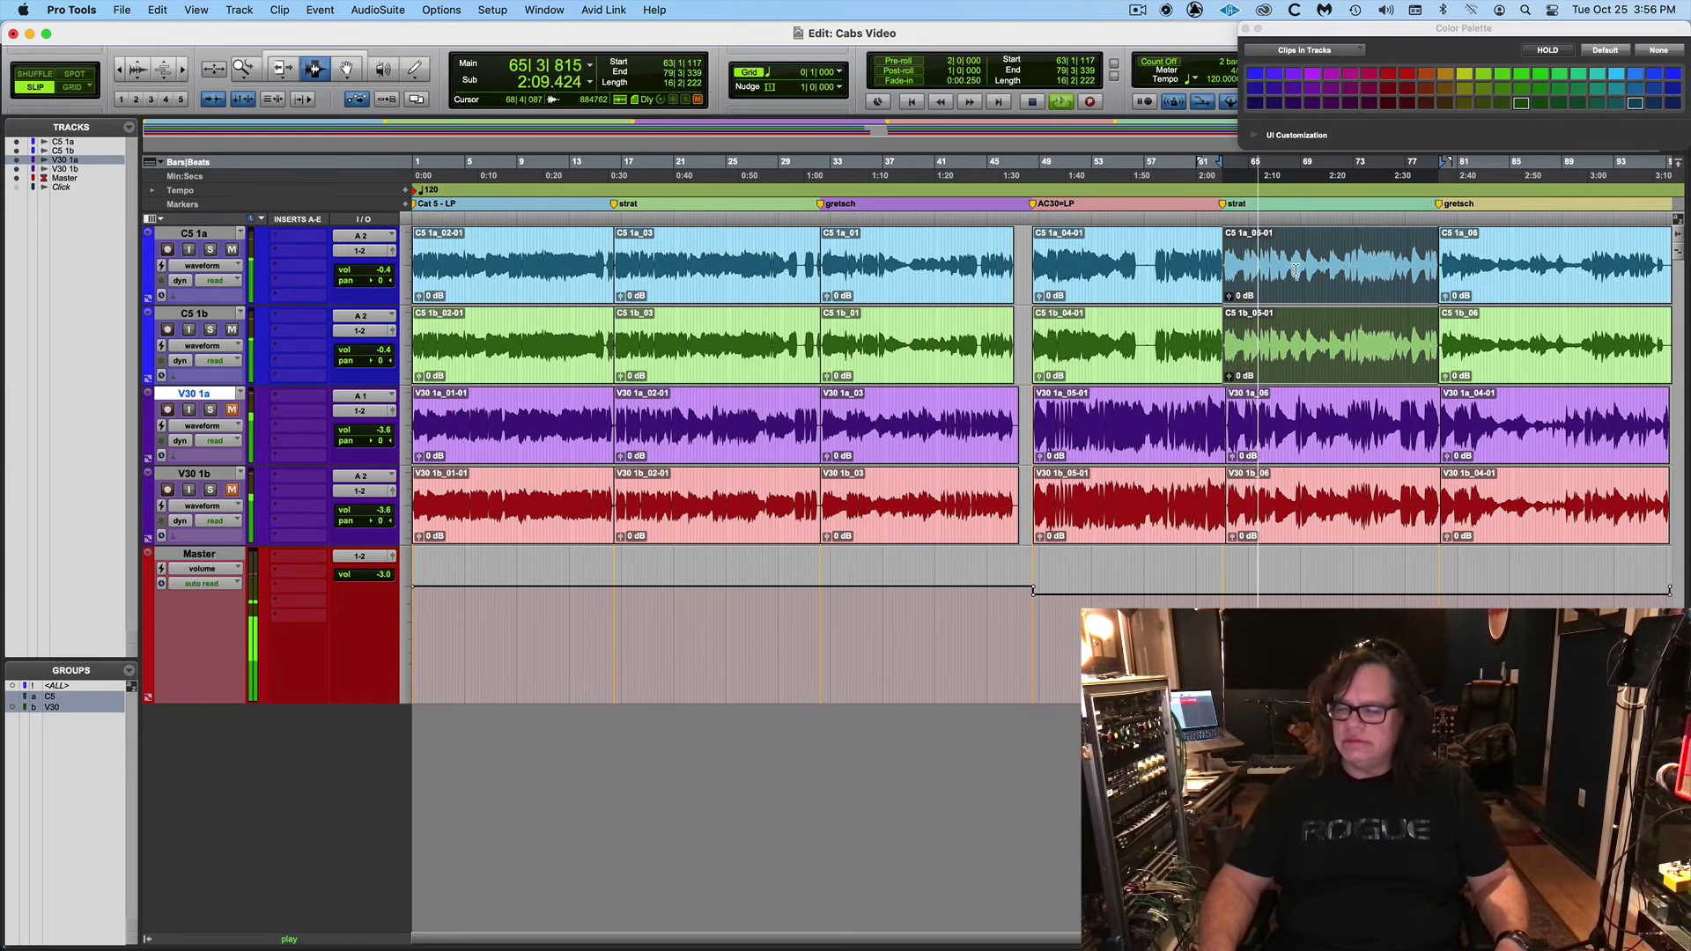
{"action": "key", "text": "space"}
Audition the C5 03 clip pair, then switch back to the C5 05-01 clips
{"action": "left_click", "coordinate": [701, 284]}
{"action": "double_click", "coordinate": [700, 285]}
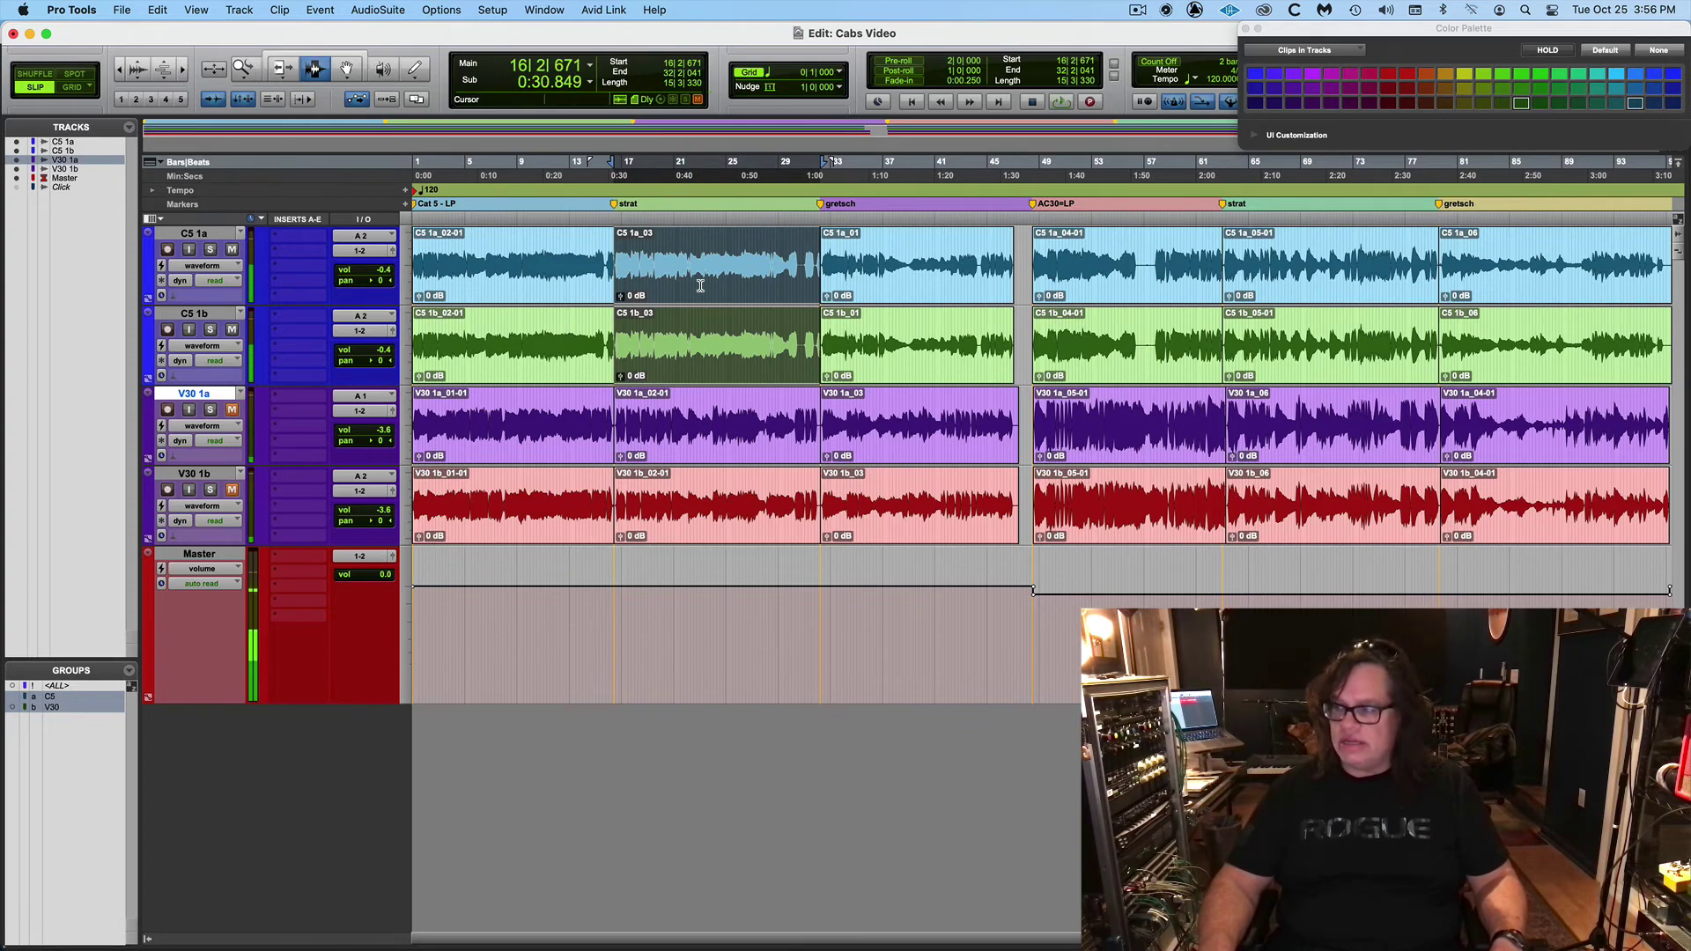
{"action": "key", "text": "space"}
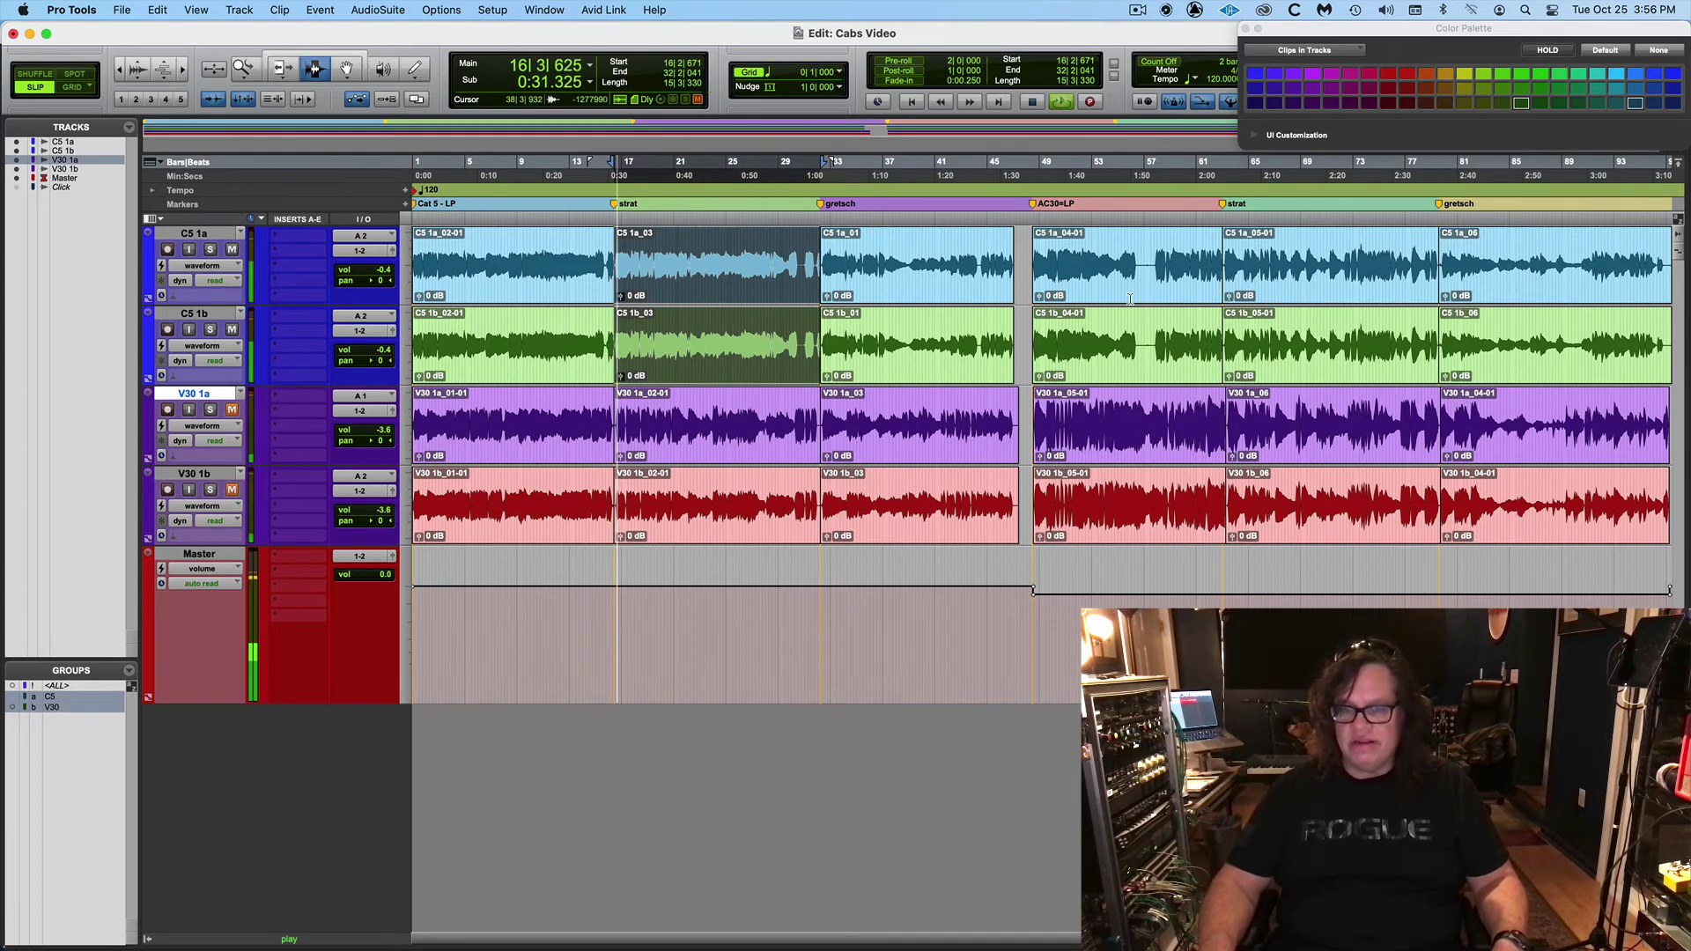
{"action": "double_click", "coordinate": [1285, 296]}
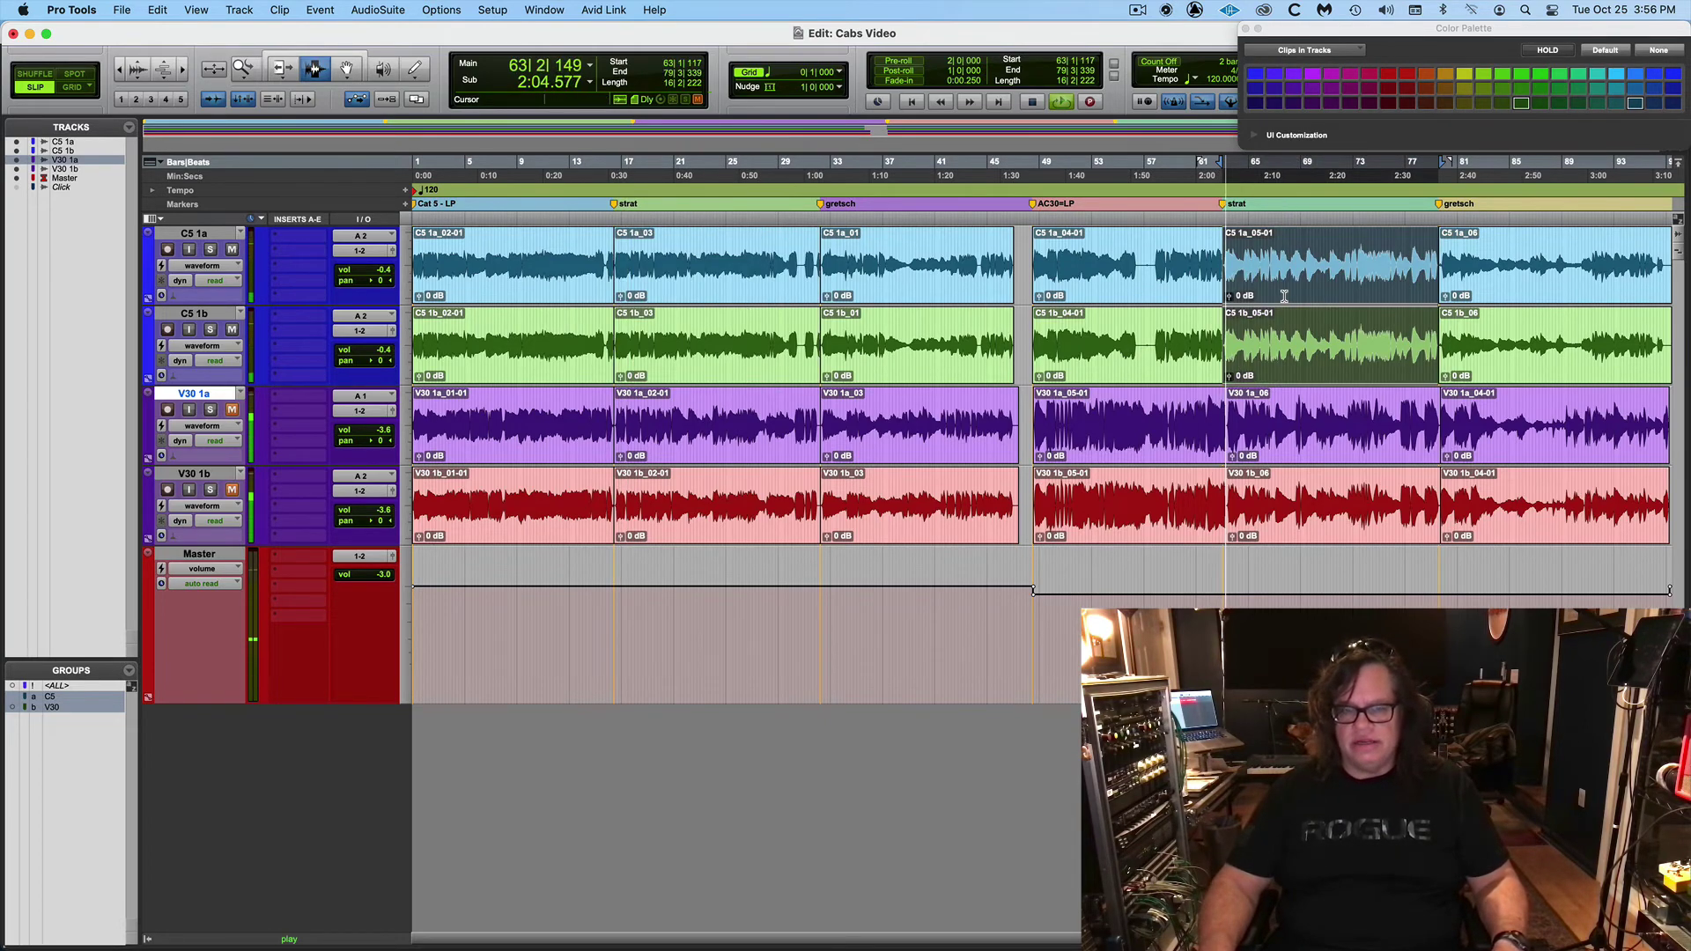
{"action": "left_click", "coordinate": [1541, 320]}
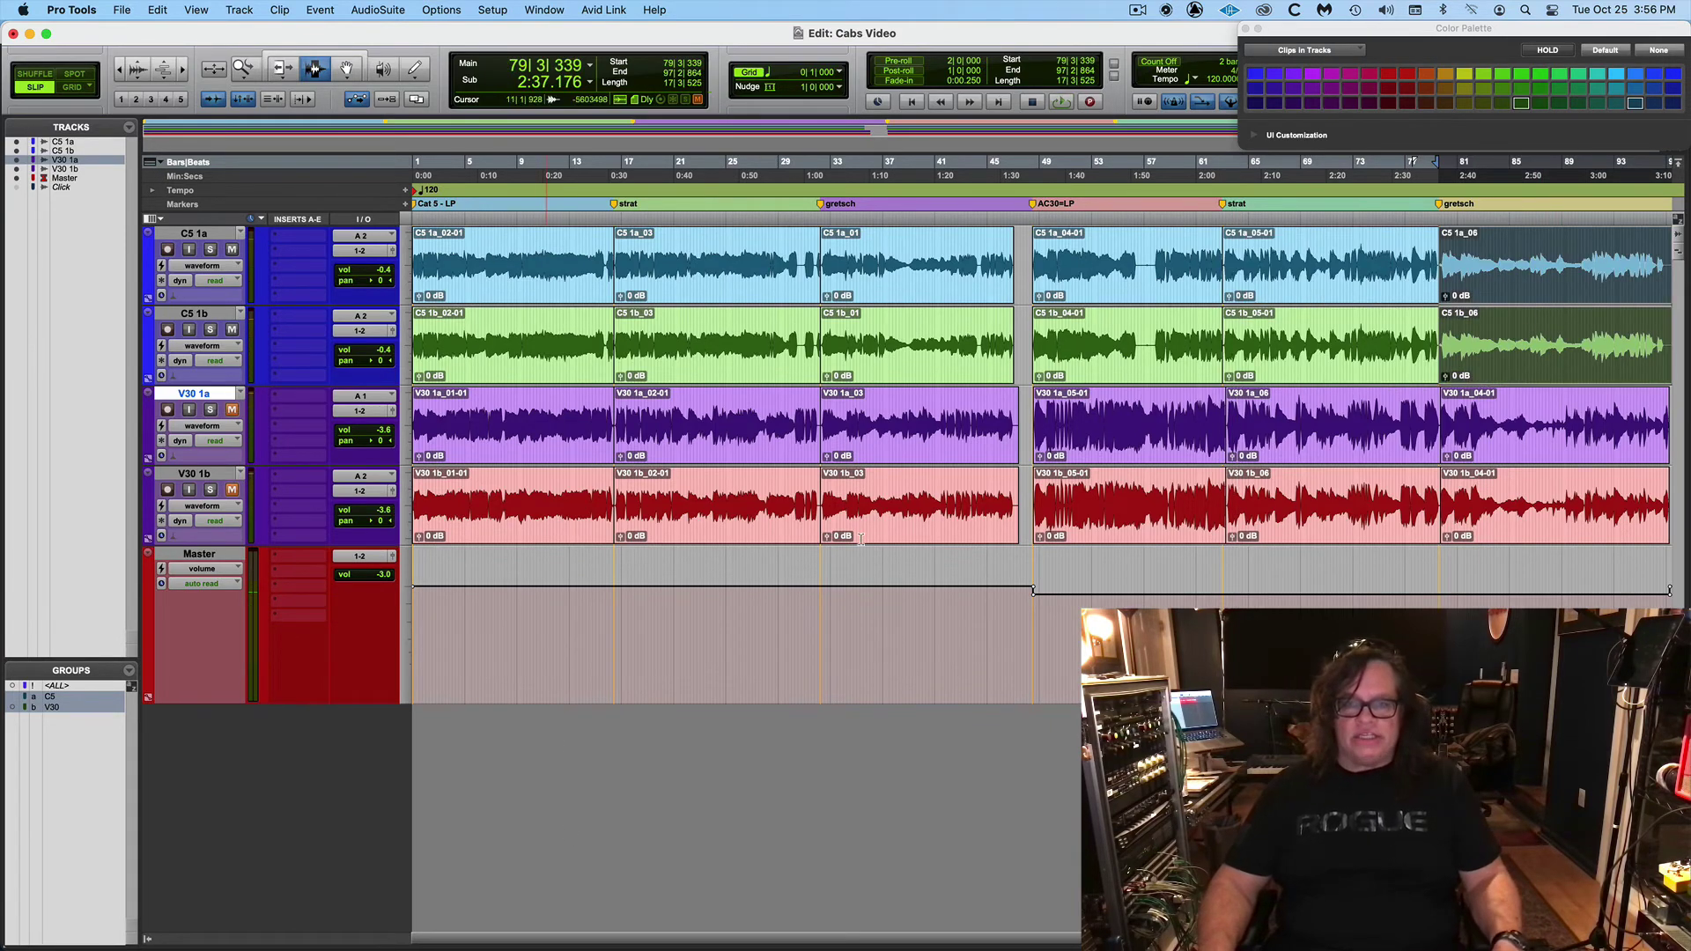
Select and audition the C5 1a_01 and C5 1b_01 clip pair
{"action": "left_click", "coordinate": [850, 304]}
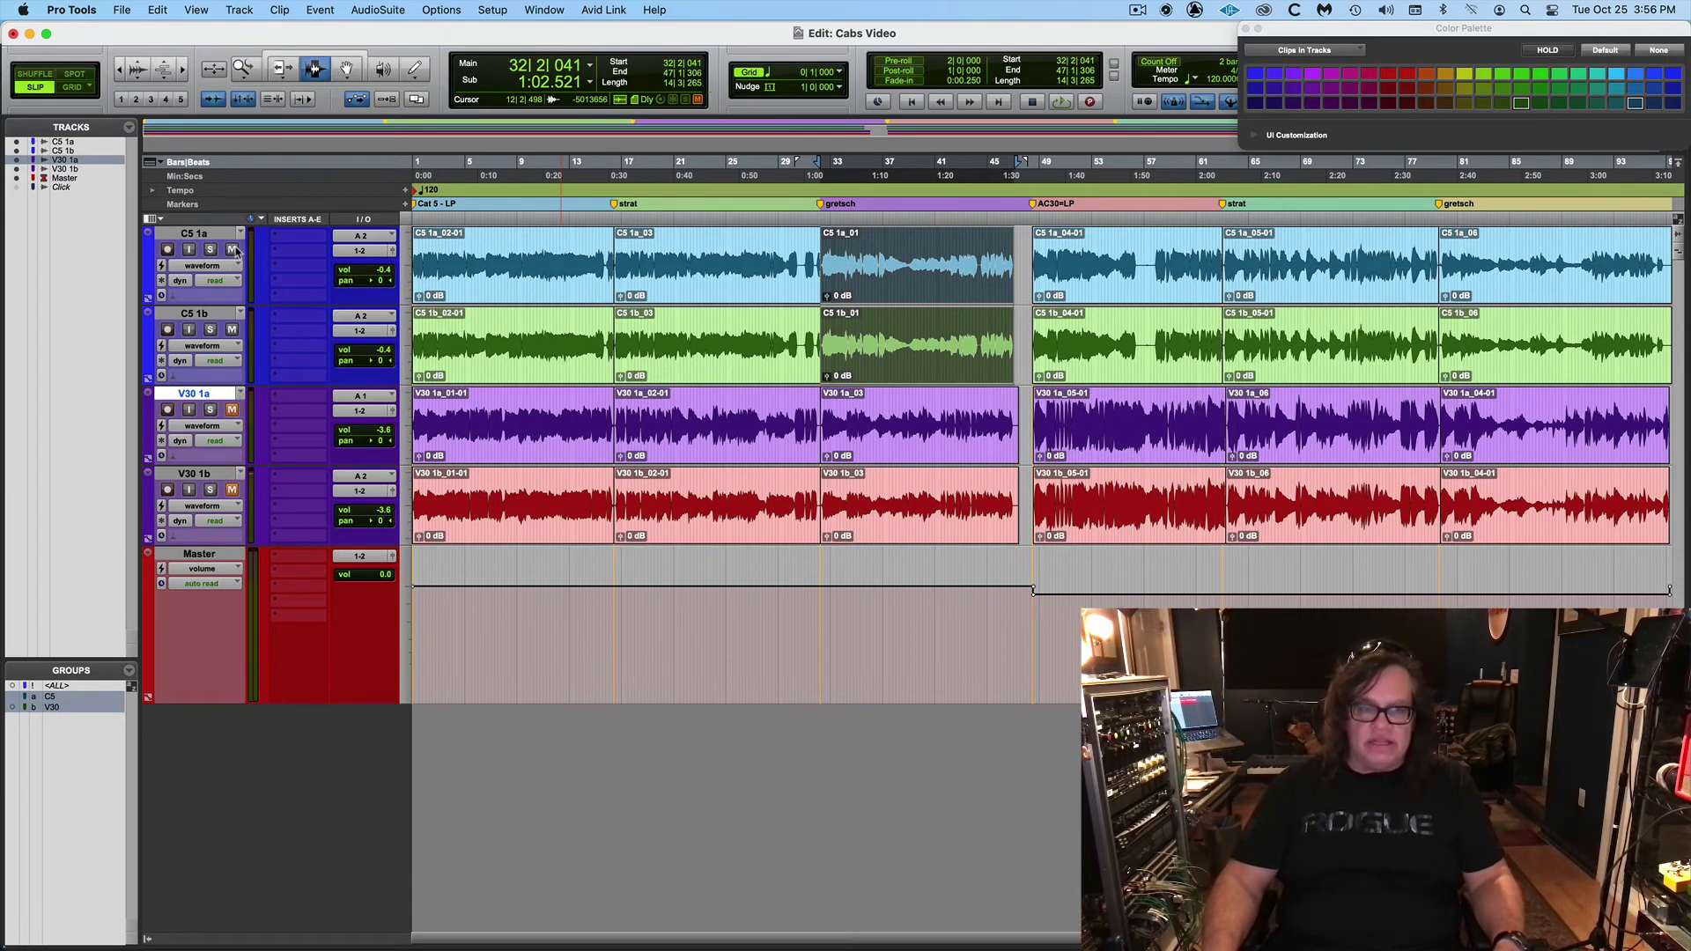
{"action": "key", "text": "space"}
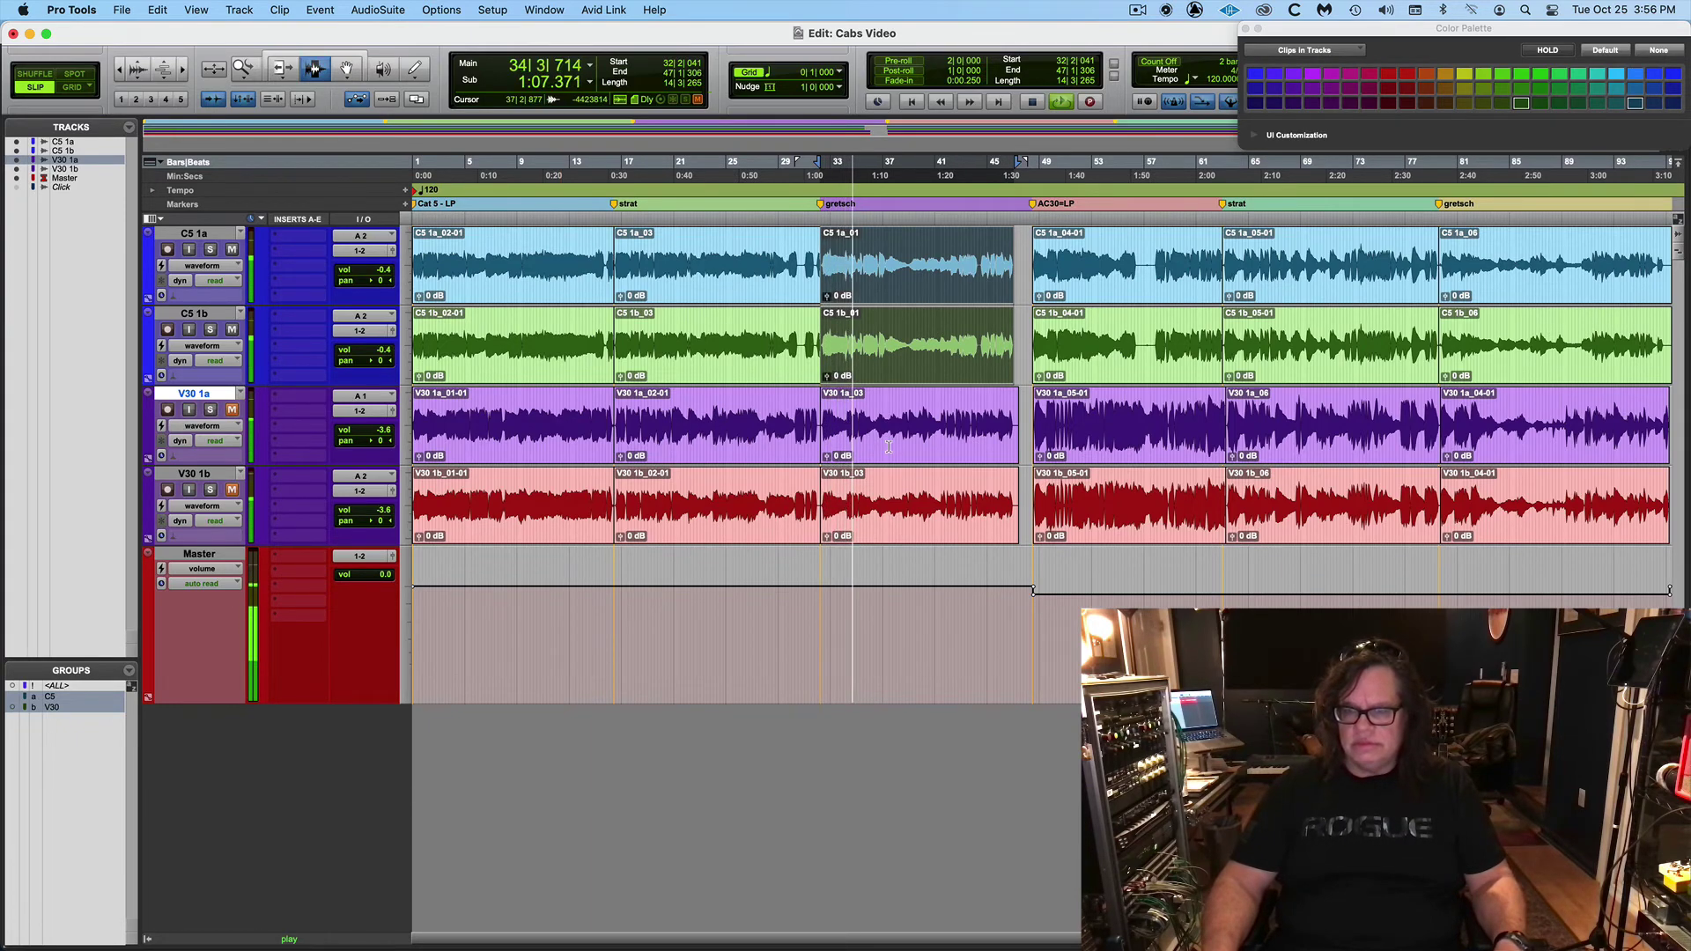
{"action": "key", "text": "space"}
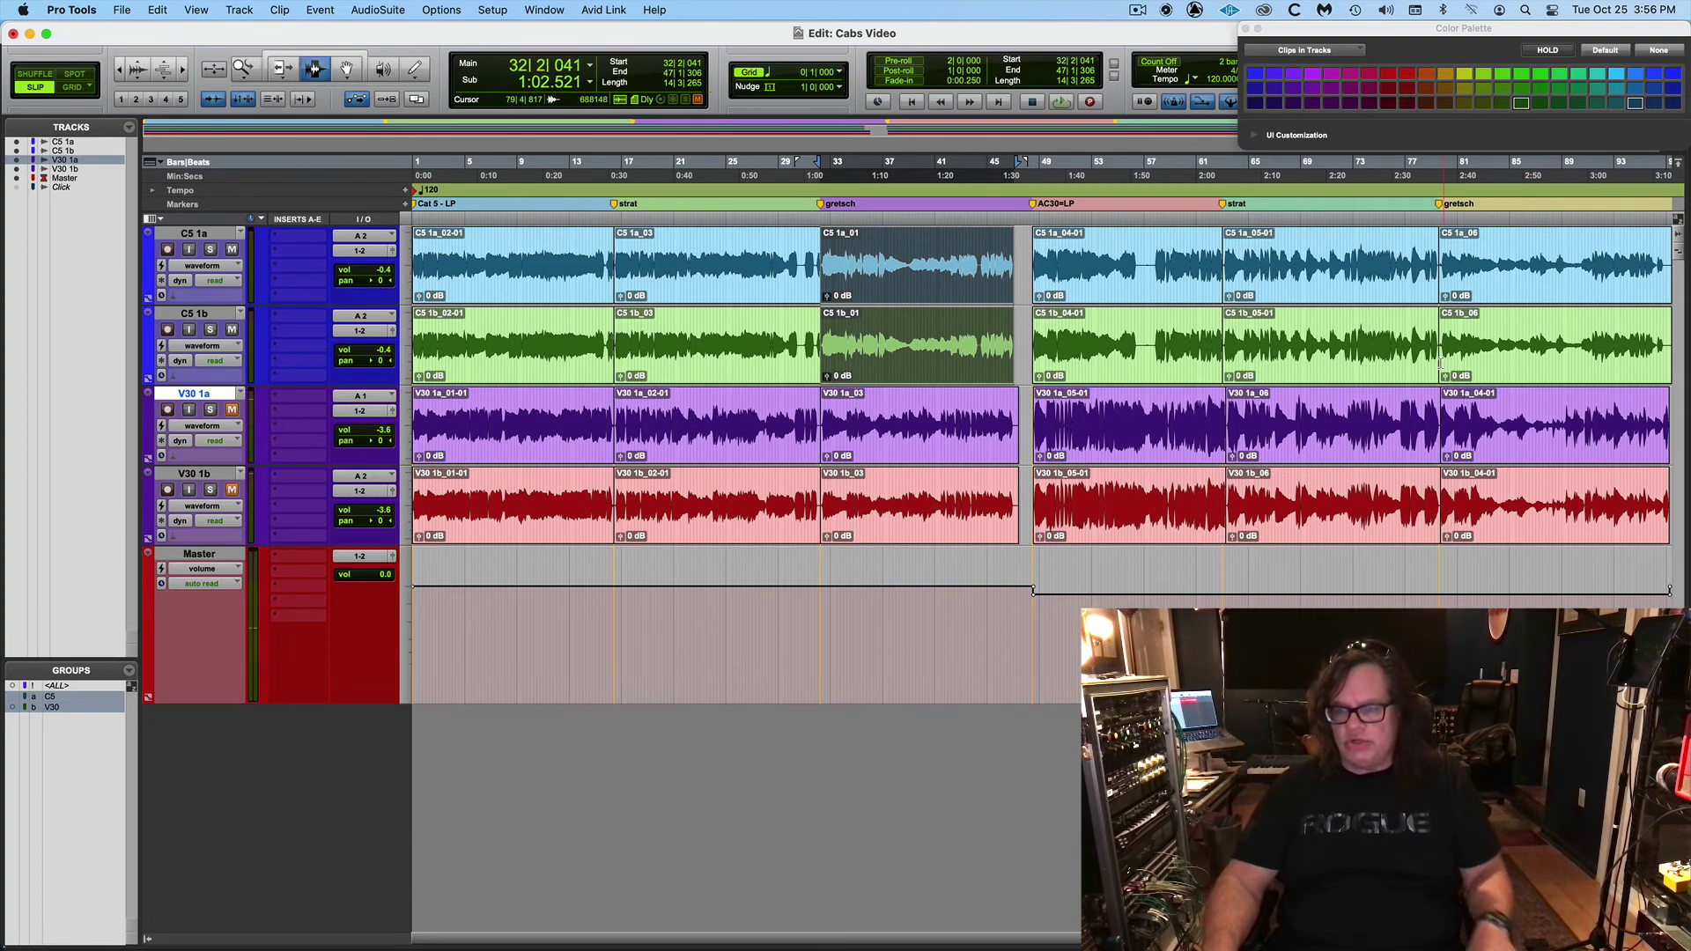
Raise clip gain on C5 1a_06 to +1.1 dB and C5 1b_06 to +0.8 dB, then audition them twice
{"action": "left_click_drag", "start_coordinate": [1449, 377], "coordinate": [1449, 368]}
{"action": "left_click_drag", "start_coordinate": [1446, 299], "coordinate": [1447, 284]}
{"action": "left_click", "coordinate": [1475, 296]}
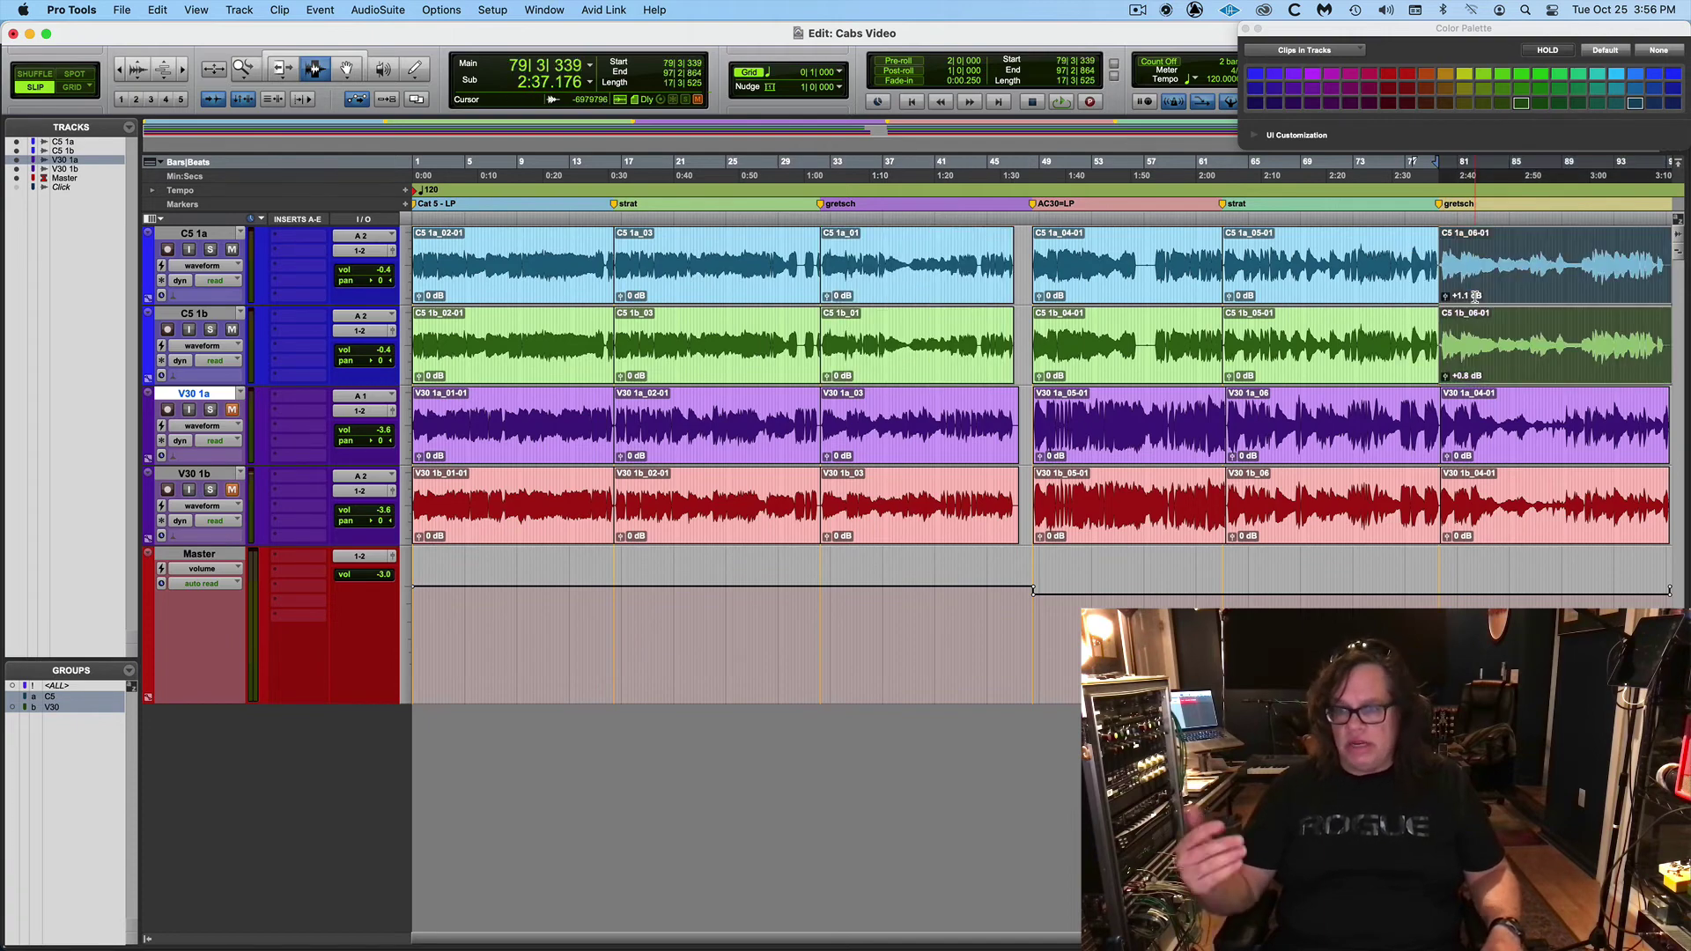
{"action": "key", "text": "space"}
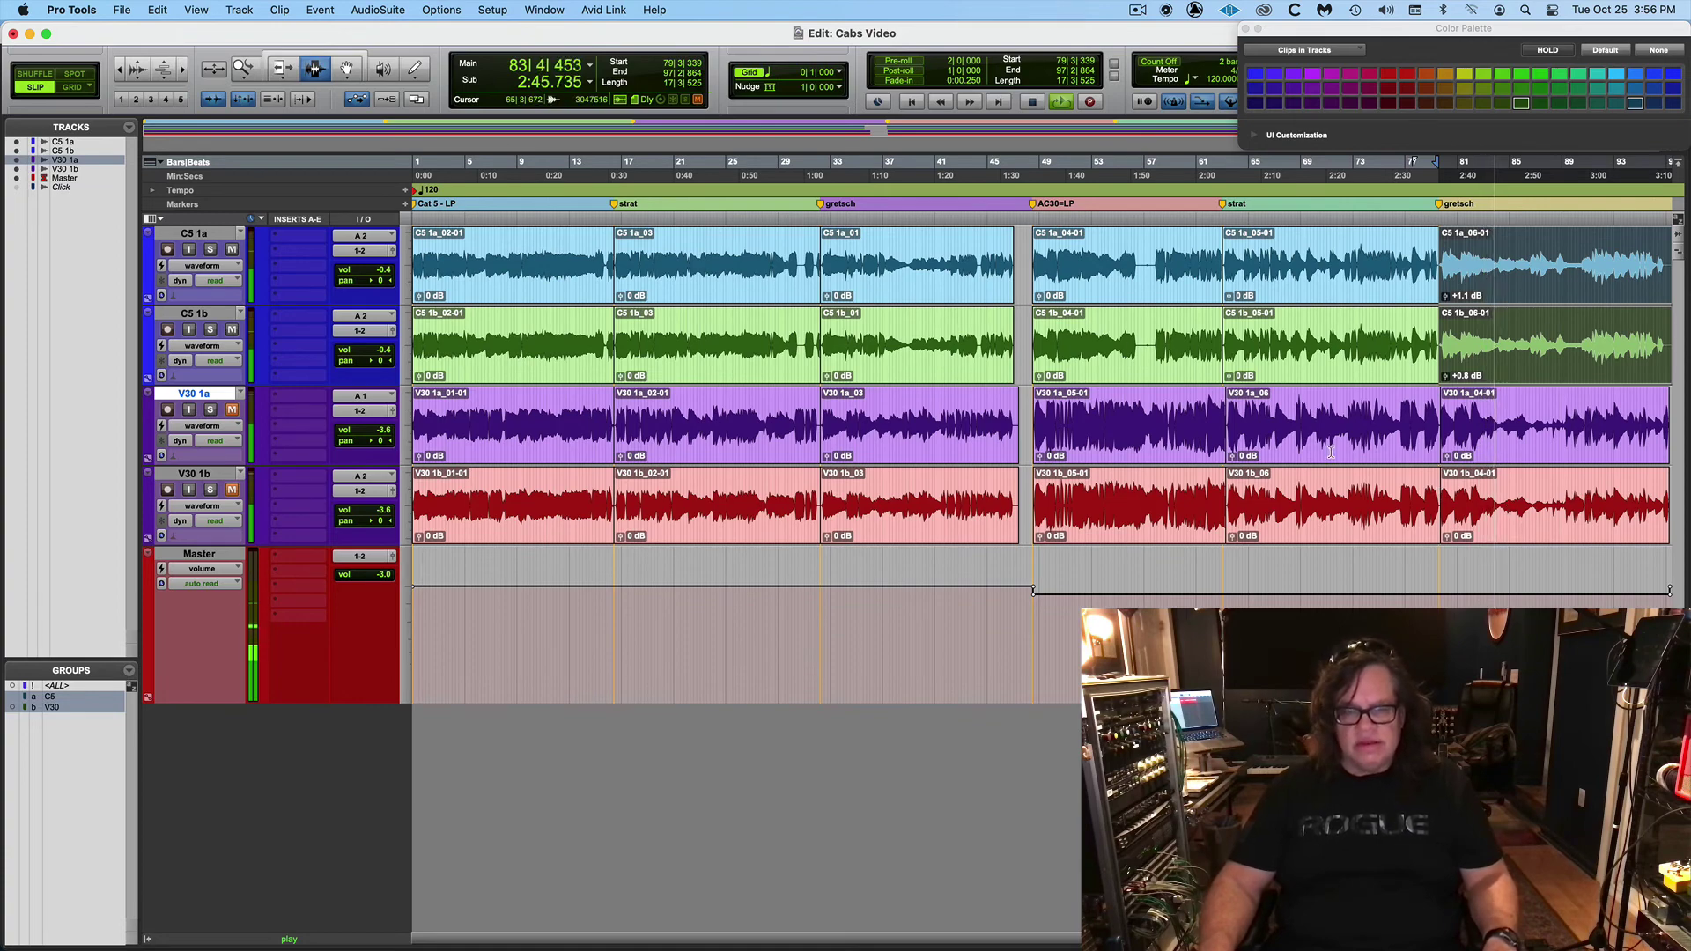
{"action": "key", "text": "space"}
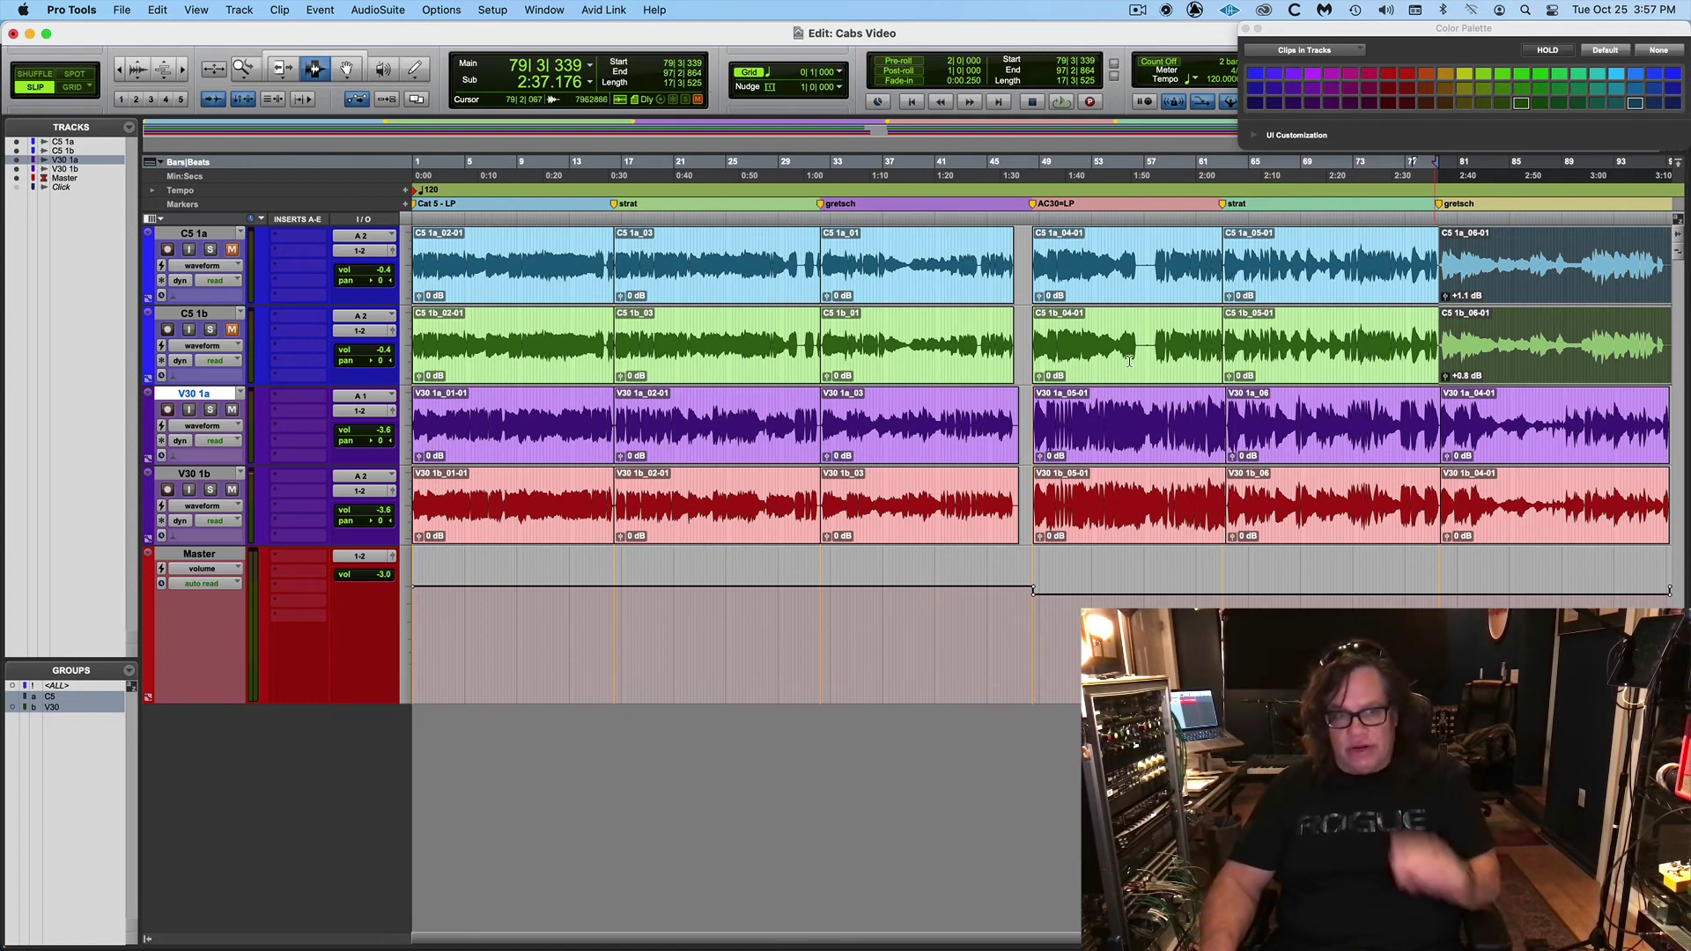
{"action": "key", "text": "space"}
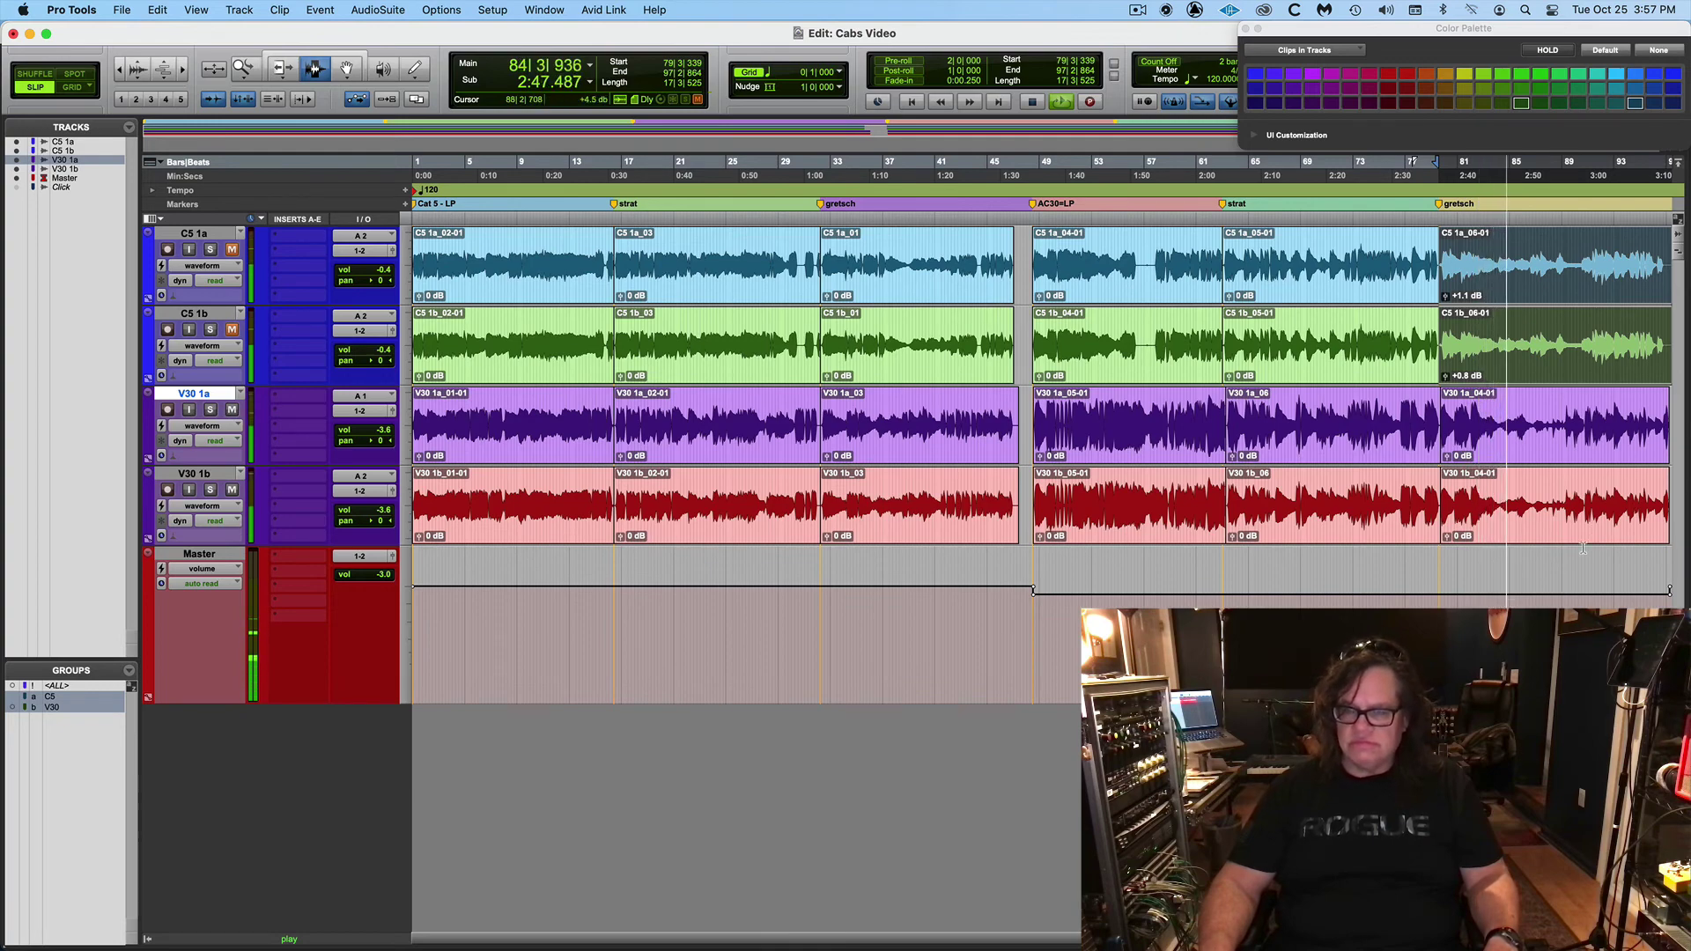
{"action": "key", "text": "space"}
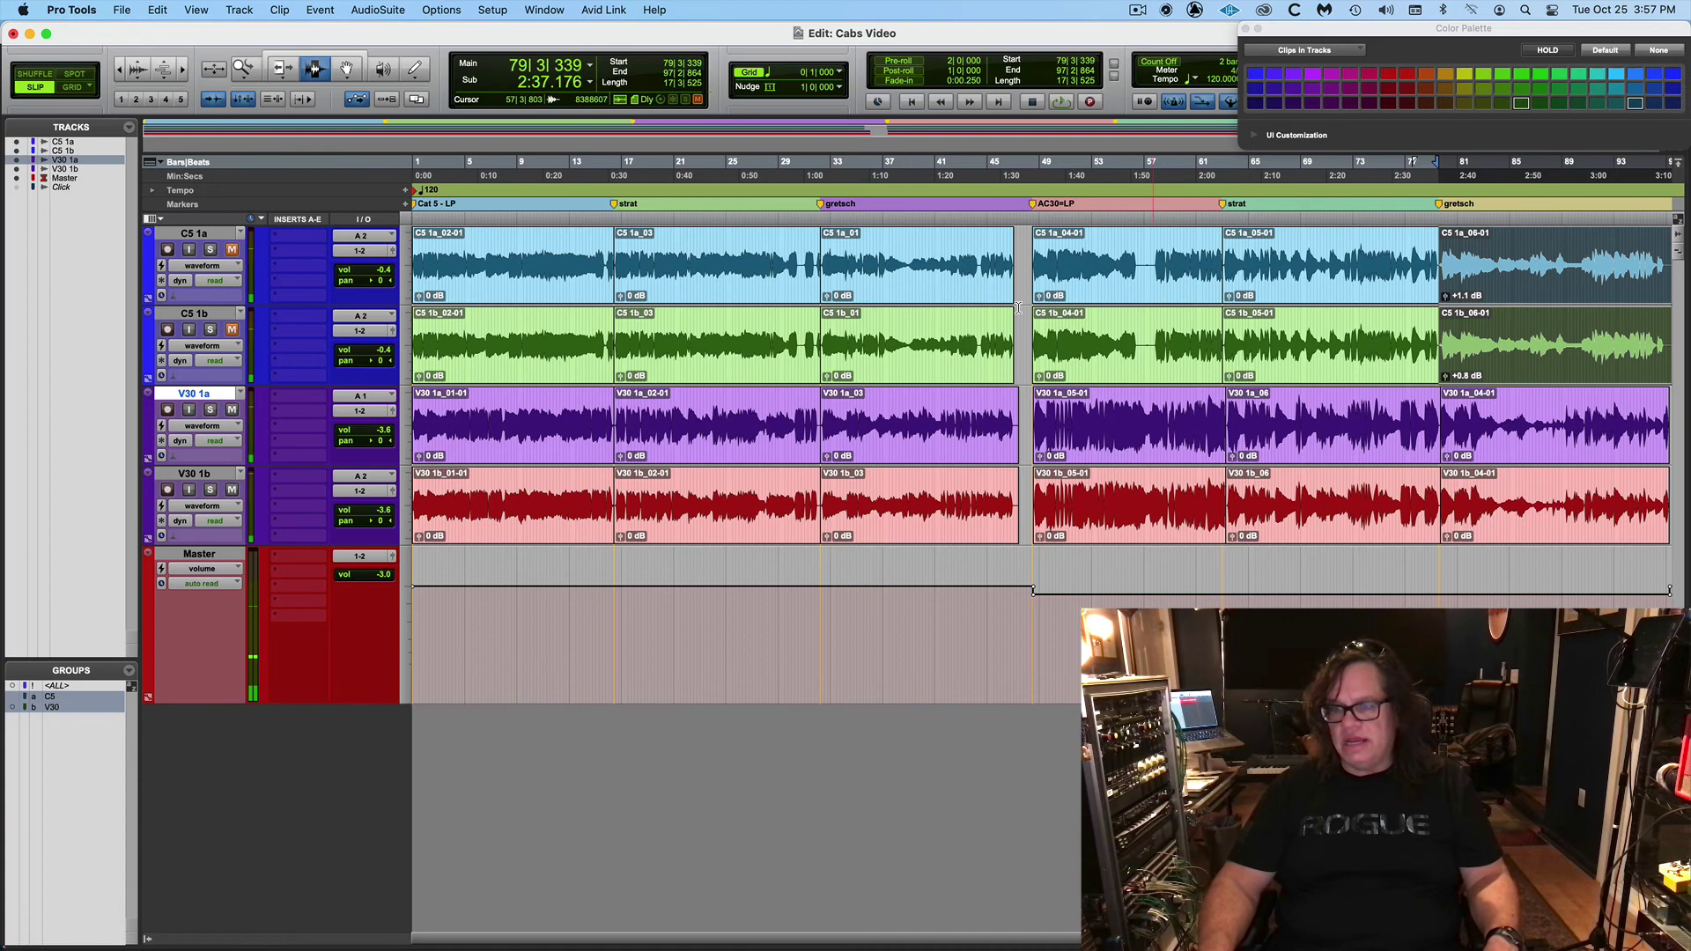
Select and audition the V30 1a_03 and V30 1b_03 clip pair
{"action": "double_click", "coordinate": [913, 476]}
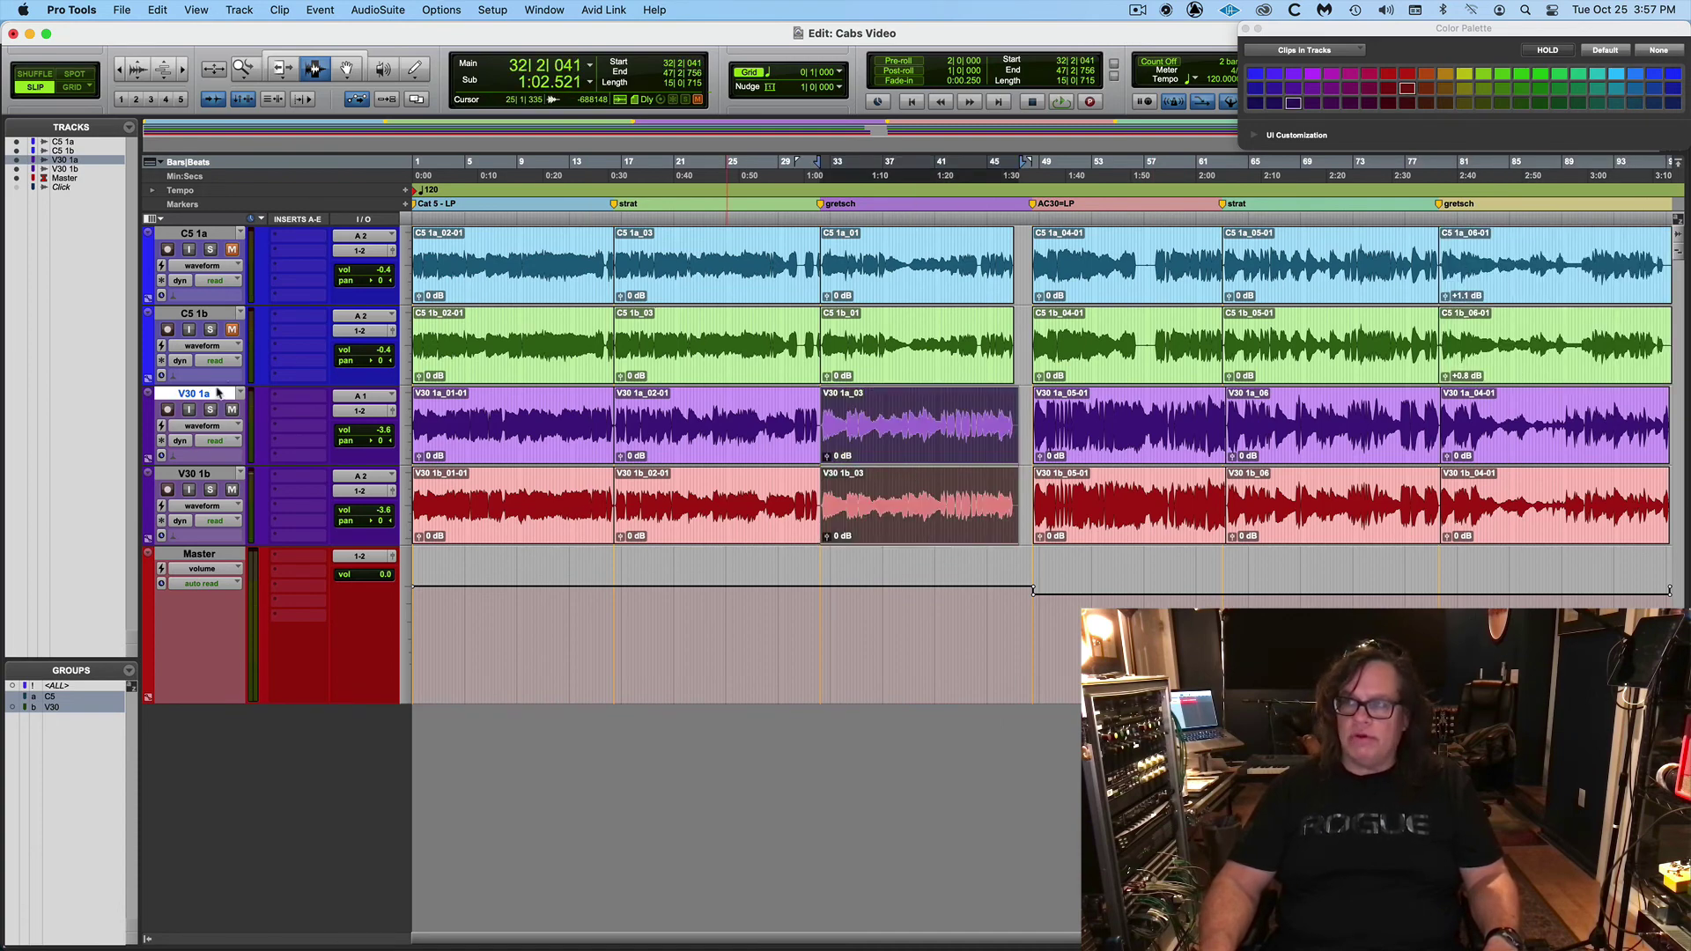
{"action": "key", "text": "space"}
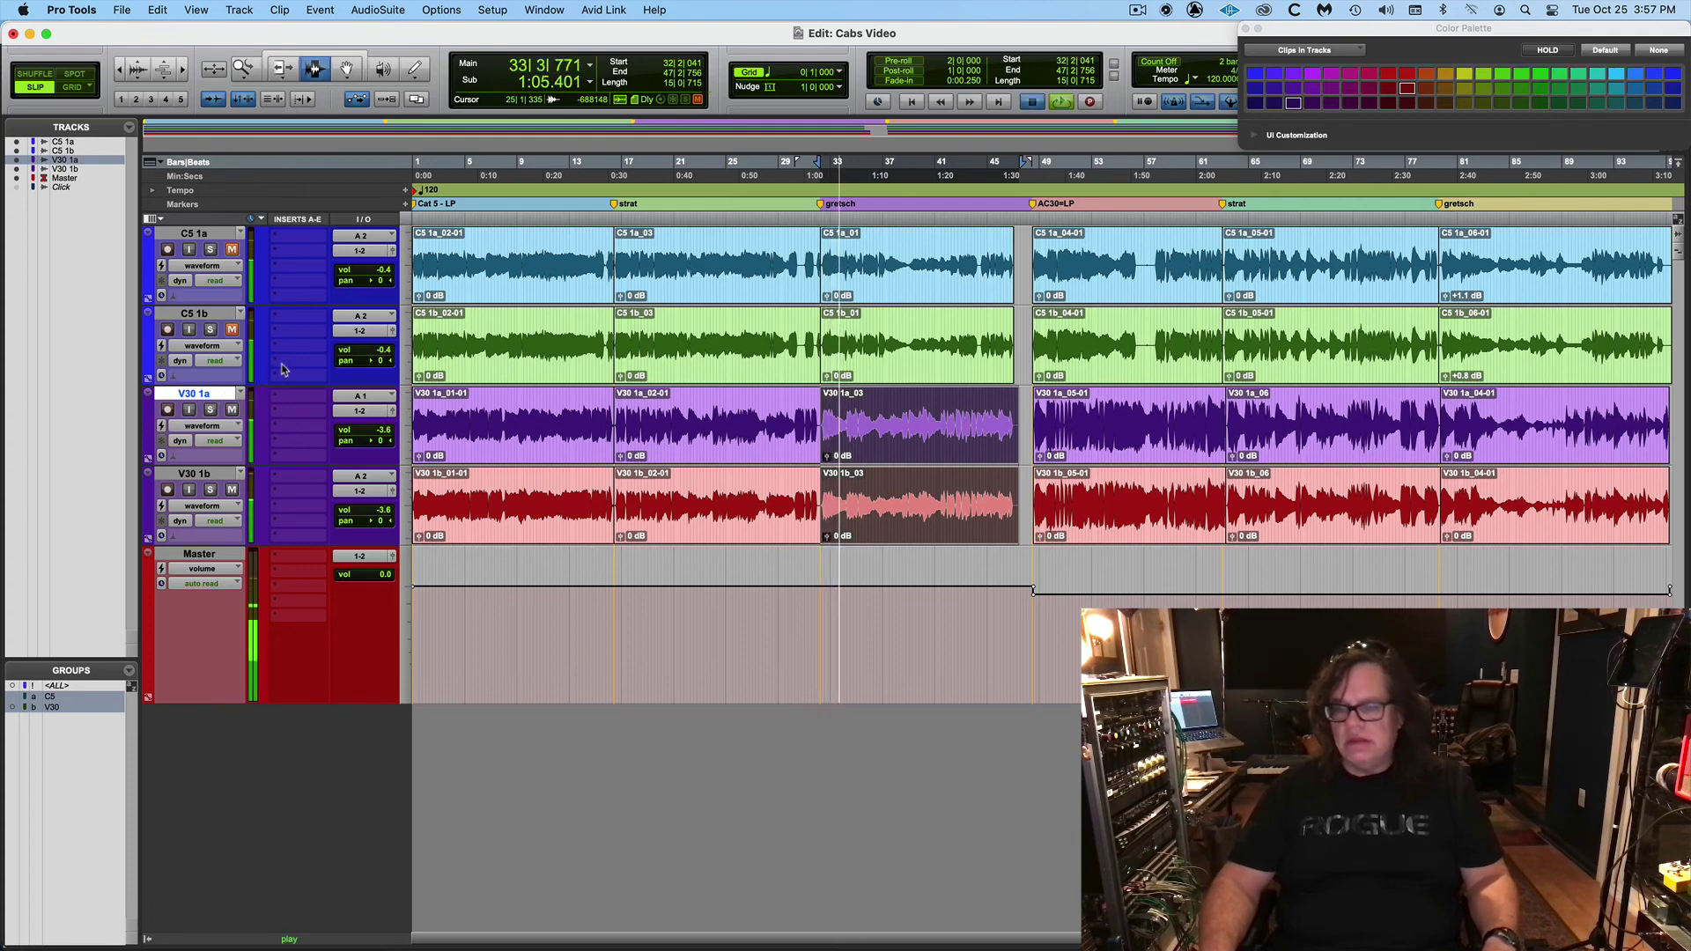
{"action": "key", "text": "space"}
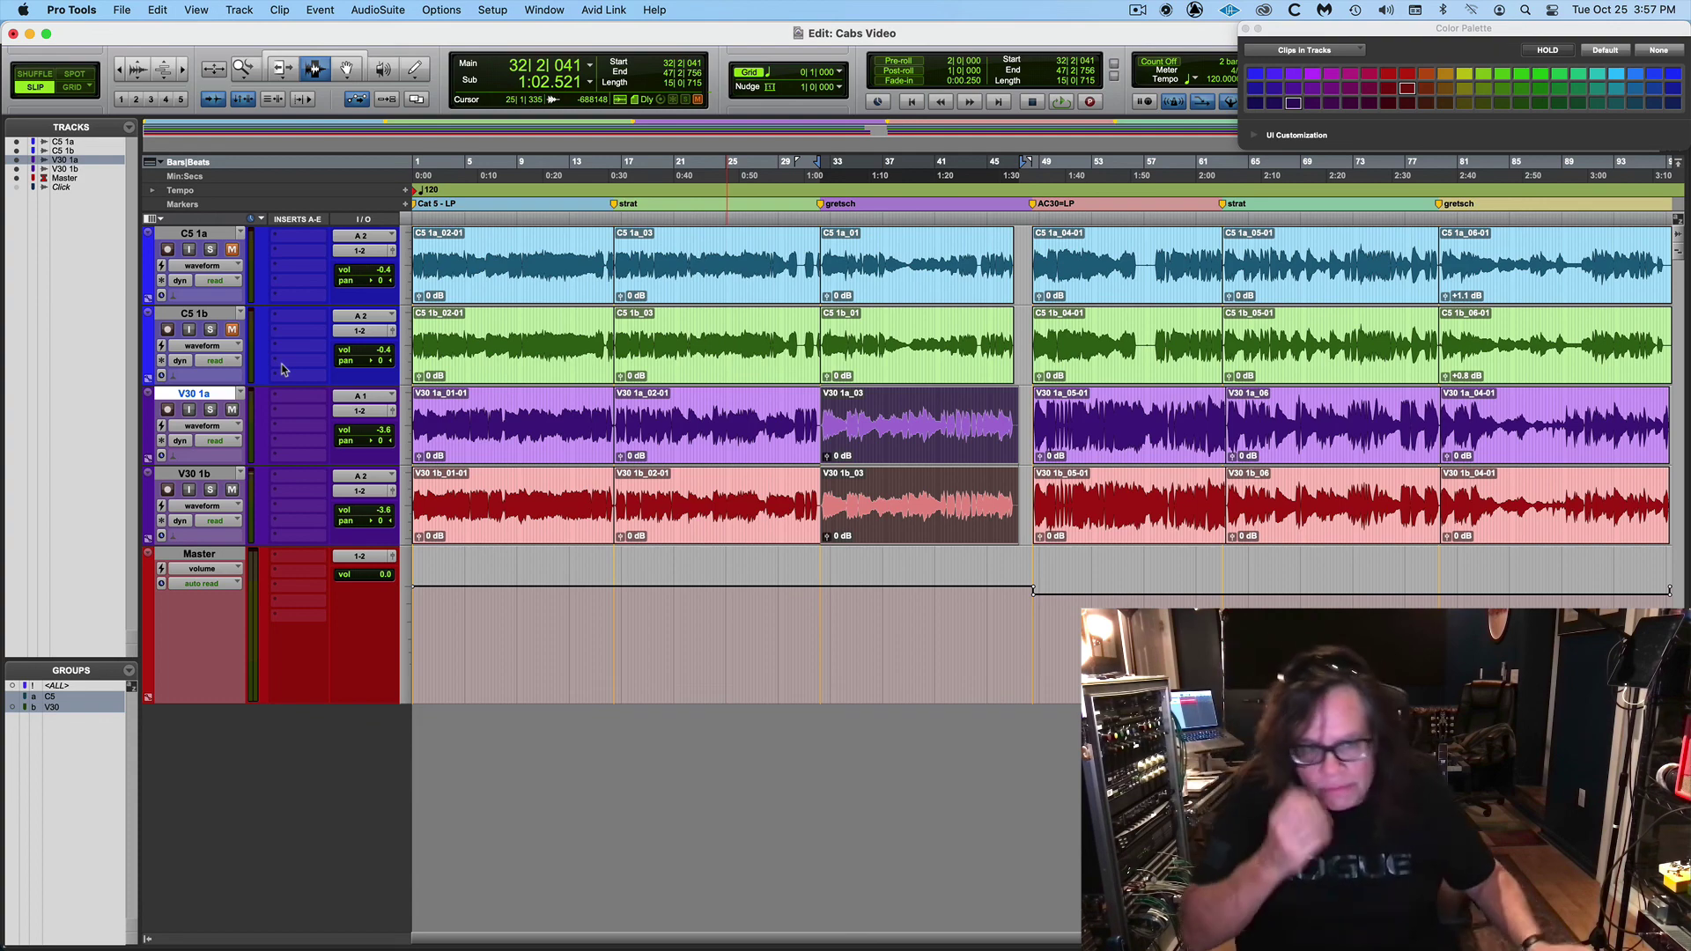
Return to the session start with the selection cleared, dismissing the clip removal prompt
{"action": "key", "text": "Return"}
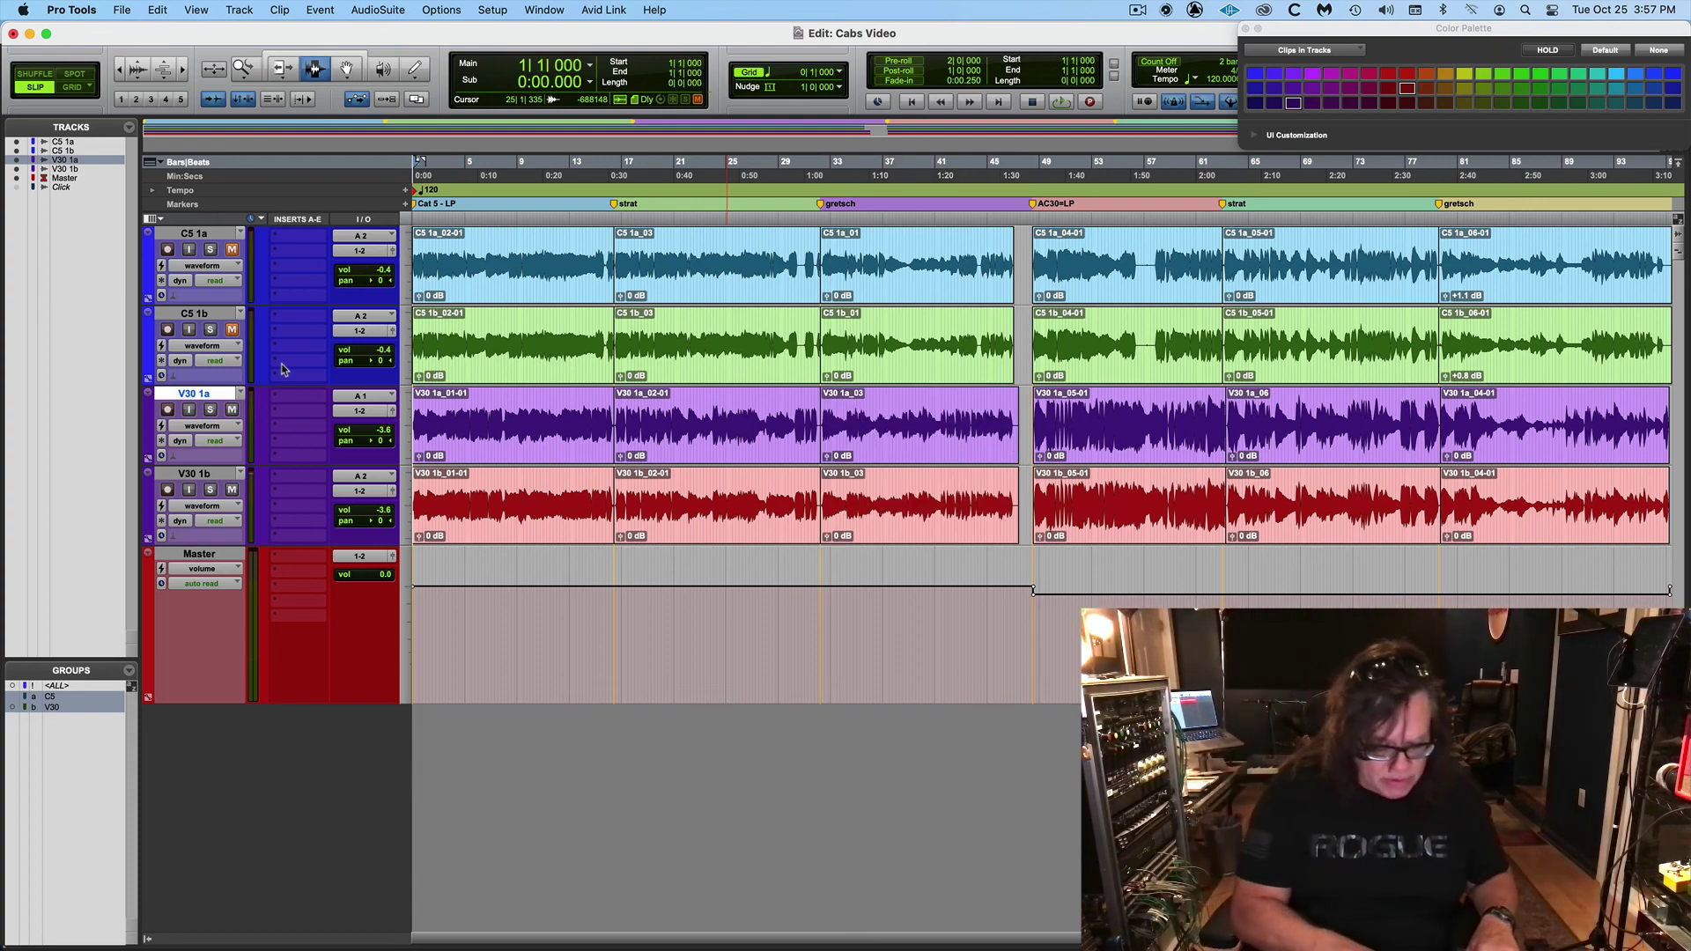
{"action": "key", "text": "super+shift+b"}
{"action": "key", "text": "Return"}
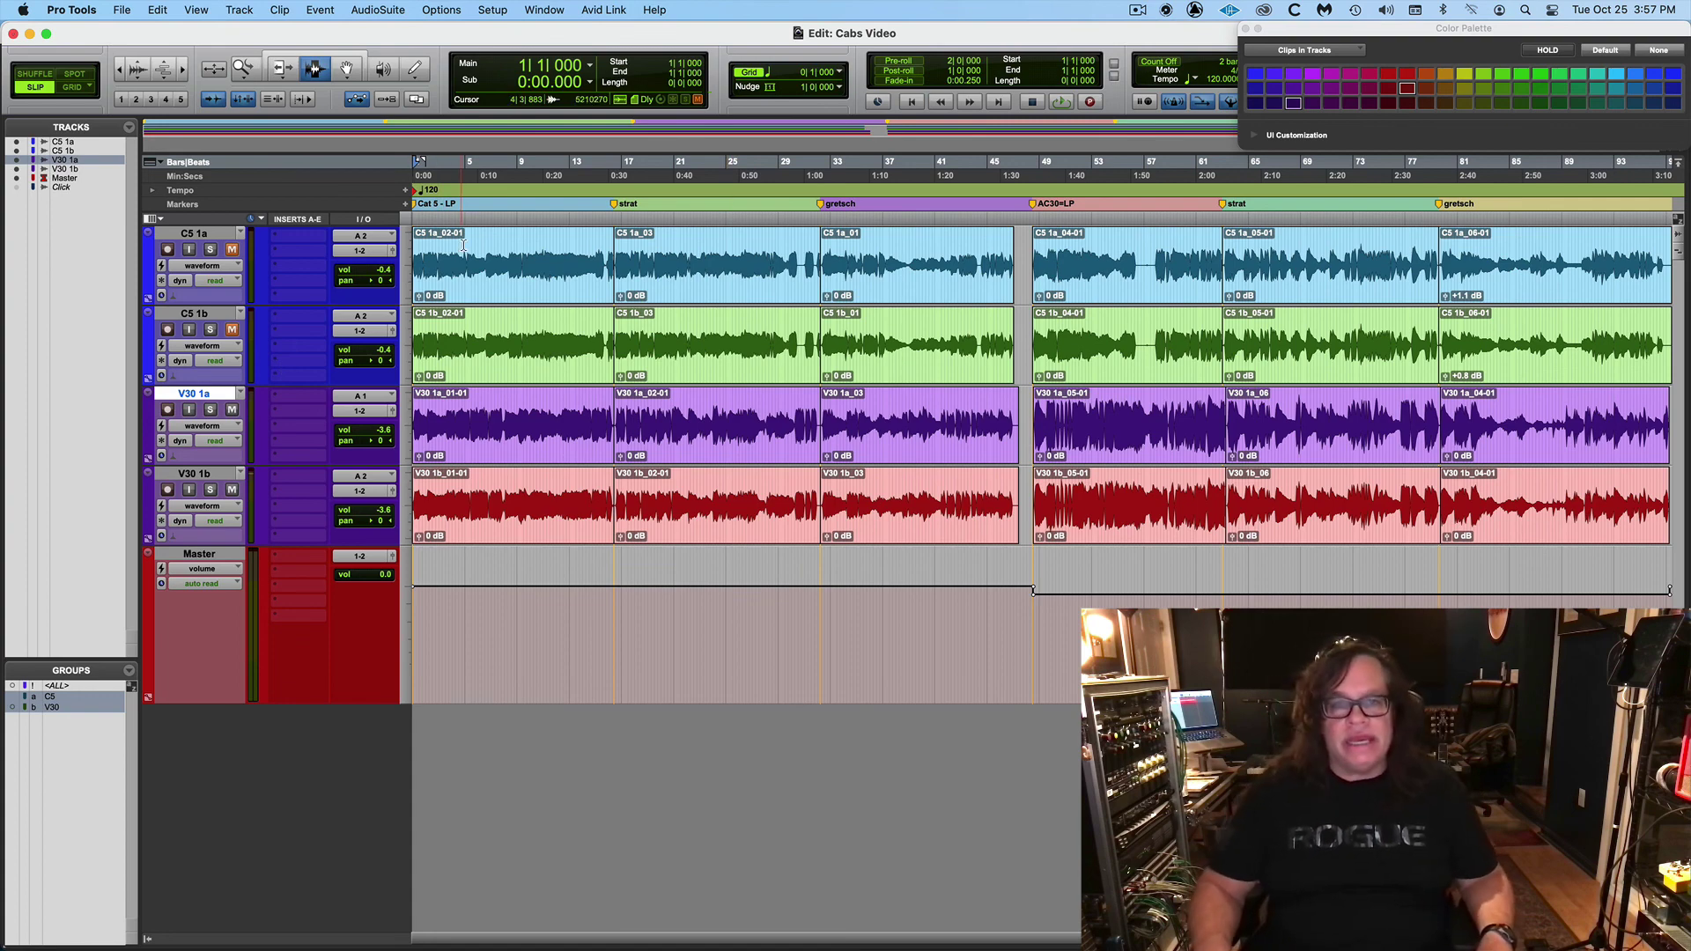
{"action": "left_click", "coordinate": [1137, 10]}
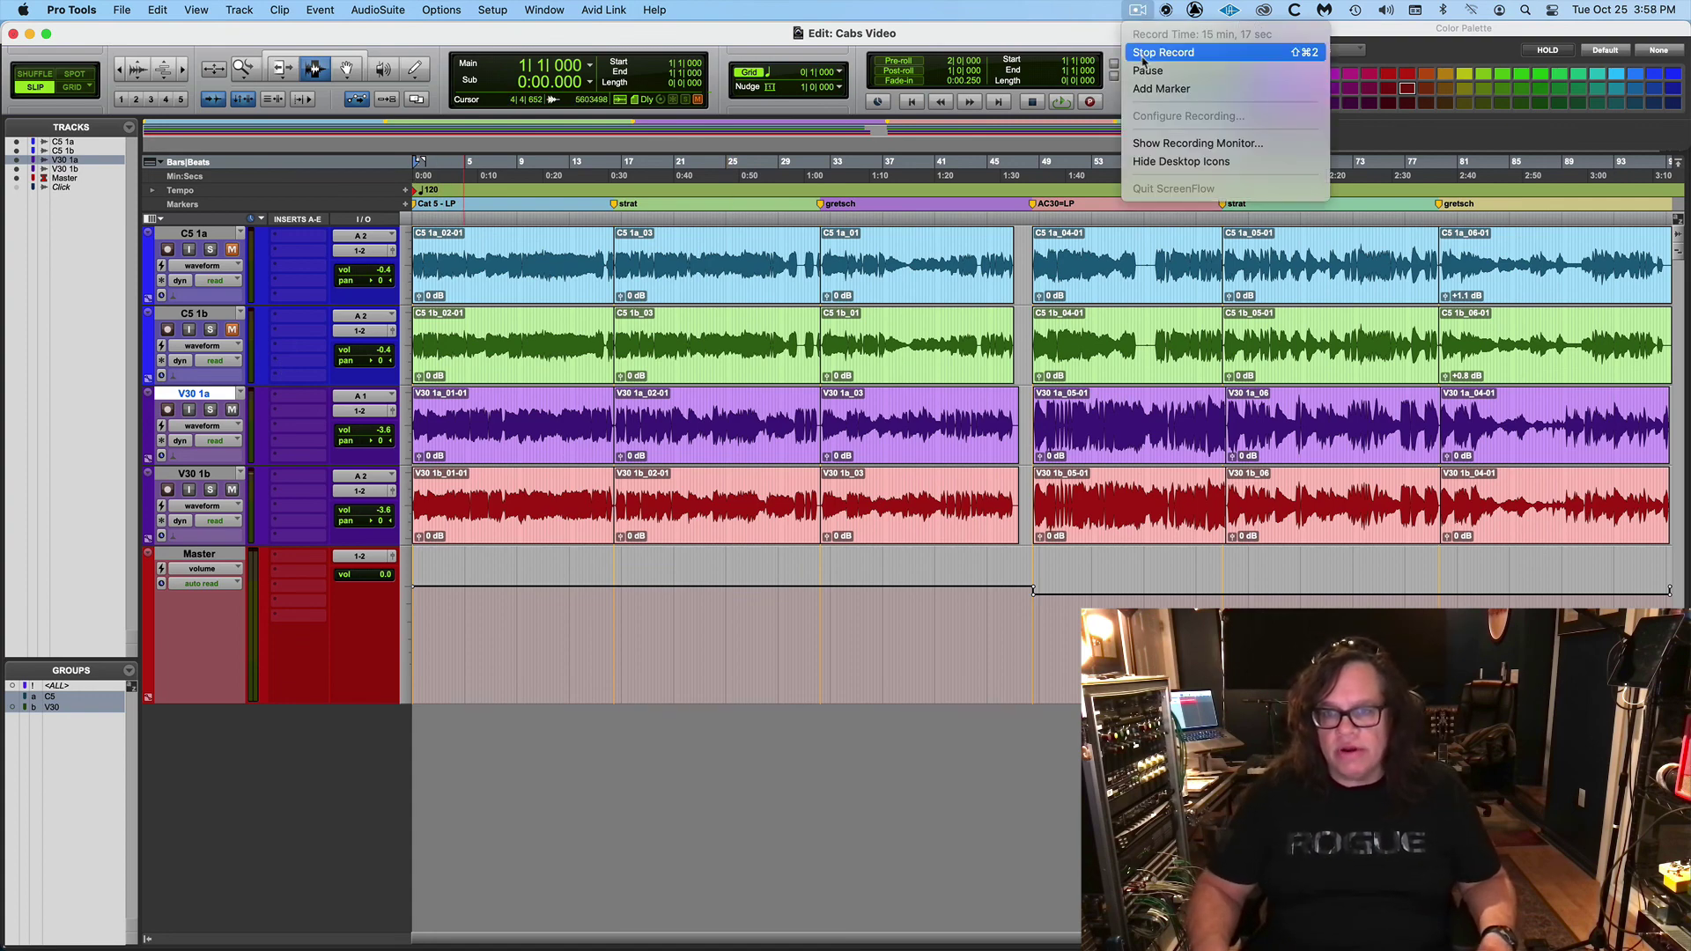